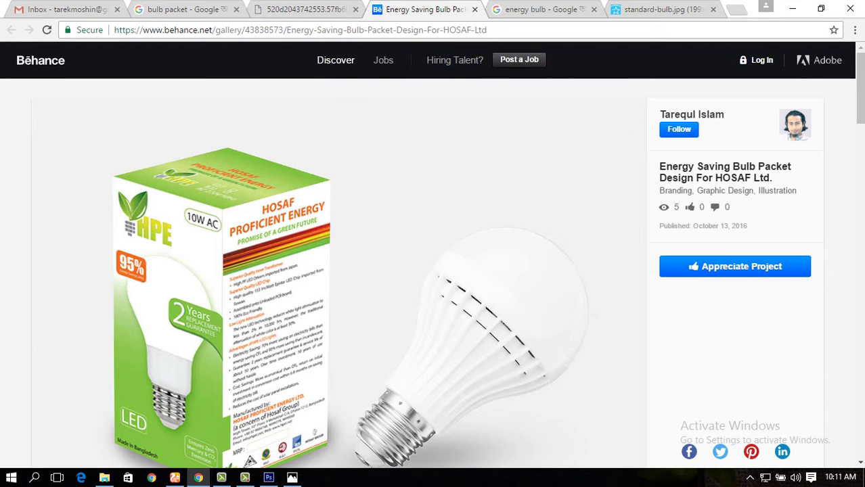
- Review the open Batti and HOSAF bulb packet references, and look through the image results for "bulb packet"
left_click(305, 10)
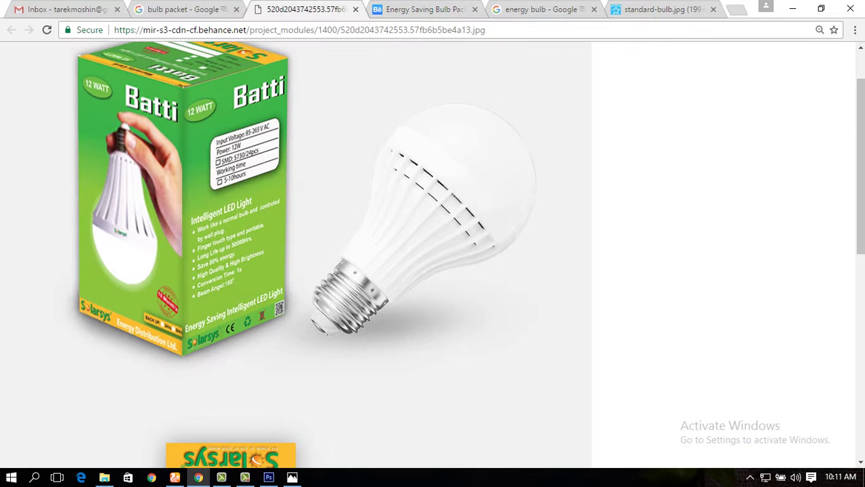
left_click(425, 10)
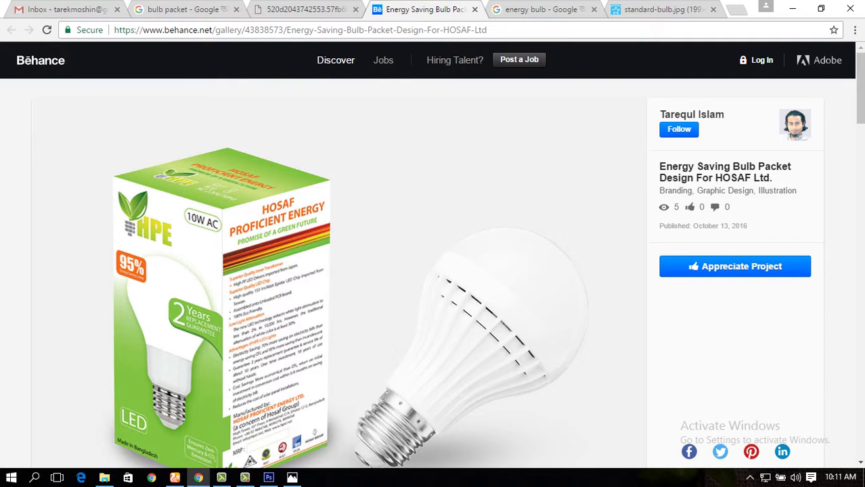
left_click(203, 9)
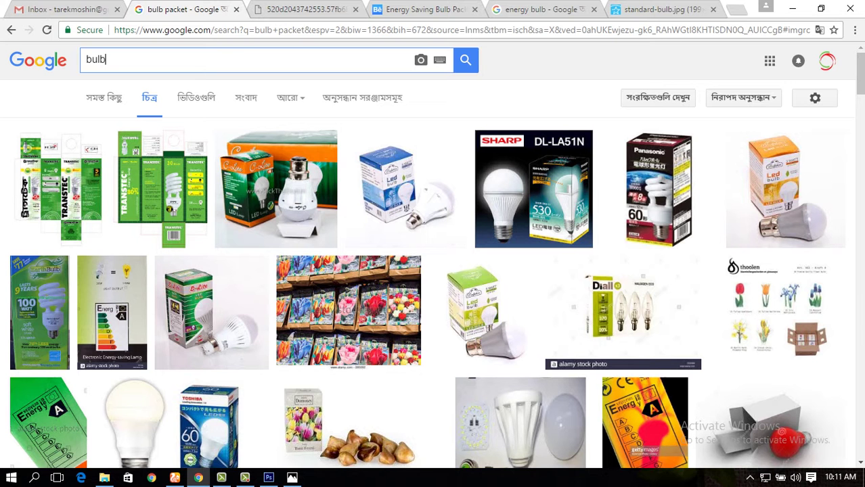
left_click(104, 98)
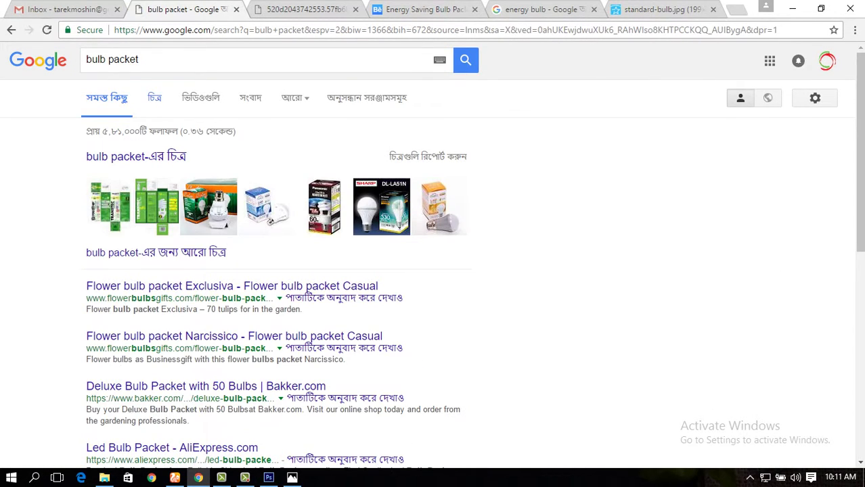
left_click(154, 98)
scroll(348, 287, "down", 1)
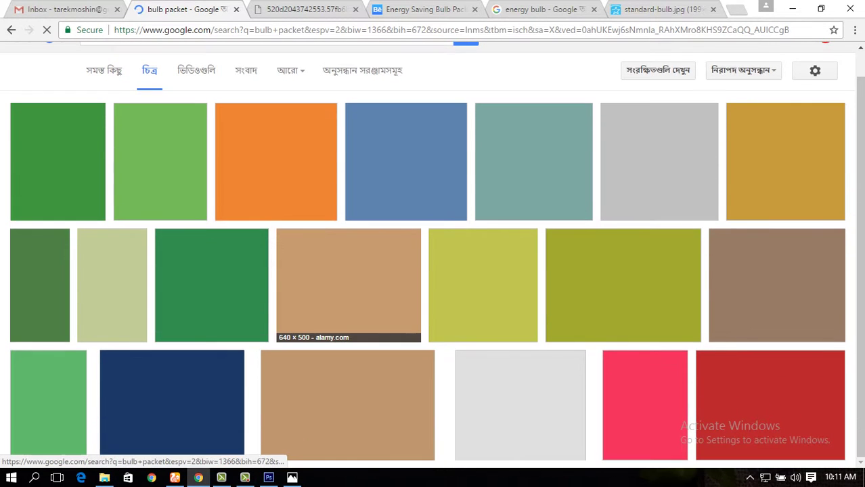
scroll(348, 284, "up", 1)
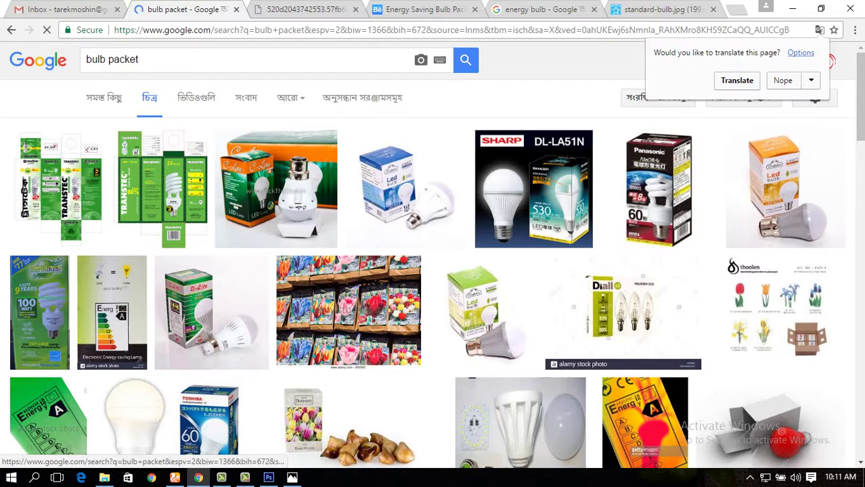
scroll(565, 345, "down", 2)
scroll(516, 196, "down", 5)
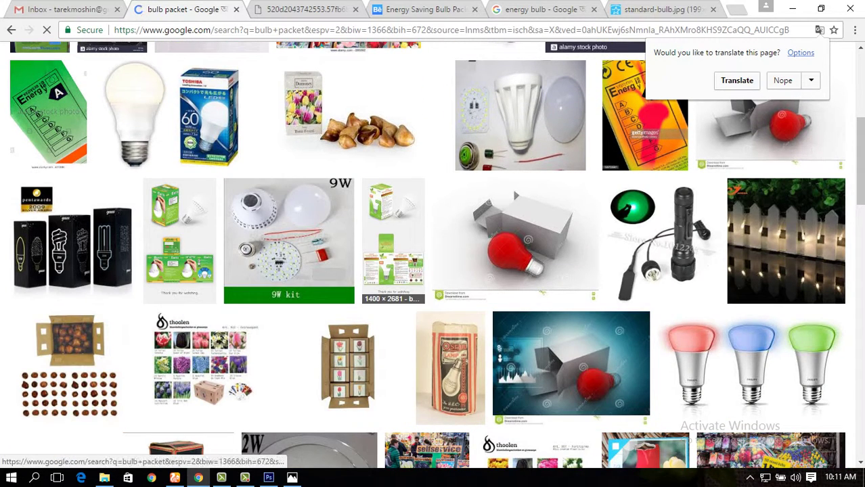
- Open the green Batti bulb packet image result in a new tab and view it
left_click(393, 245)
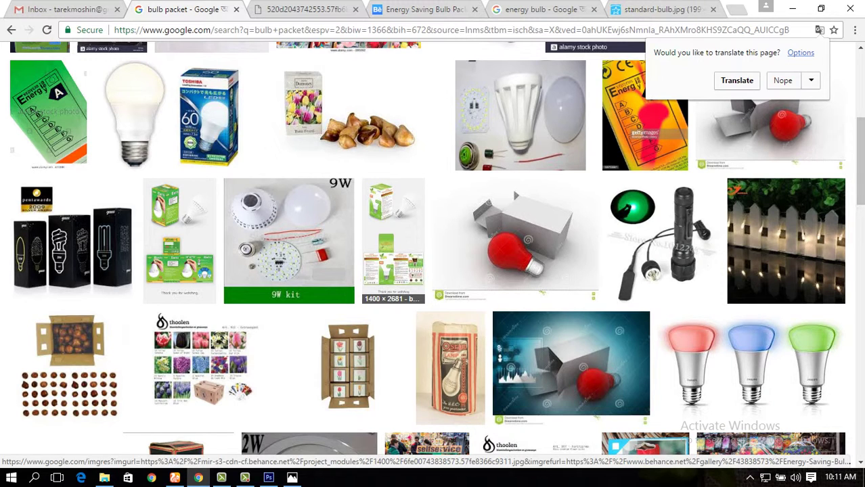
right_click(169, 209)
left_click(203, 218)
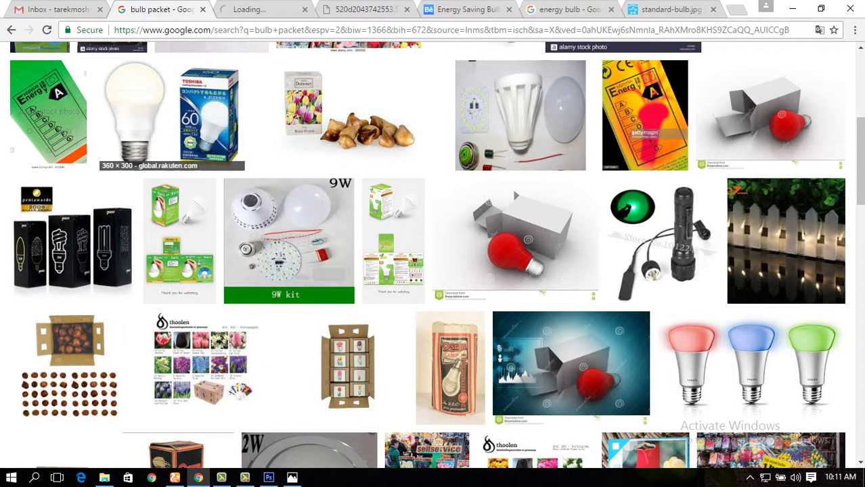
key("ctrl+Tab")
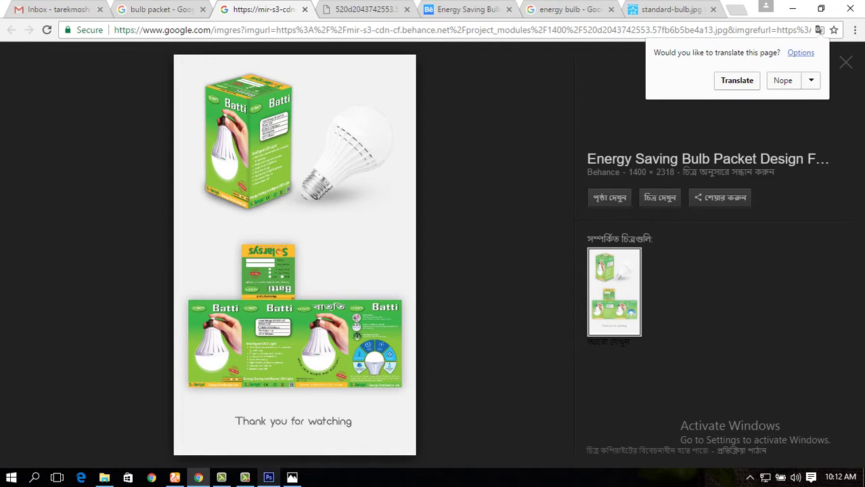
- Switch to Photoshop and open 520d2043742553.57fb6b5be4a13.jpg from the Desktop
left_click(269, 478)
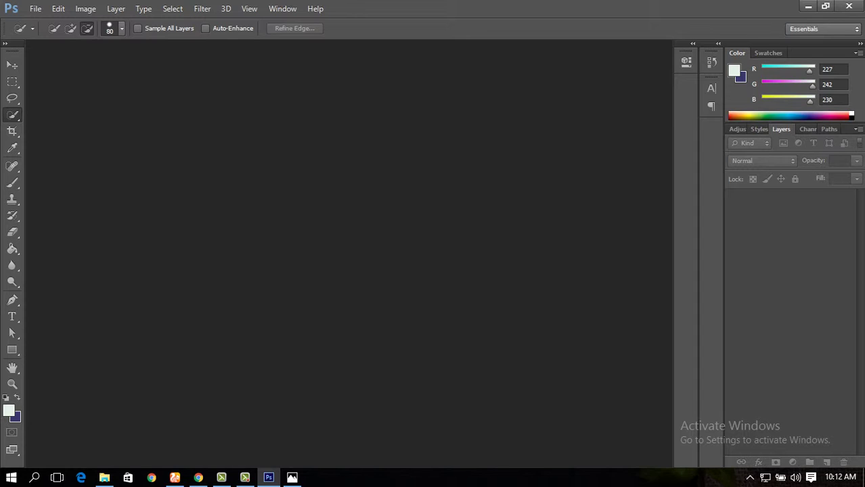
key("alt+f")
key("Down")
key("Return")
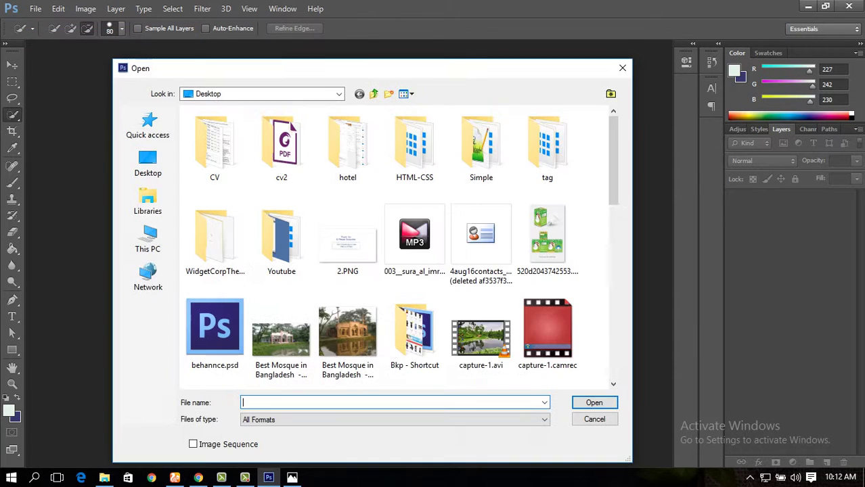
left_click(547, 242)
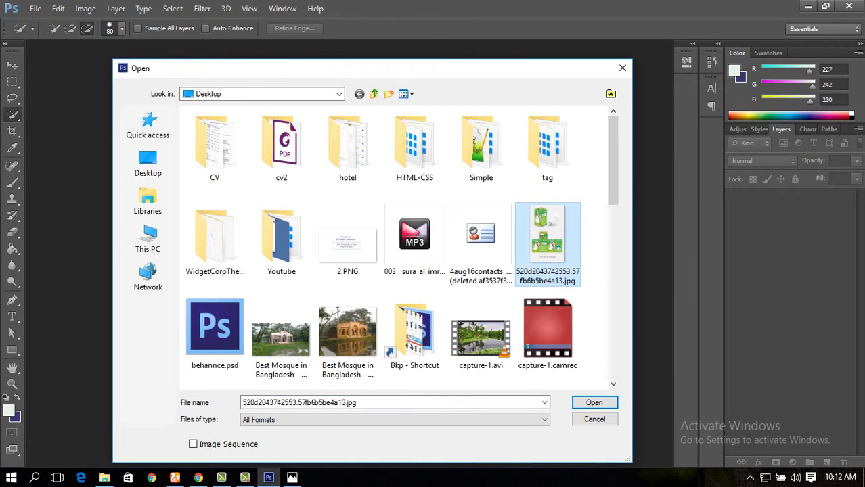
scroll(402, 247, "down", 3)
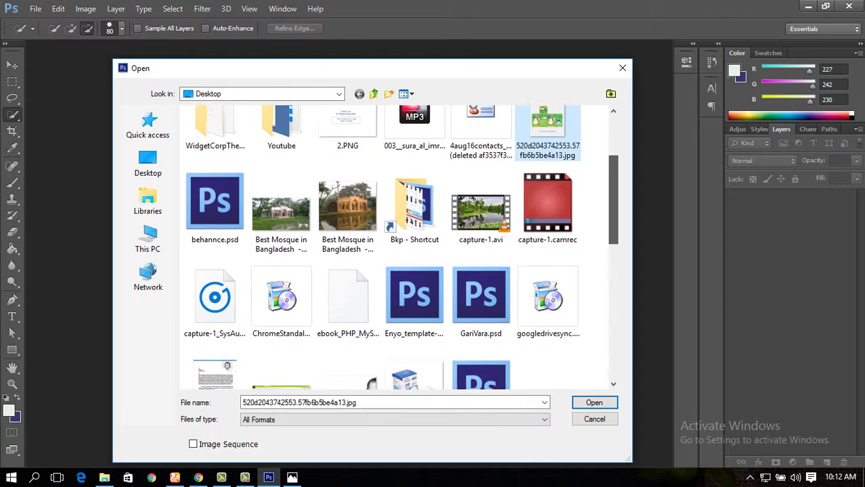
left_click_drag(614, 200, 613, 169)
double_click(547, 217)
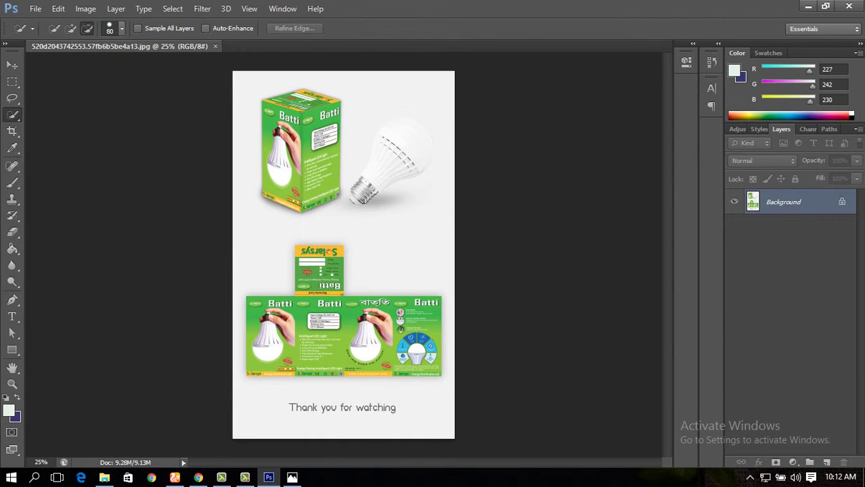
- Select the flat Batti packet layout across the full image width with a rectangular marquee and paste a copy into a new document
key("m")
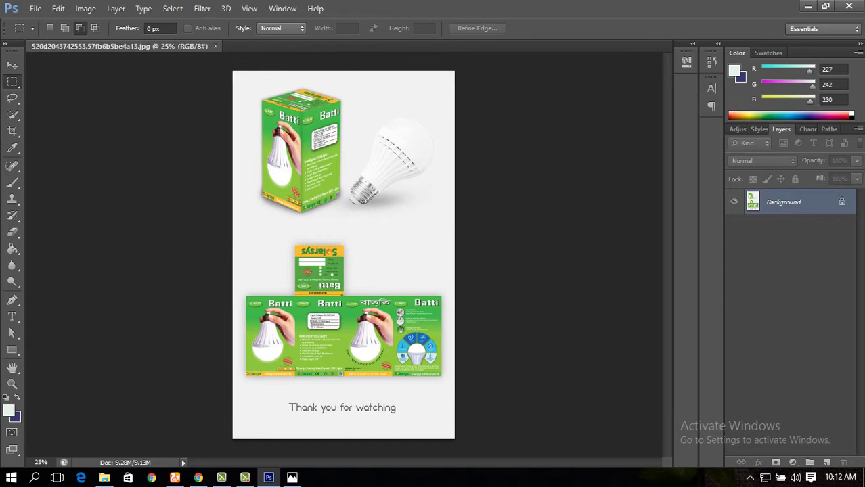
left_click_drag(233, 235, 467, 384)
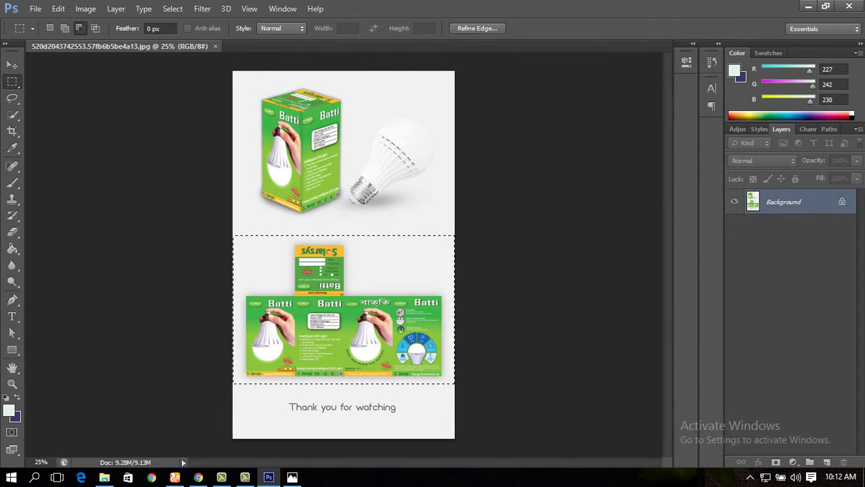
key("ctrl+j")
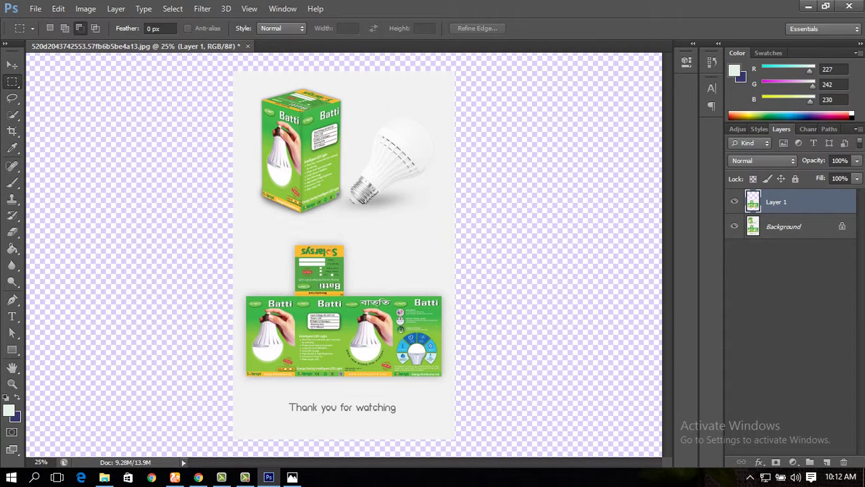
key("ctrl+z")
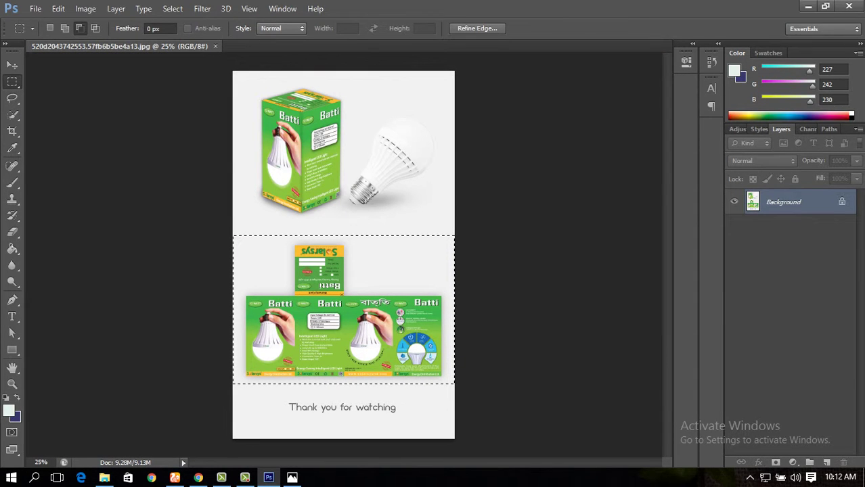
key("ctrl+n")
key("Return")
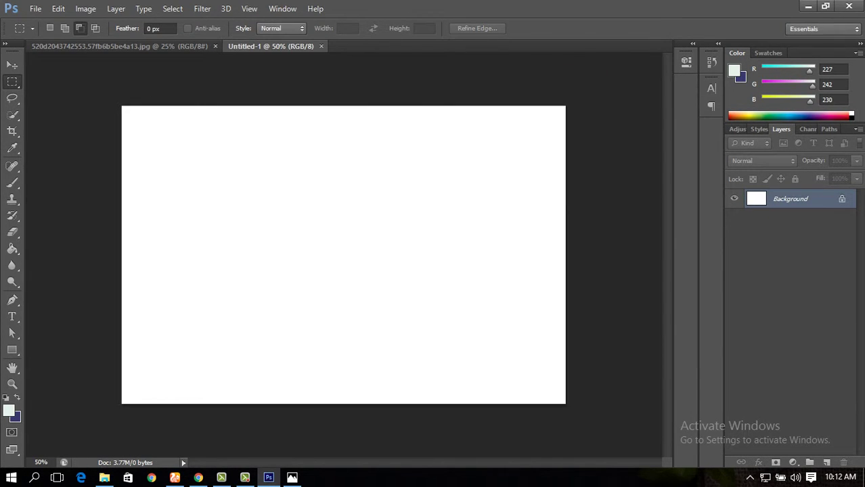
key("ctrl+v")
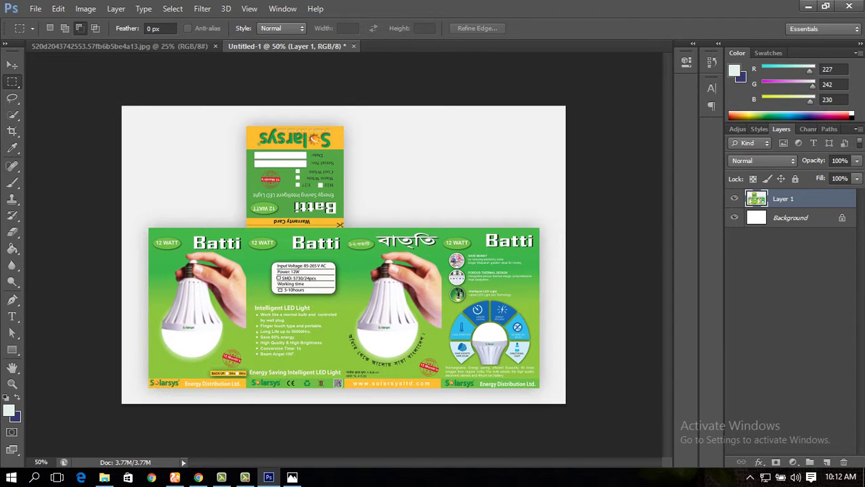
- Return to the source image, drop the old selection and marquee-select the Batti box with the bulb beside it
key("ctrl+Tab")
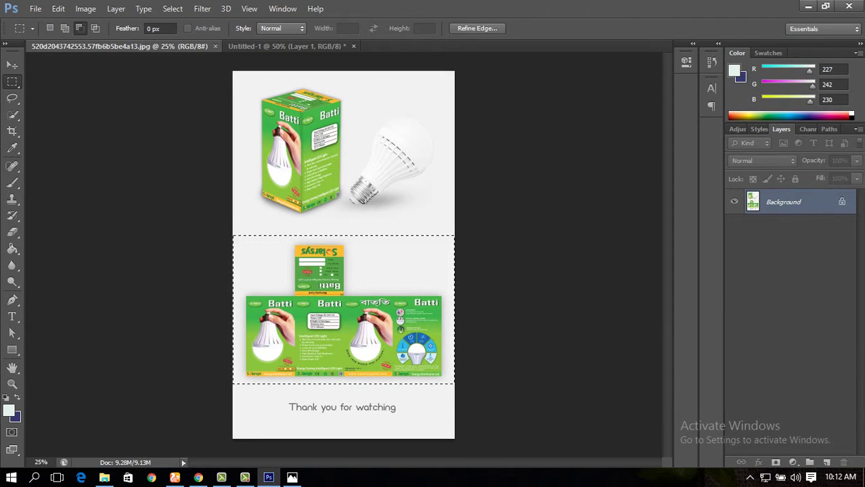
key("ctrl+w")
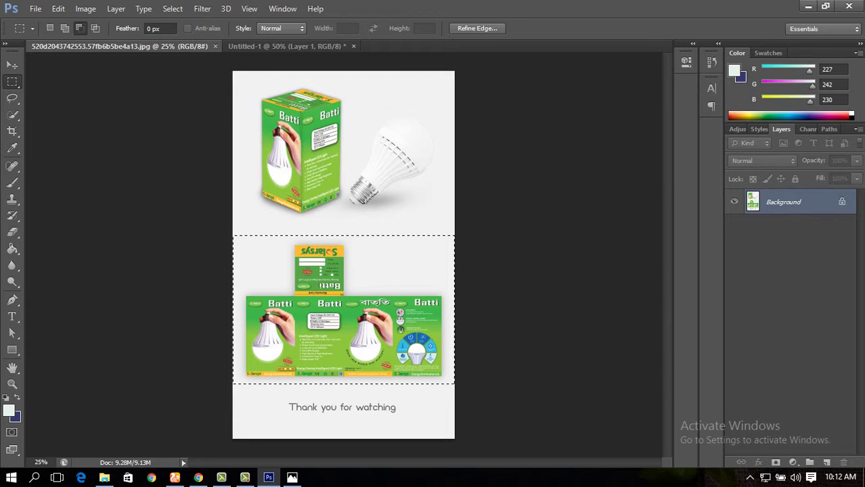
left_click_drag(246, 78, 439, 226)
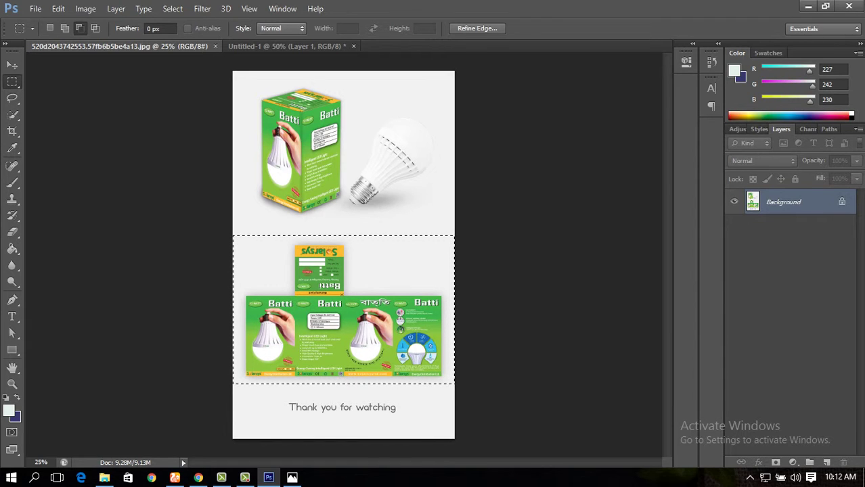
left_click_drag(366, 226, 400, 285)
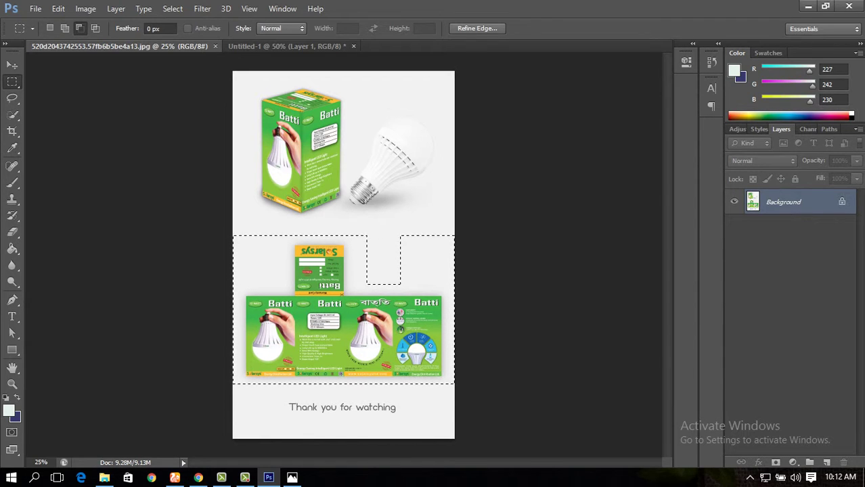
key("ctrl+d")
left_click_drag(245, 82, 443, 230)
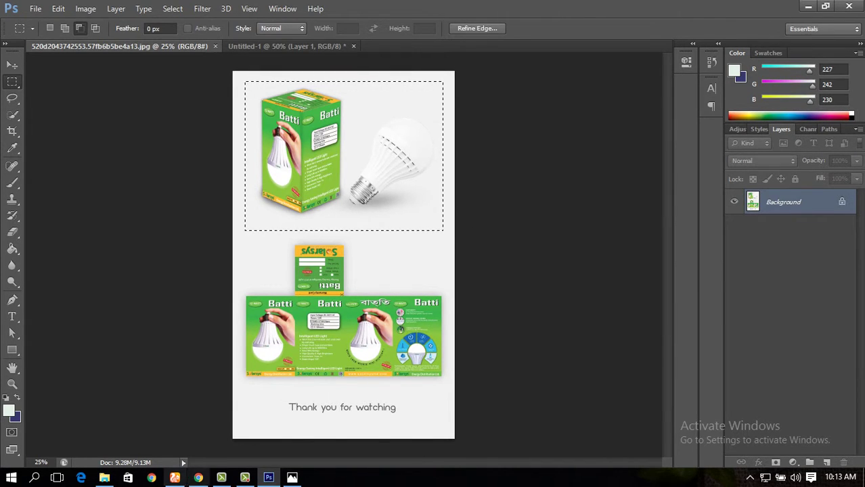
- Switch to Chrome and save the blue Dolphin LED bulb packet image to the Desktop as IMG_3738 (1).jpg
left_click(198, 478)
left_click(145, 10)
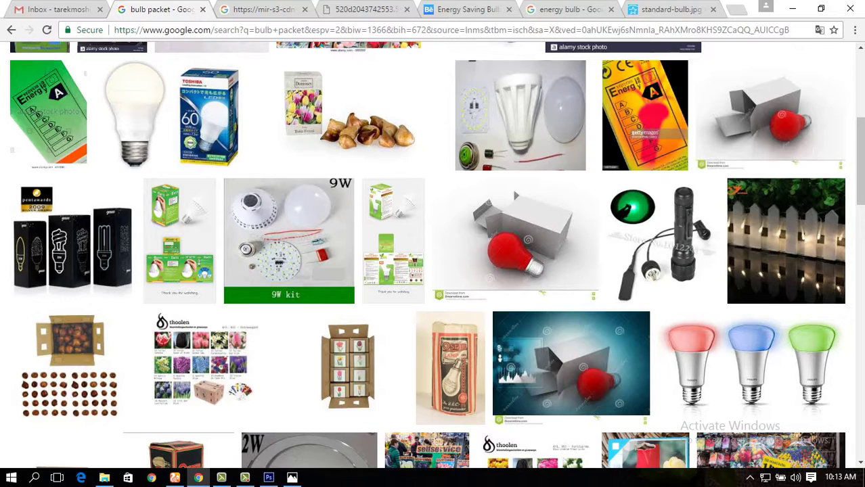
scroll(391, 209, "up", 1)
scroll(433, 255, "up", 4)
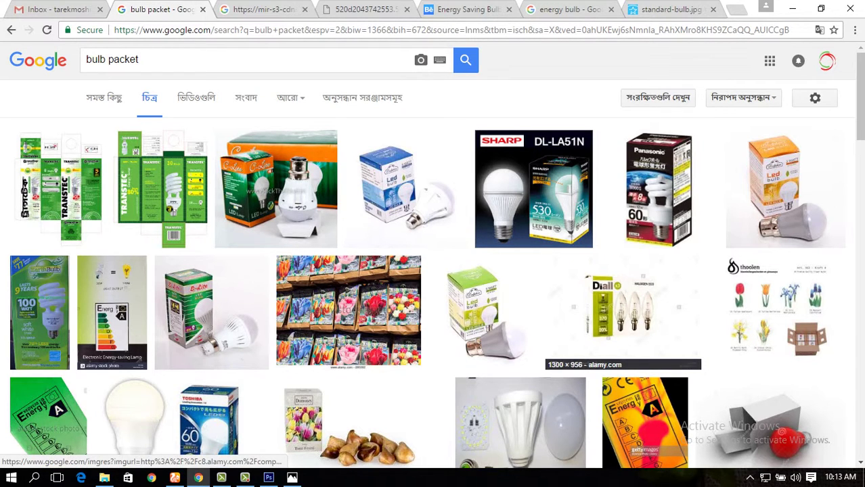
left_click(406, 190)
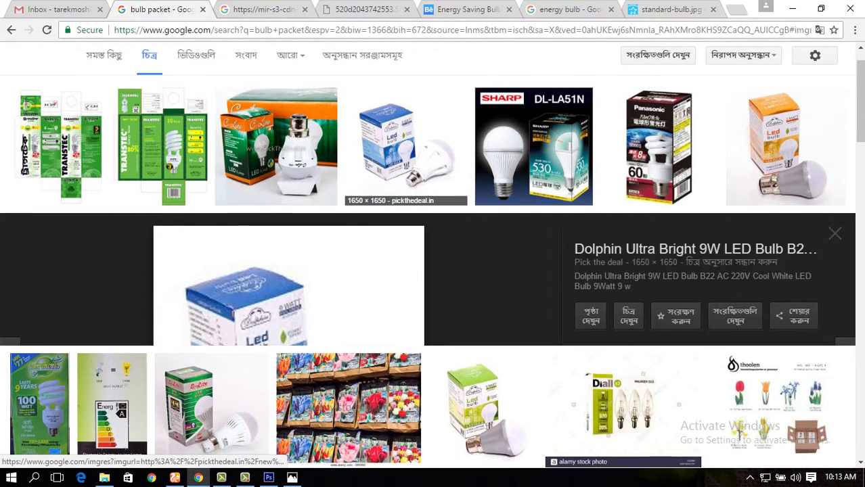
right_click(315, 207)
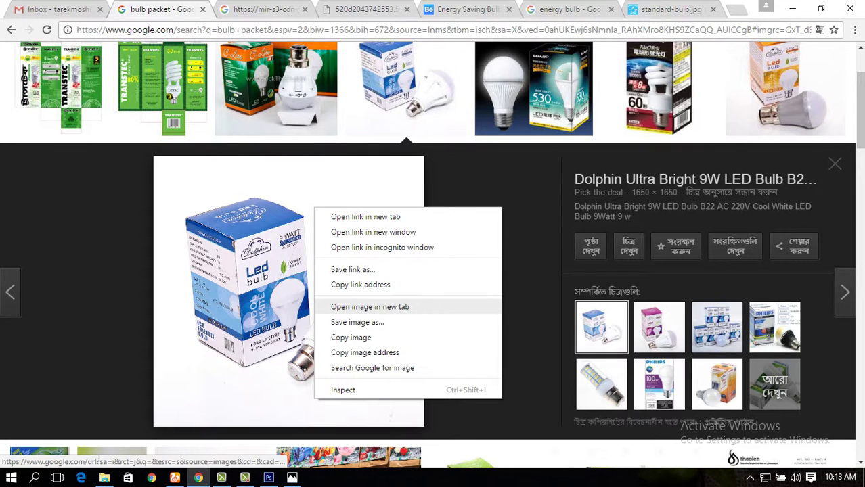
left_click(357, 322)
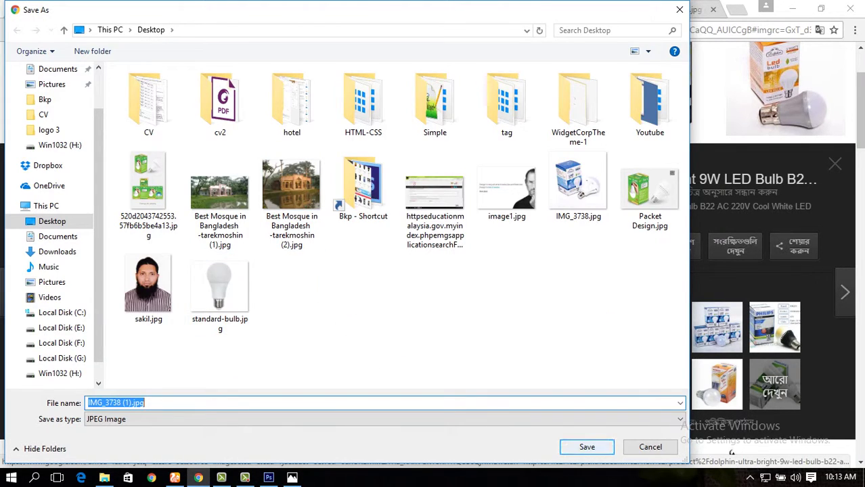
left_click(586, 447)
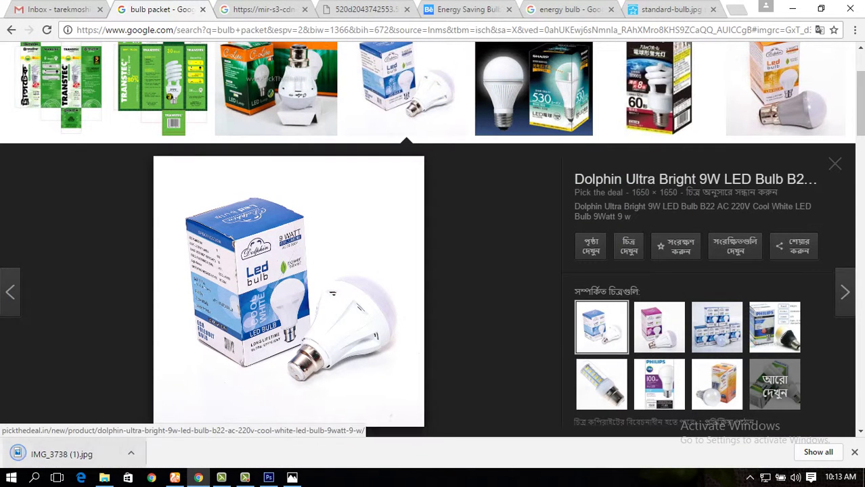
- Switch to Photoshop and close the source image 520d2043742553.57fb6b5be4a13.jpg, keeping the flat Batti layout document open
key("alt+Tab")
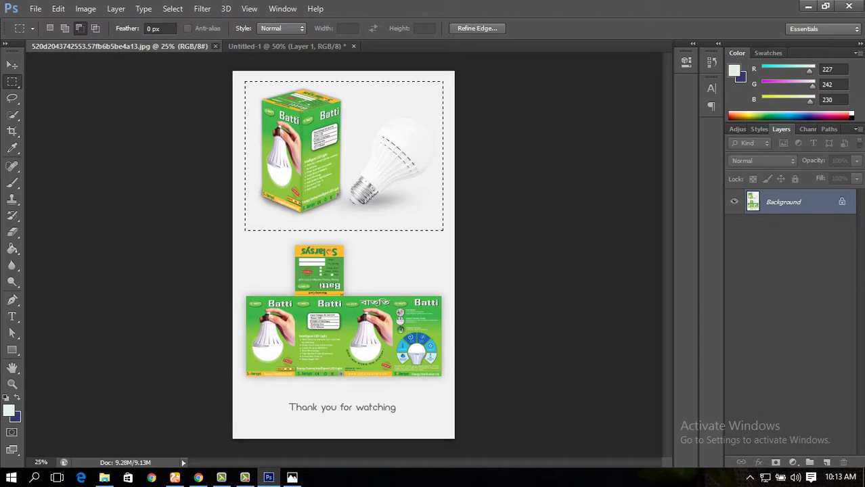
key("ctrl+w")
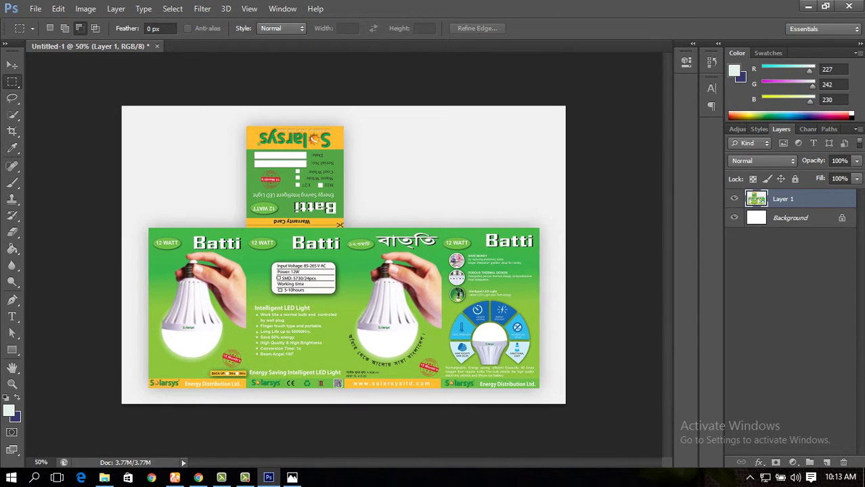
key("ctrl+n")
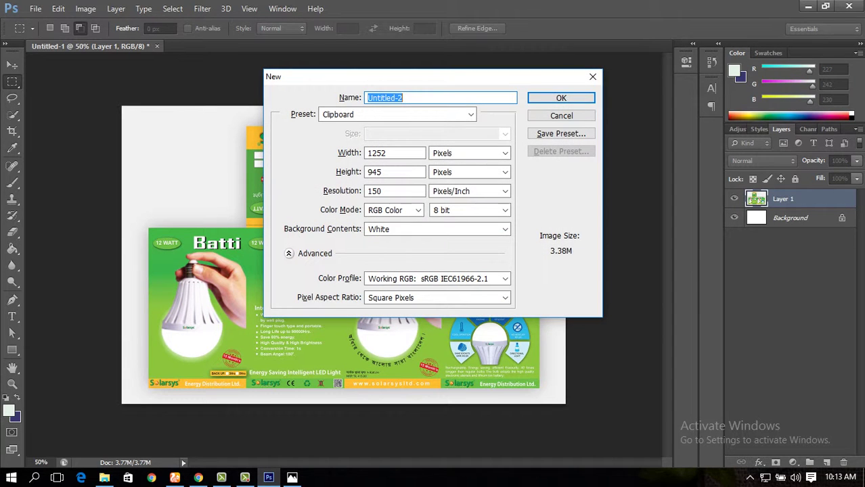
left_click(561, 116)
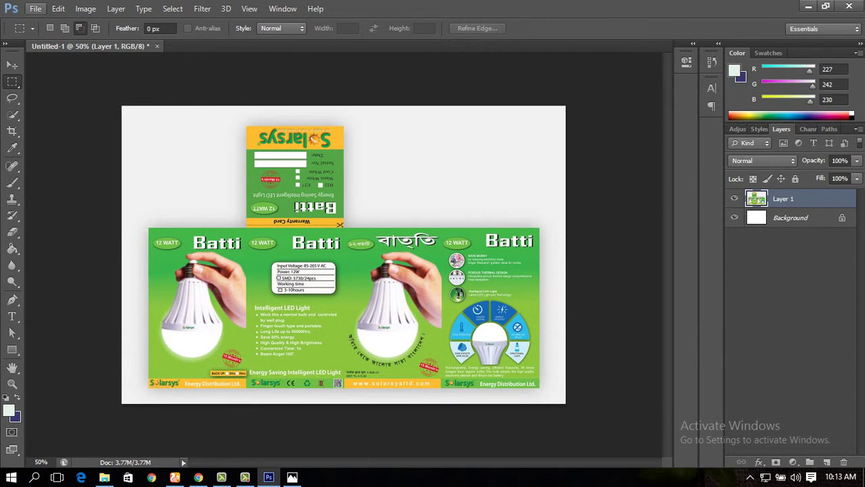
- Open the Dolphin LED bulb packet image IMG_3738.jpg from the Desktop
left_click(35, 8)
mouse_move(36, 8)
left_click(43, 34)
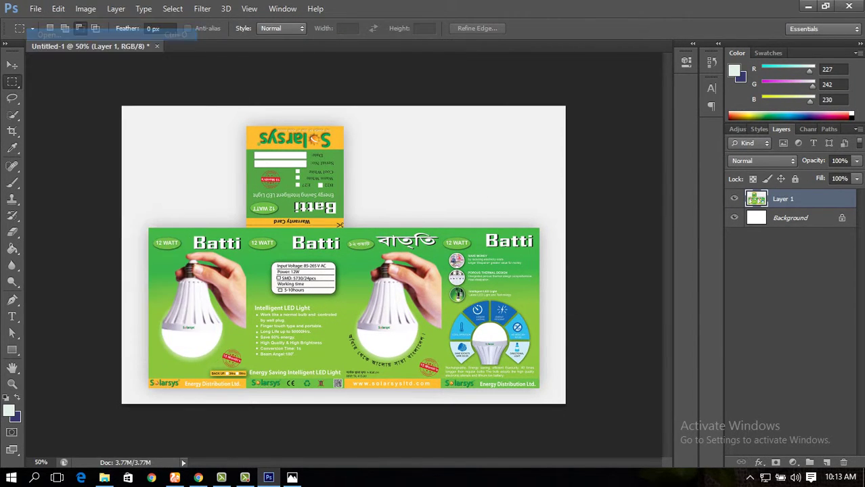
scroll(481, 305, "down", 5)
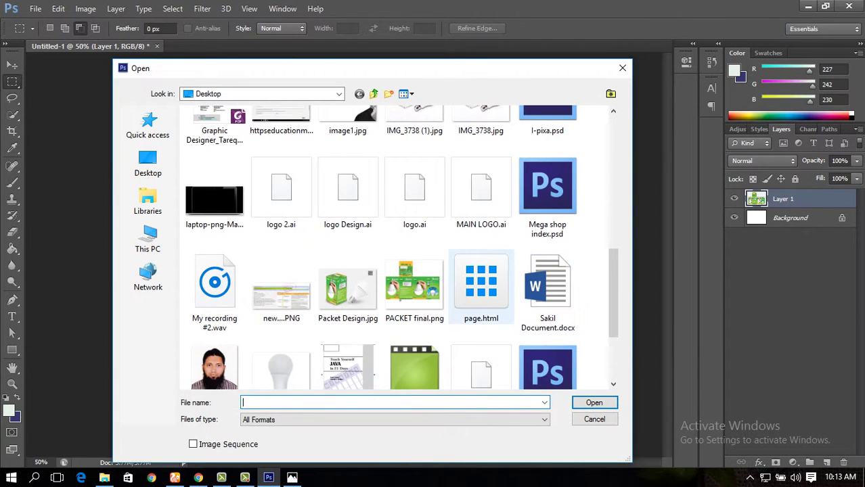
scroll(481, 305, "up", 2)
double_click(481, 237)
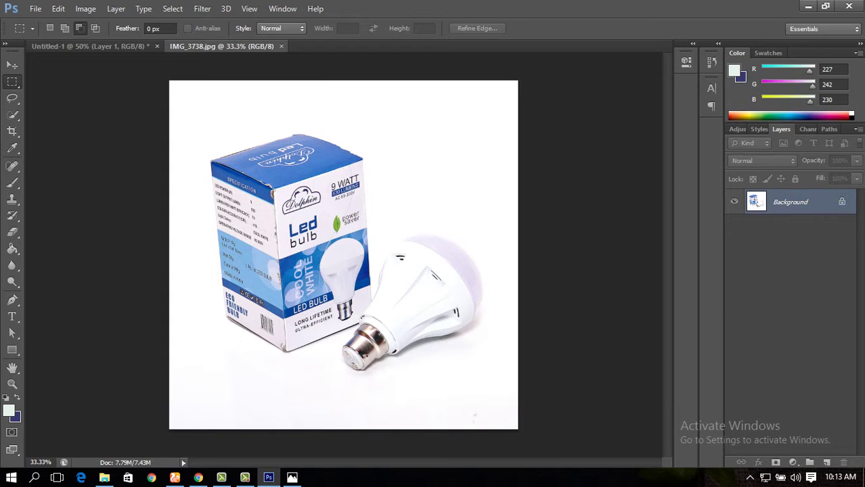
- Select the whole image, show the rulers and place a vertical guide along the Dolphin box's left edge
key("ctrl+a")
key("ctrl+t")
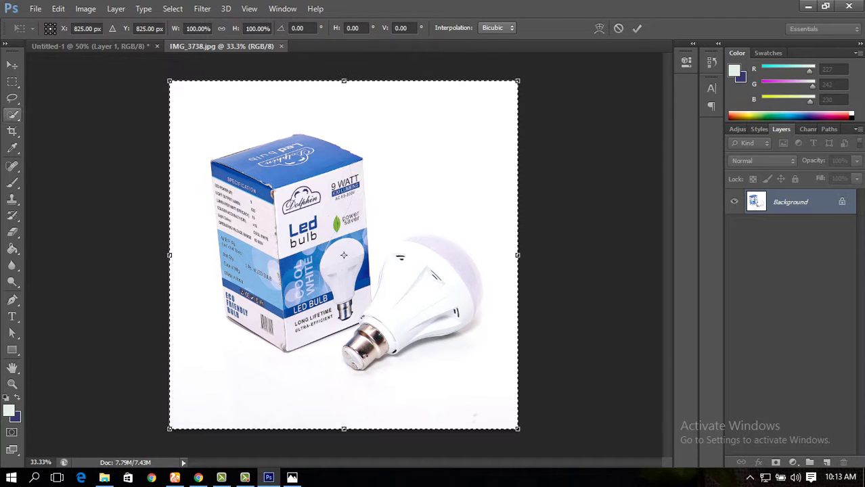
key("Return")
key("m")
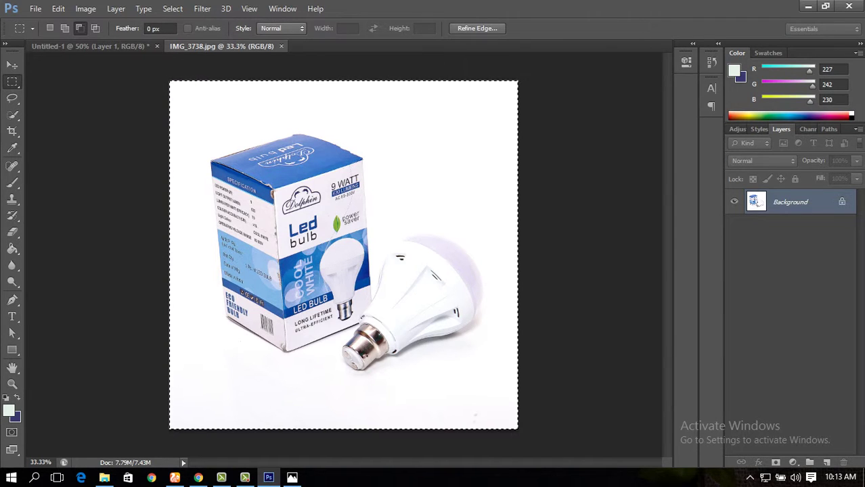
key("ctrl+r")
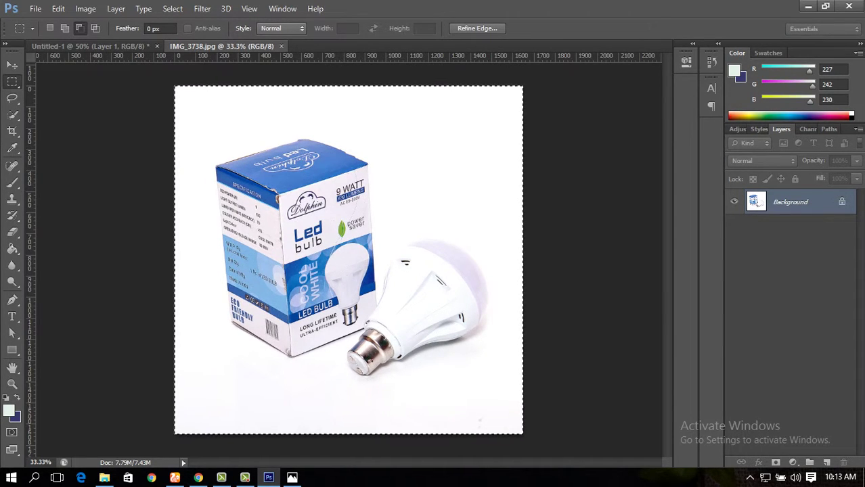
left_click_drag(30, 195, 215, 196)
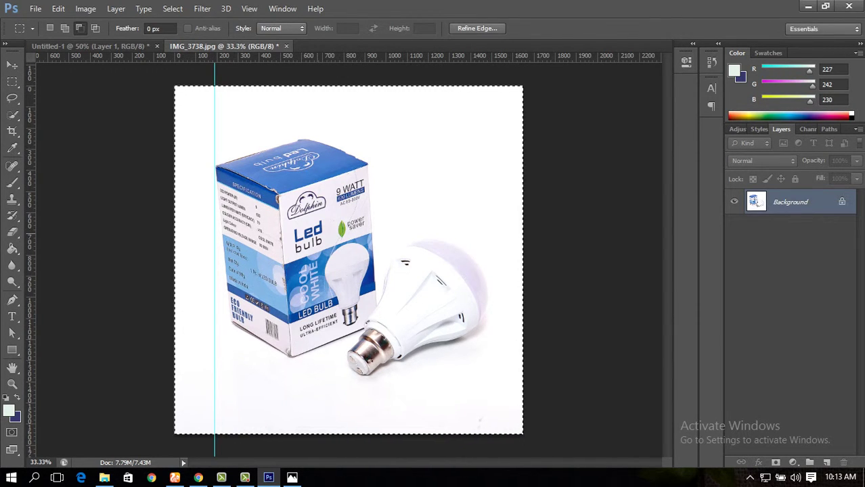
- Rotate the image 3.51° clockwise with Free Transform about the box's upper-left corner, apply it and deselect
key("ctrl+t")
left_click_drag(348, 260, 214, 169)
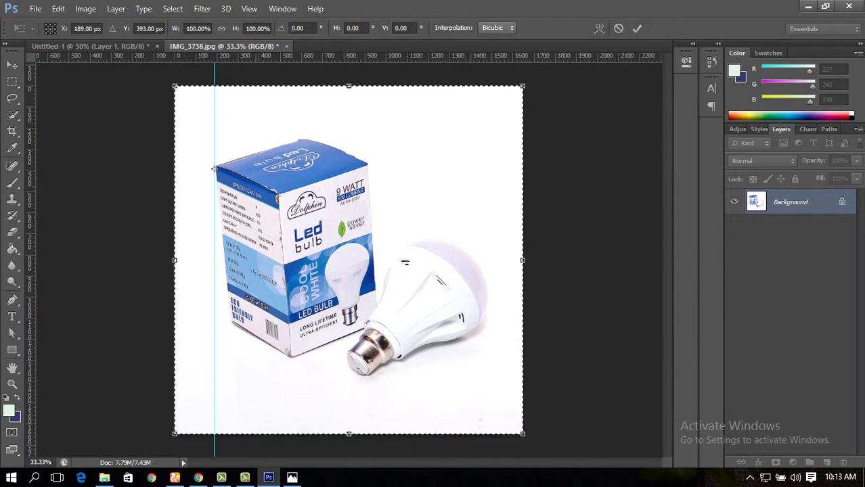
left_click_drag(545, 239, 551, 264)
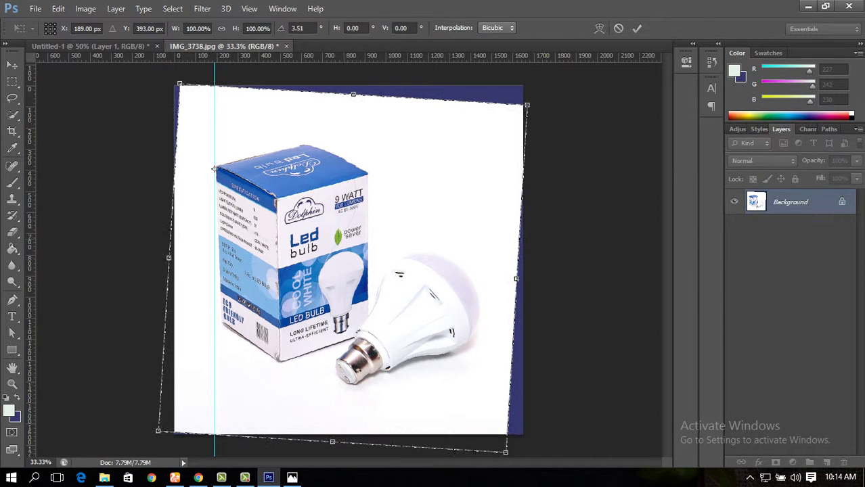
key("Return")
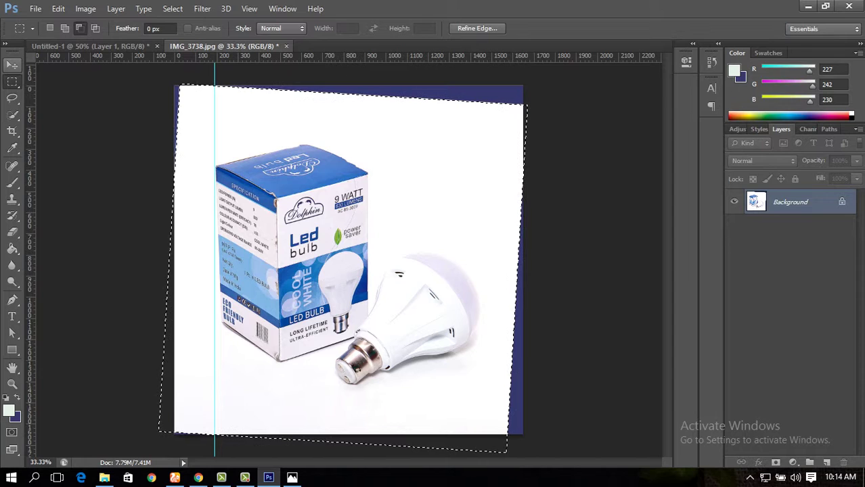
key("v")
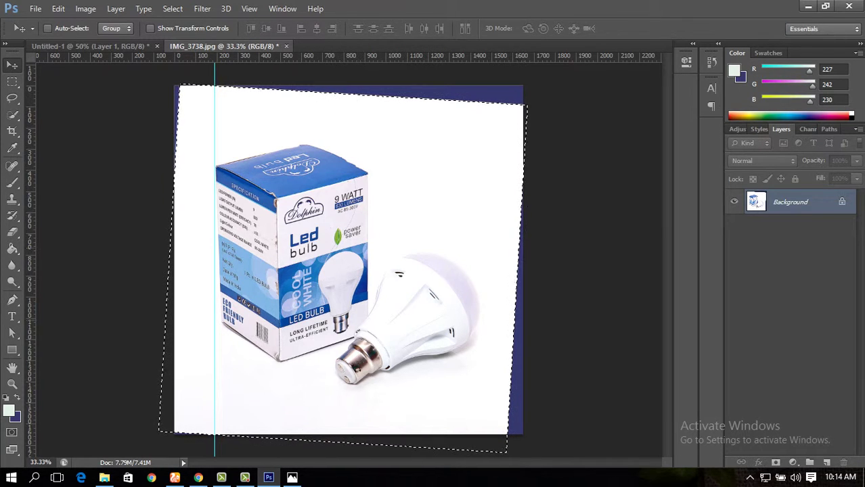
key("ctrl+d")
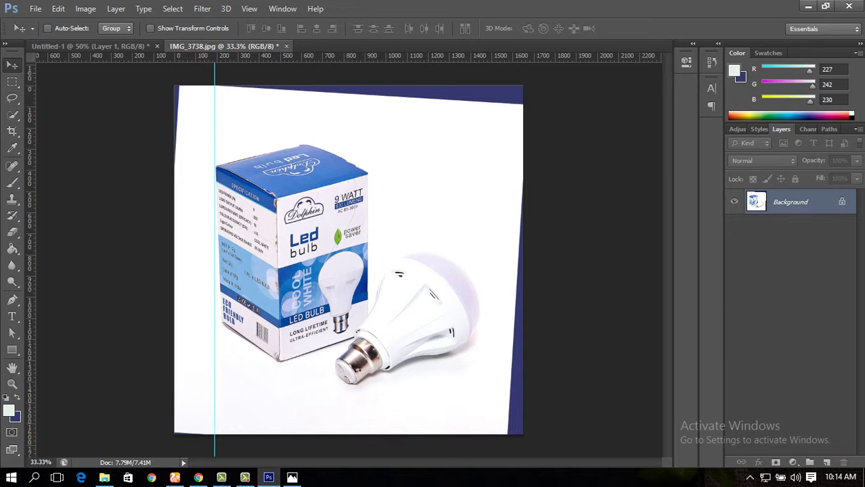
- Place three horizontal guides: just above the box's top, through its upper-right corner at about 408 px, and just below its front upper corner
key("ctrl+plus")
key("Tab")
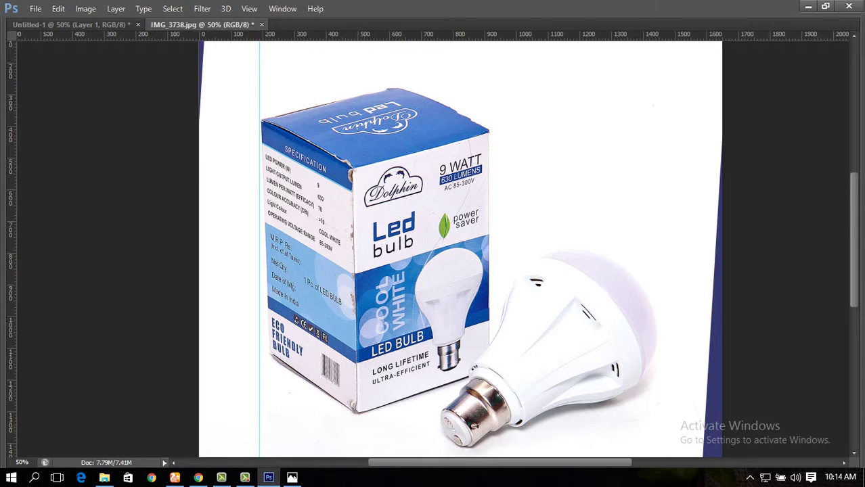
left_click_drag(450, 33, 420, 83)
left_click_drag(418, 36, 481, 173)
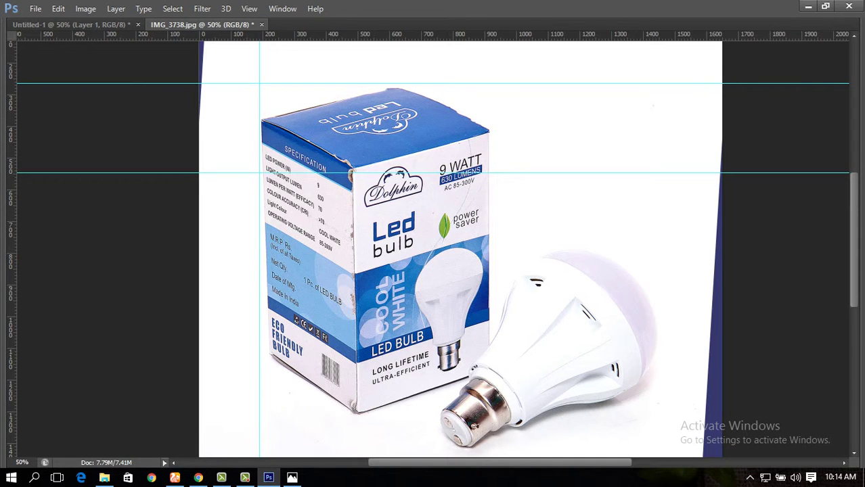
mouse_move(460, 34)
left_mouse_down()
mouse_move(464, 124)
mouse_move(468, 24)
left_mouse_up()
left_click_drag(518, 33, 521, 188)
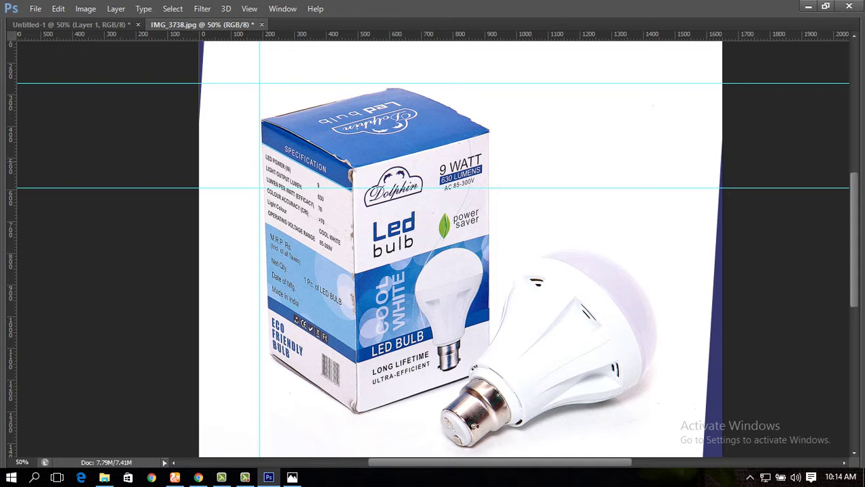
left_click_drag(428, 33, 427, 129)
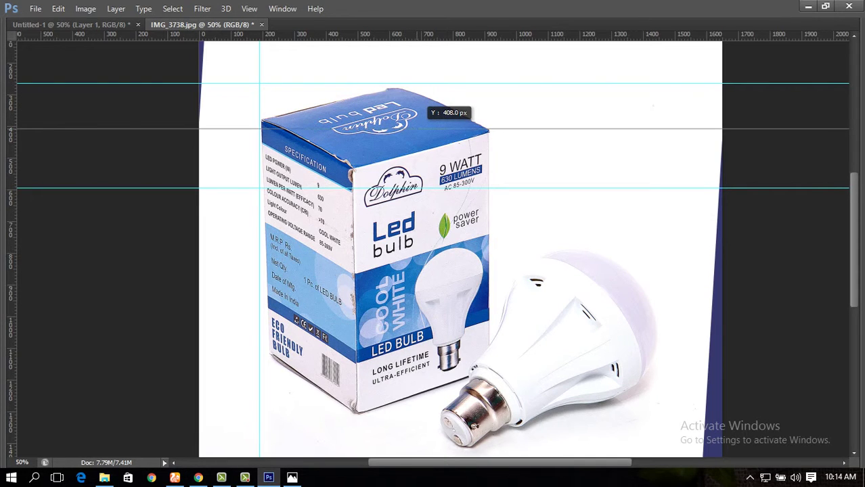
left_click_drag(428, 129, 428, 129)
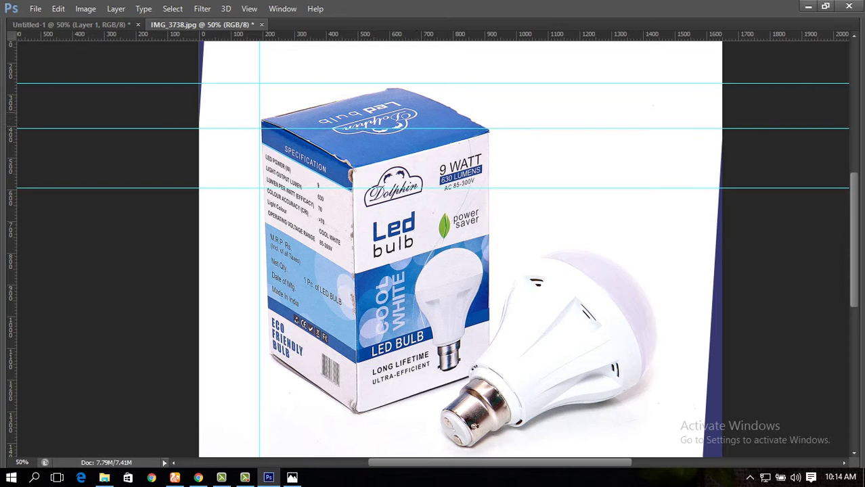
- Place two horizontal guides at the box's base, one just below its front lower corner and one near its lower-right corner
scroll(433, 249, "down", 3)
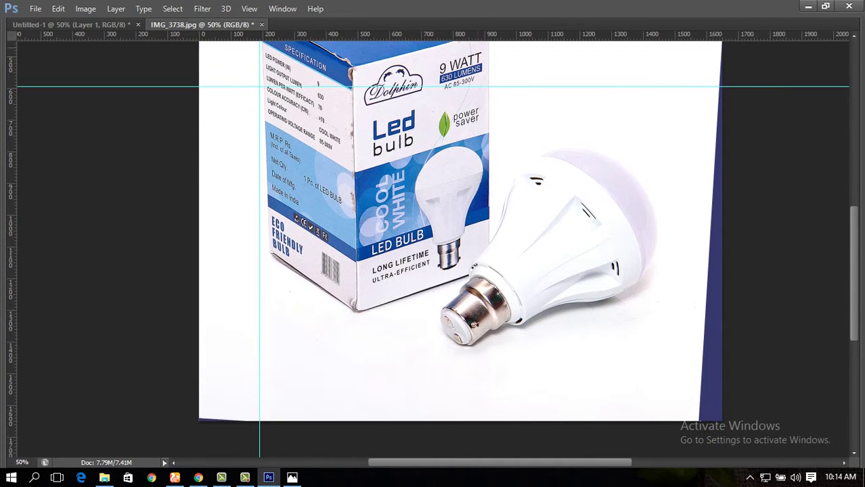
scroll(433, 249, "up", 1)
left_click_drag(484, 34, 473, 364)
scroll(473, 338, "down", 5)
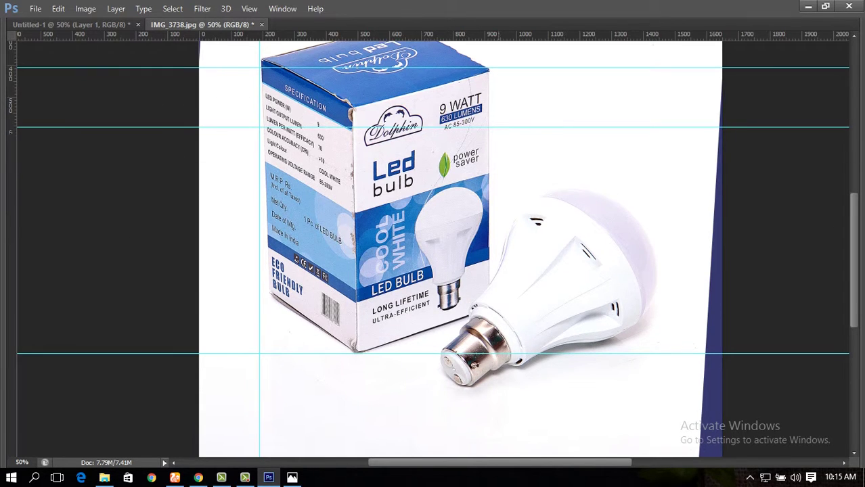
left_click_drag(473, 313, 474, 324)
left_click_drag(474, 35, 474, 274)
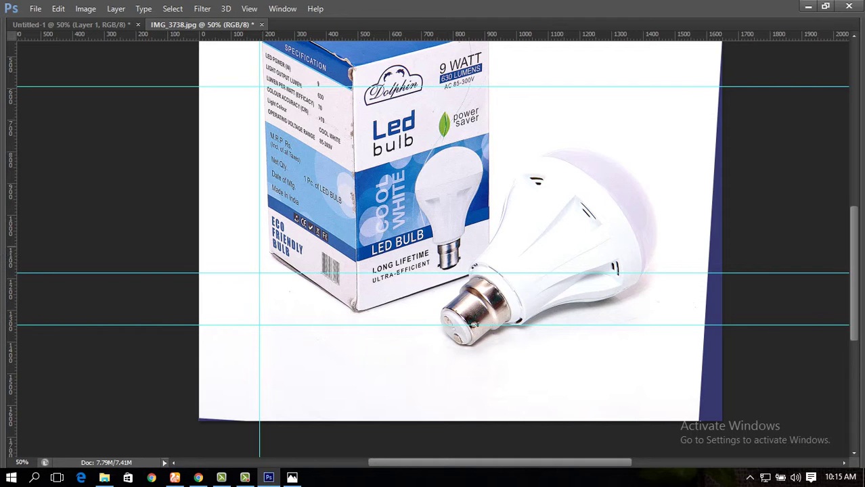
- Place a vertical guide along the Dolphin box's right edge
scroll(433, 243, "up", 2)
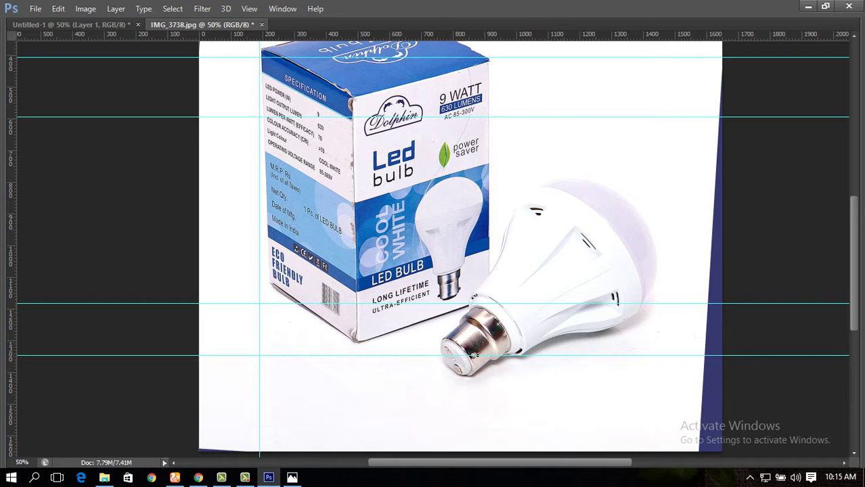
left_click_drag(11, 203, 488, 219)
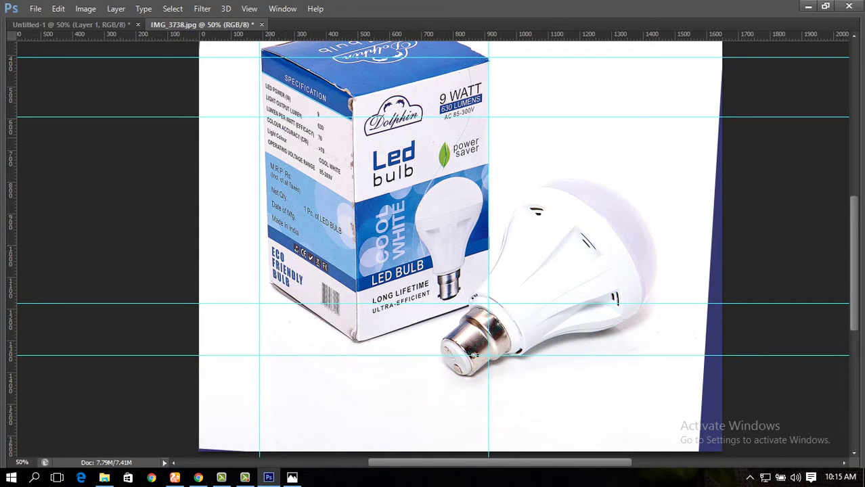
scroll(460, 249, "up", 3)
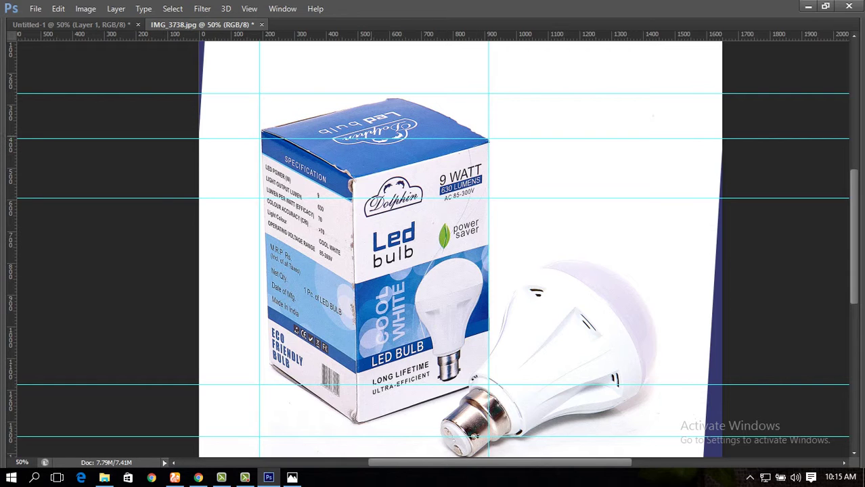
scroll(447, 249, "down", 3)
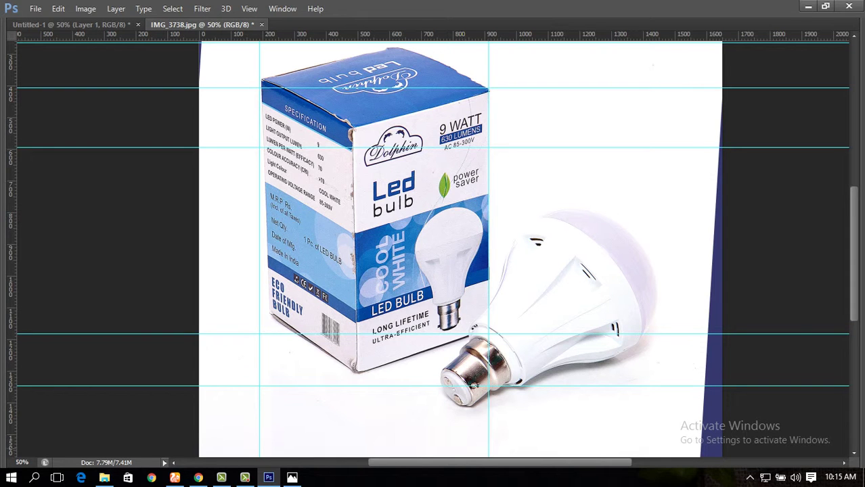
scroll(432, 244, "up", 1)
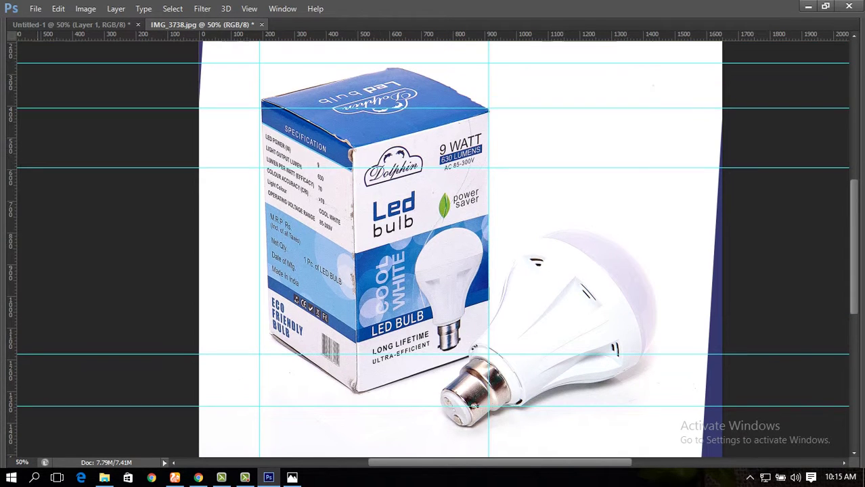
- Draw a 348 × 940 px rectangle shape from the left vertical guide, spanning the second horizontal guide to the lowest one
key("Tab")
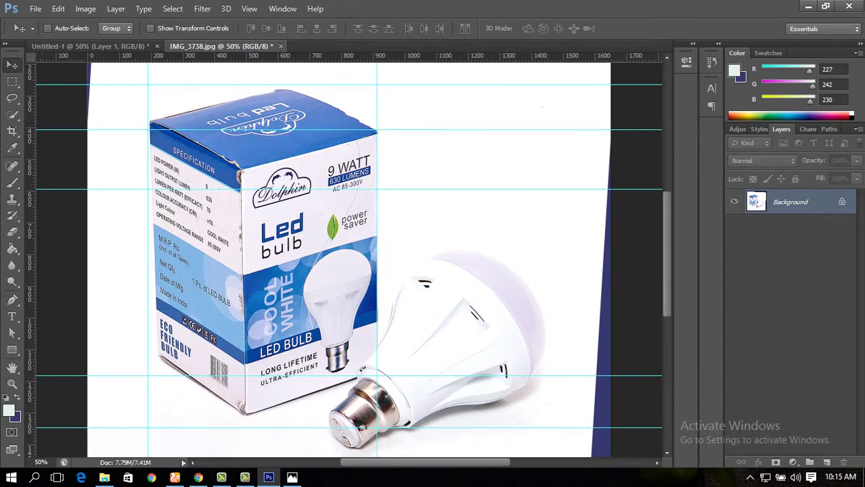
left_click(12, 349)
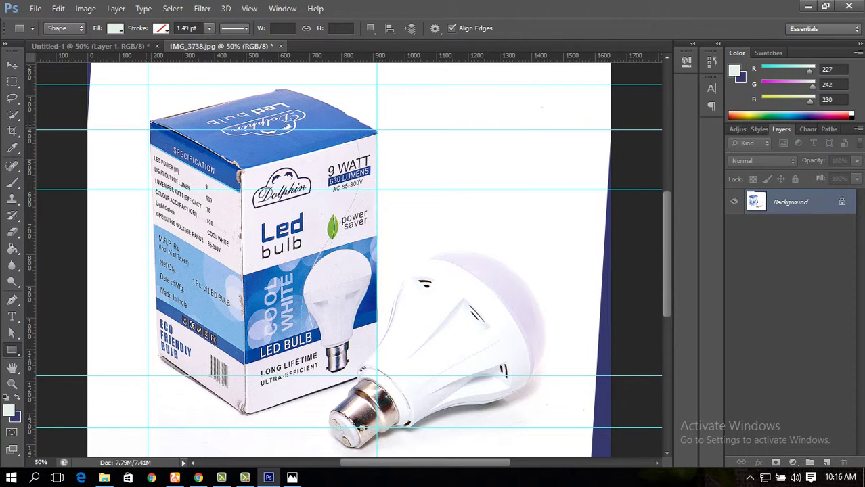
left_click_drag(149, 129, 259, 428)
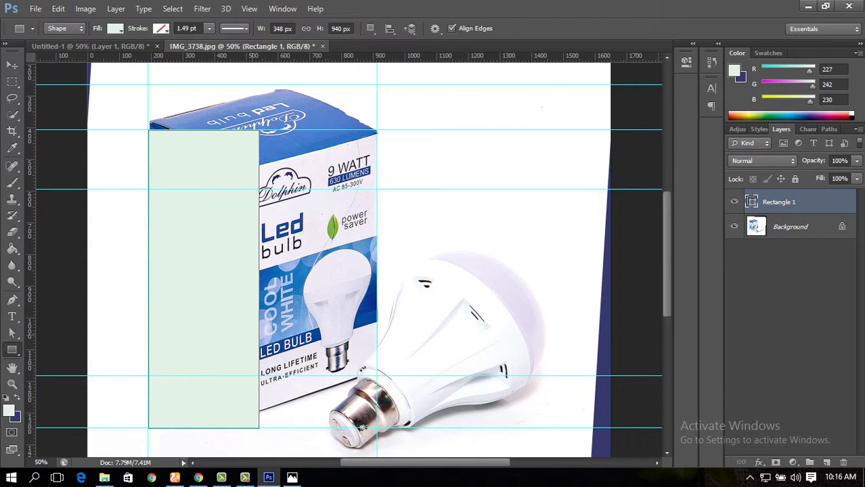
- Try duplicating the rectangle against the box's right vertical guide, and undo the copy
key("v")
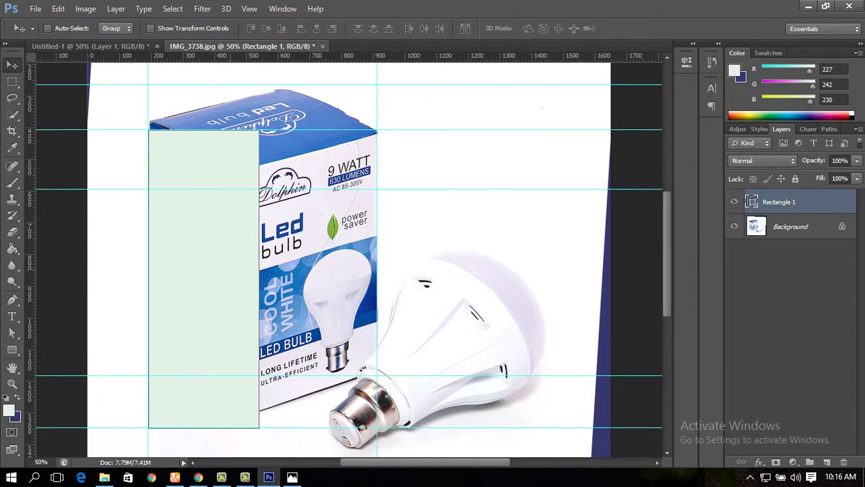
left_click_drag(221, 242, 340, 243)
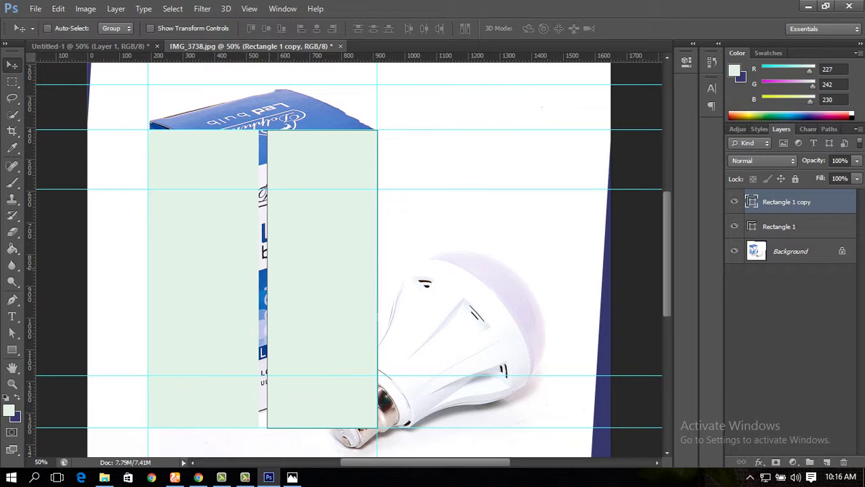
key("ctrl+z")
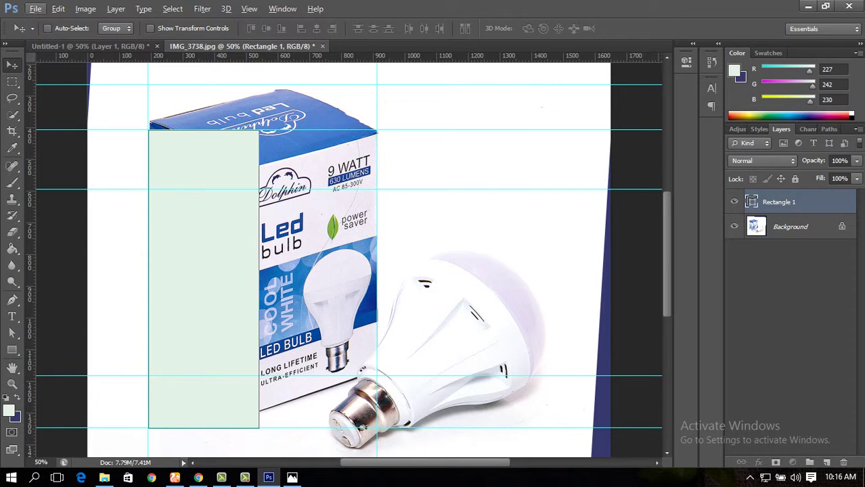
- Duplicate the rectangle against the box's right vertical guide and widen the copy until it meets the first rectangle
left_click_drag(779, 201, 779, 224)
left_click_drag(225, 218, 352, 224)
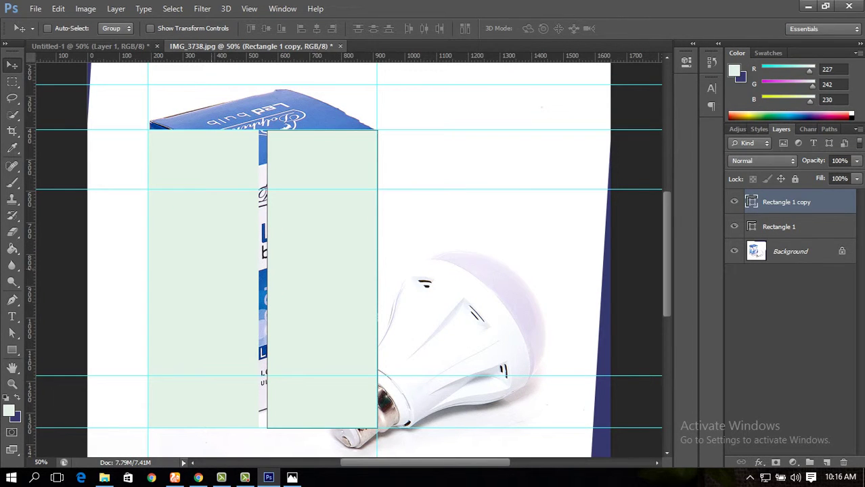
key("ctrl+t")
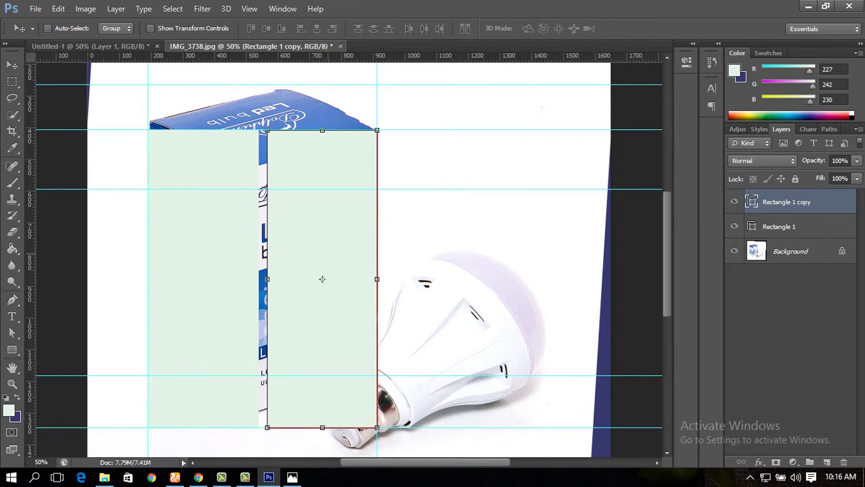
left_click_drag(268, 278, 263, 279)
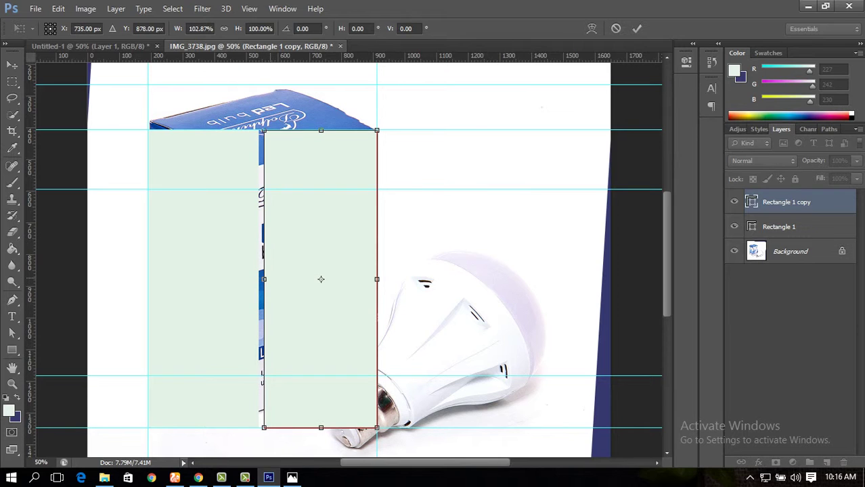
key("Return")
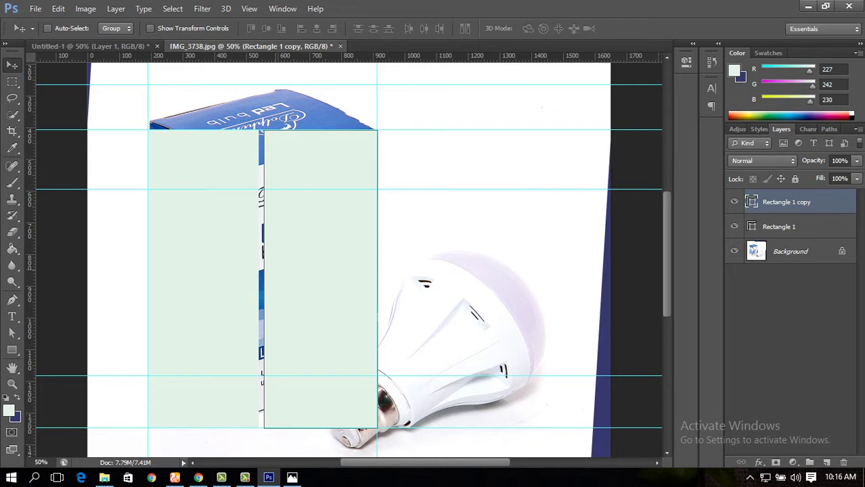
key("ctrl+t")
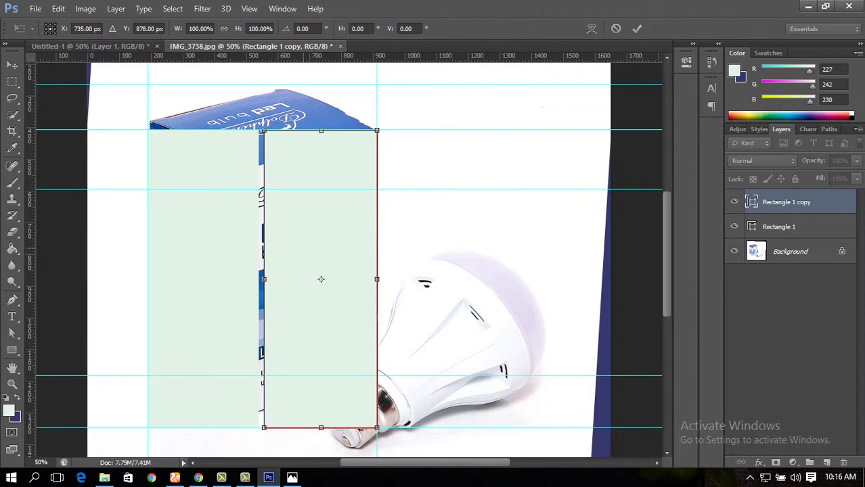
left_click_drag(264, 279, 259, 279)
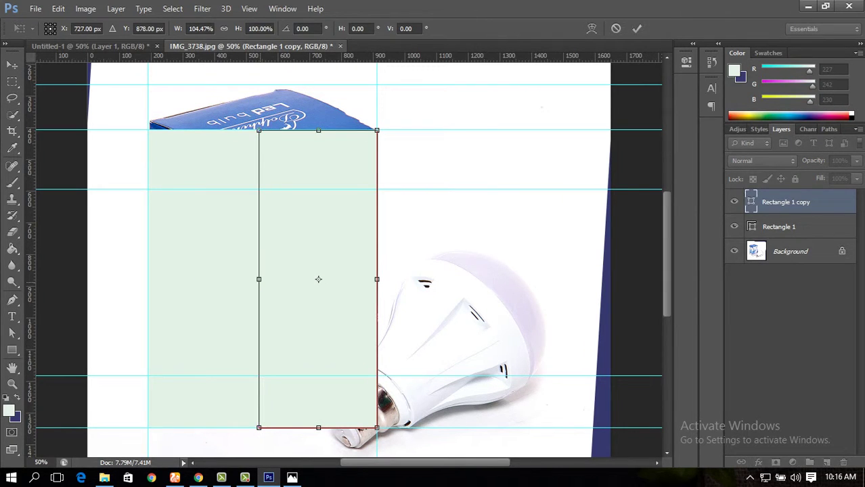
key("Return")
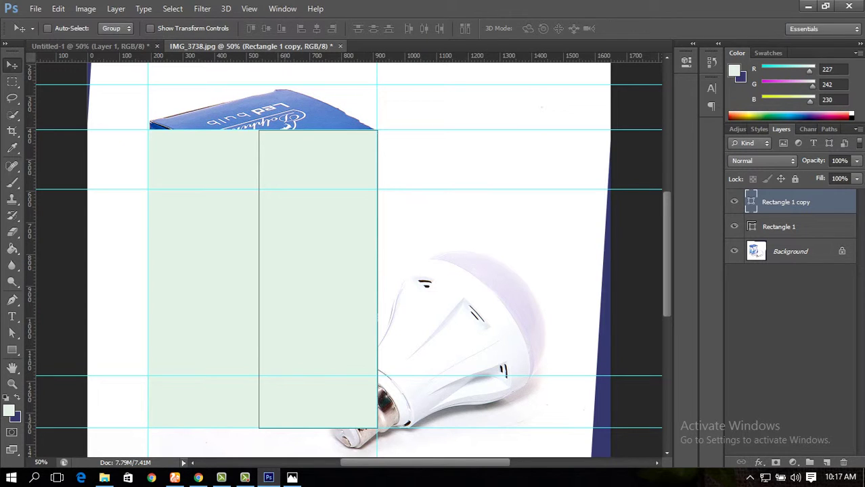
- Place a vertical guide along the shared edge of the two rectangles
left_click_drag(29, 154, 259, 184)
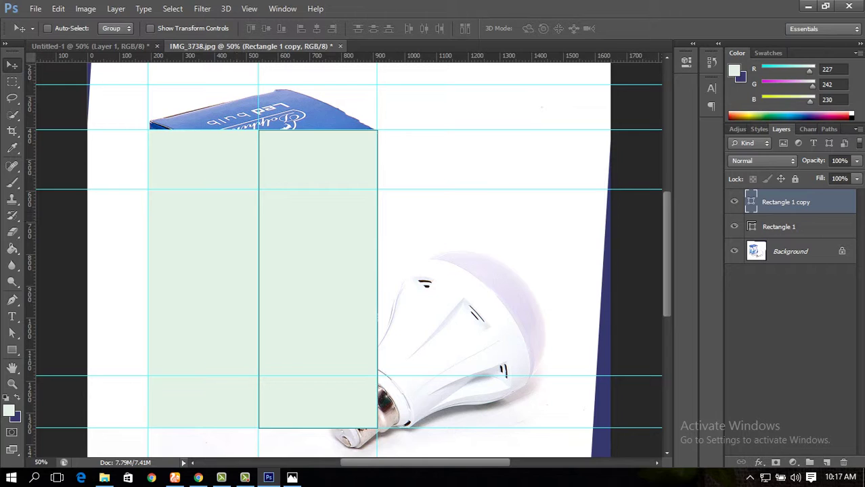
left_click(785, 227)
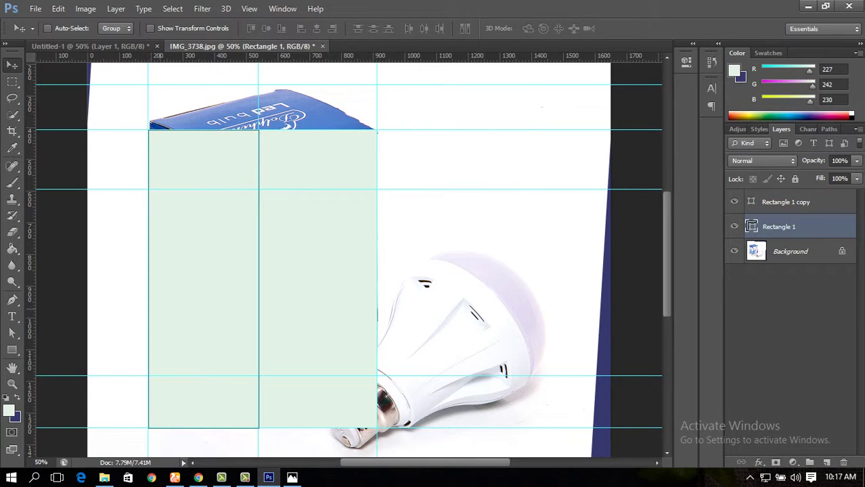
key("z")
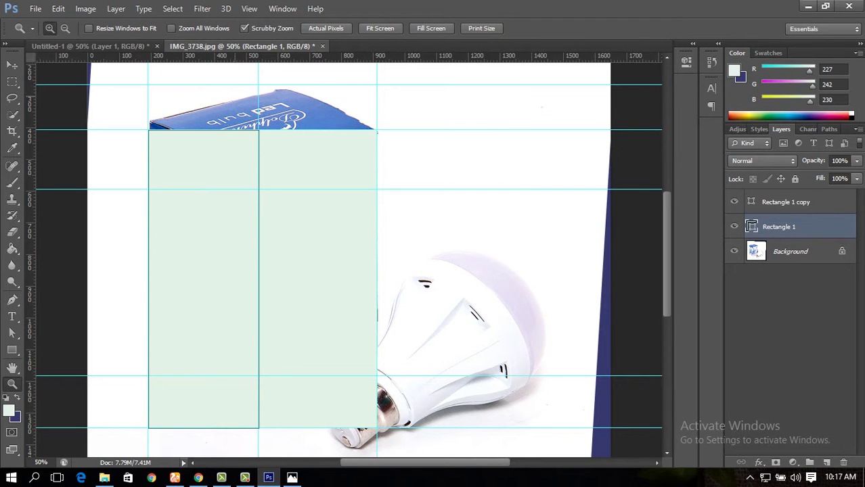
left_click_drag(240, 97, 330, 97)
scroll(330, 361, "down", 3)
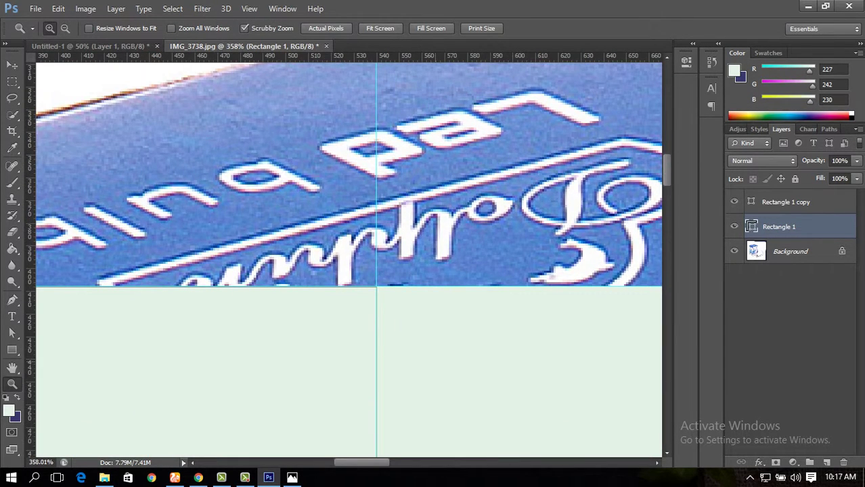
key("v")
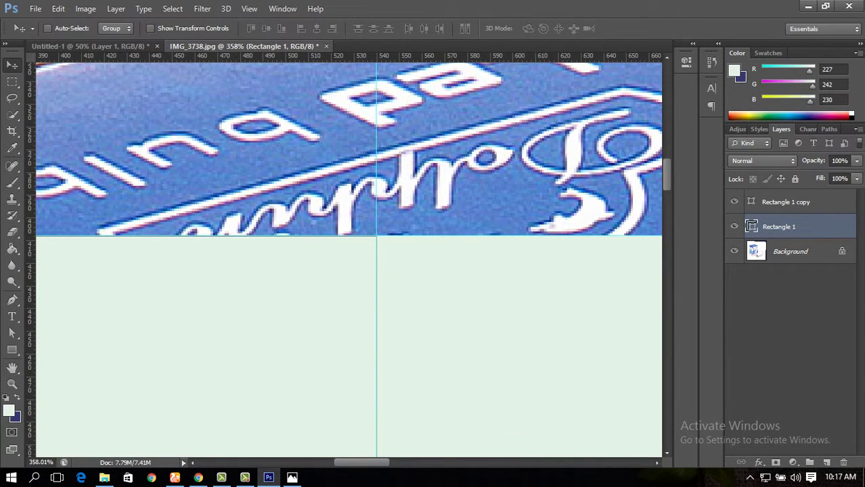
left_click(857, 179)
mouse_move(855, 193)
left_mouse_down()
mouse_move(814, 194)
mouse_move(857, 194)
left_mouse_up()
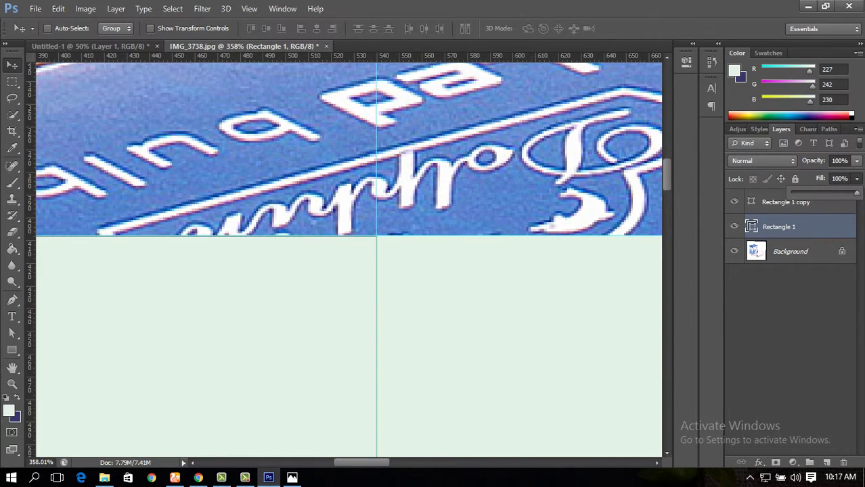
scroll(348, 260, "down", 2)
scroll(348, 260, "down", 5)
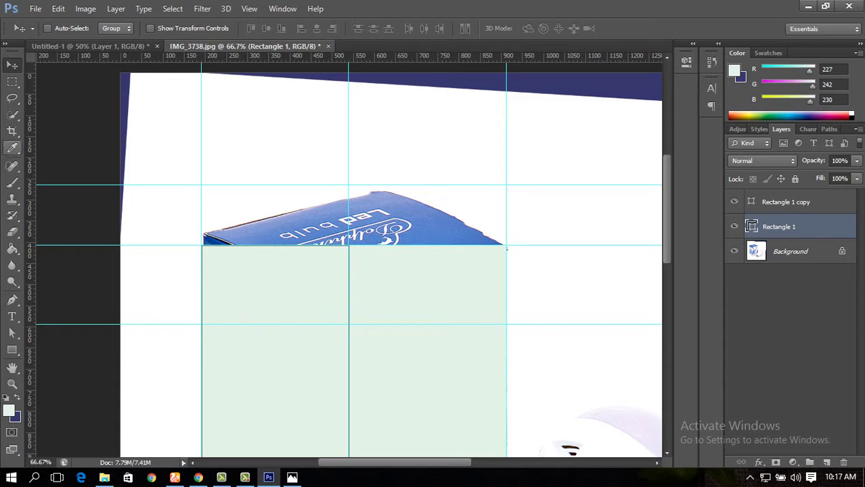
- Draw a rectangle shape of about 413 × 142 px over the box's lid, between the two uppermost horizontal guides
left_click(12, 350)
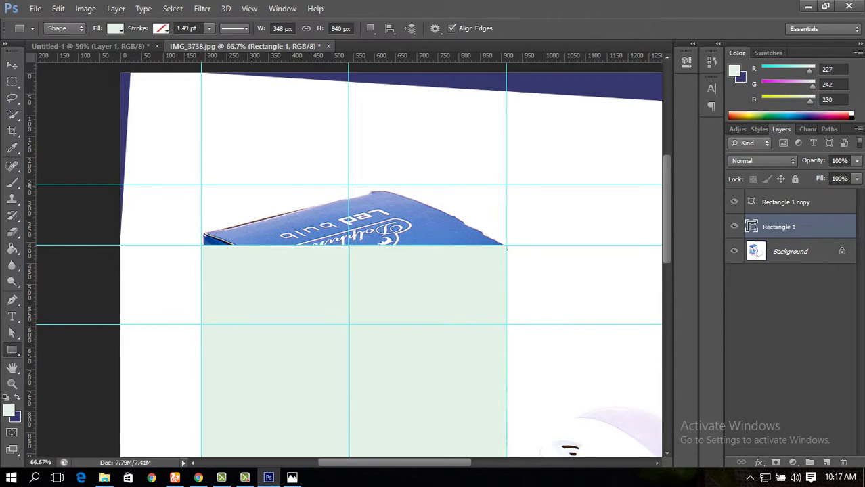
left_click_drag(254, 186, 428, 245)
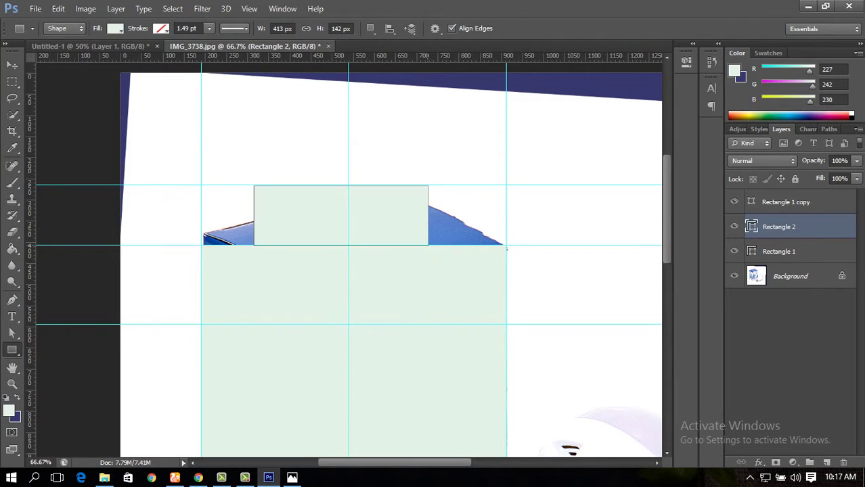
left_click(12, 65)
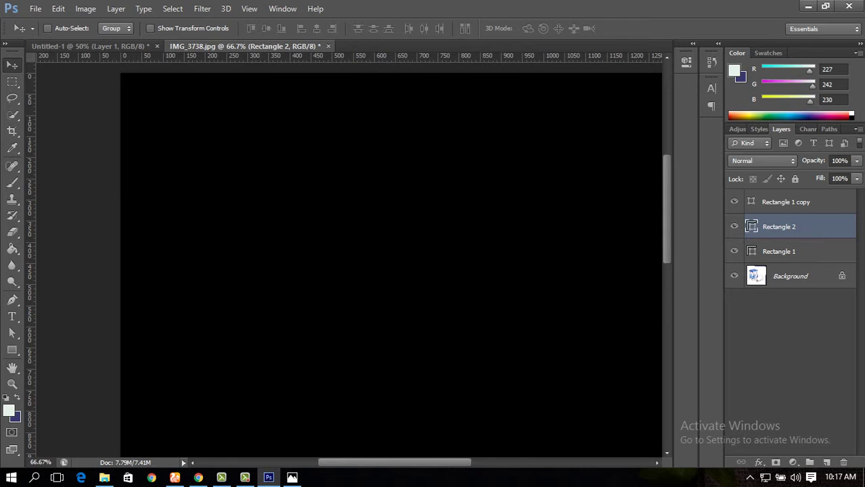
scroll(412, 226, "down", 5)
scroll(412, 226, "up", 4)
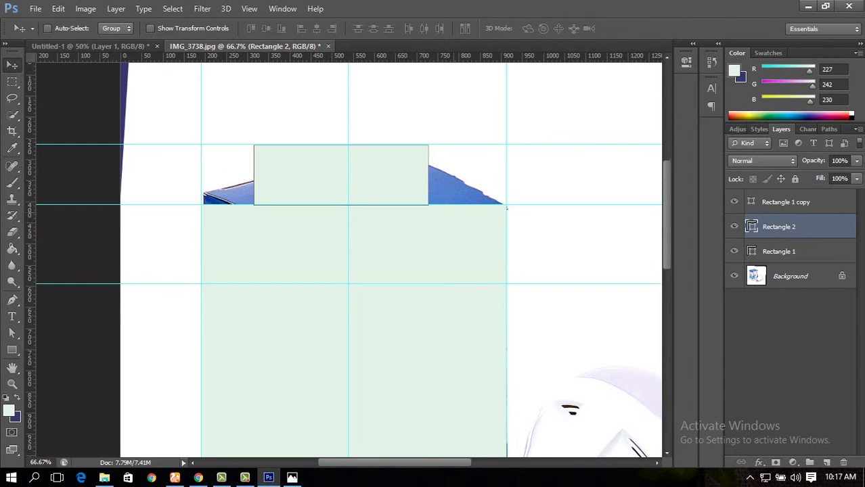
- Rotate the lid rectangle by about 75.34° and scale it to about 38.30% width and 158.46% height over the lid
key("ctrl+t")
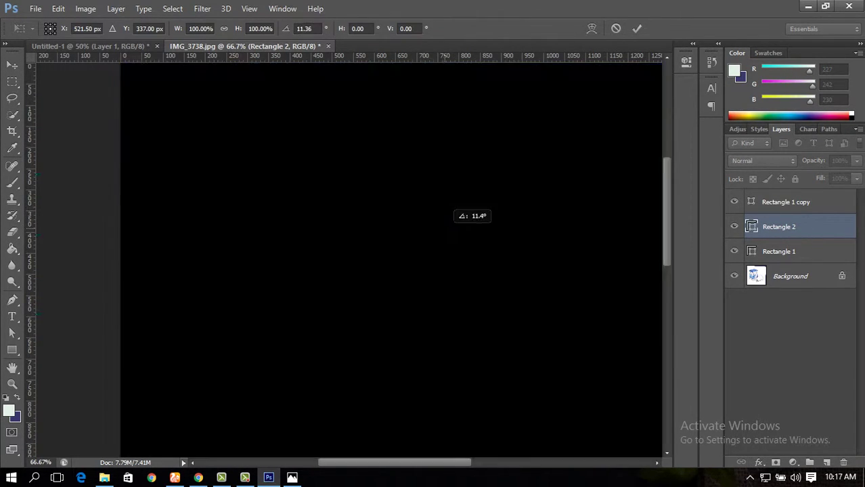
left_click_drag(433, 175, 354, 248)
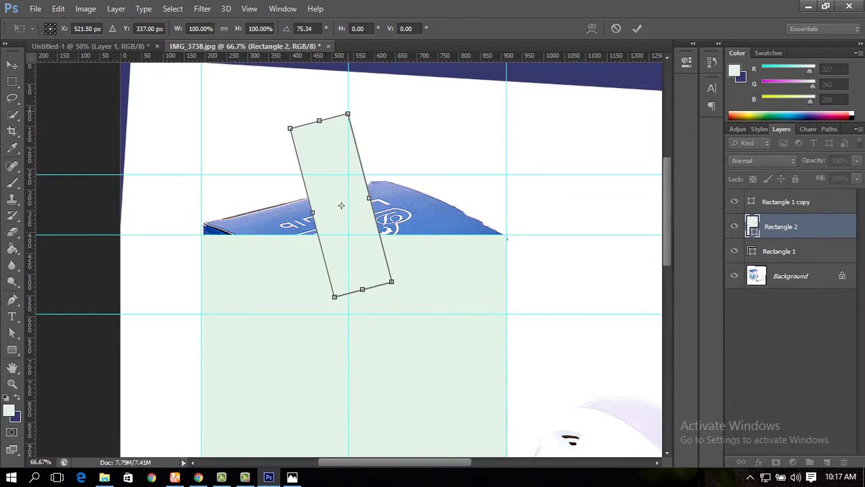
left_click_drag(347, 115, 379, 176)
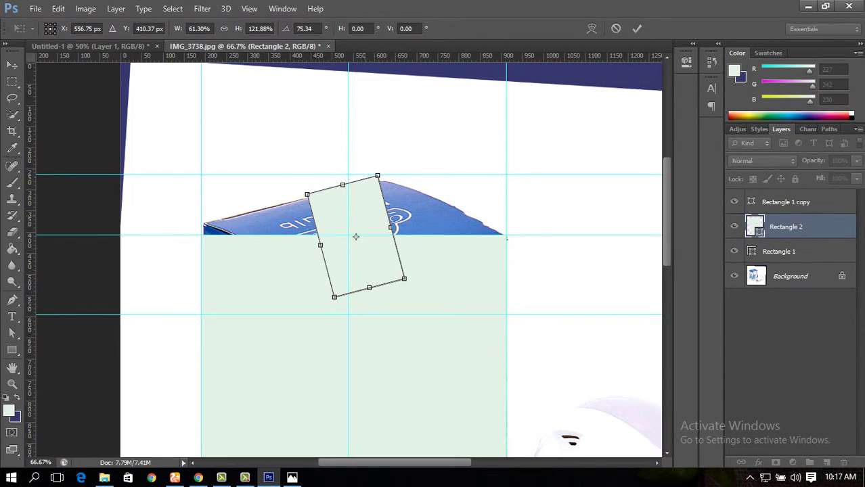
left_click_drag(366, 216, 362, 214)
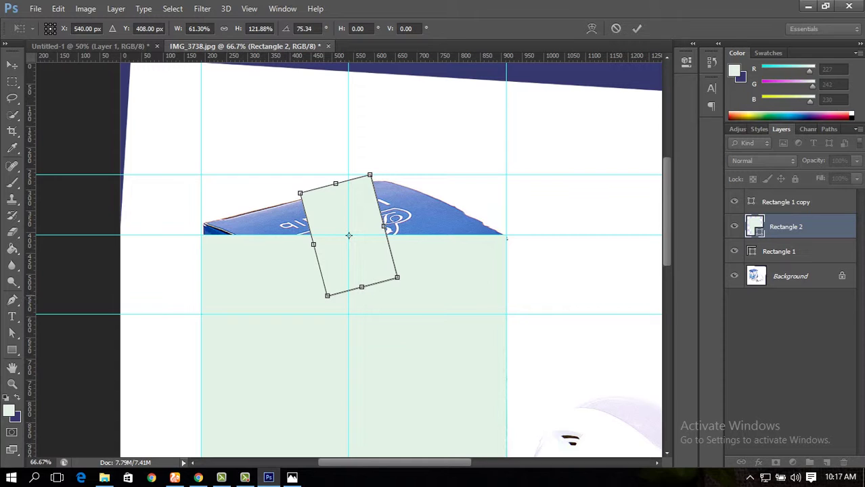
left_click_drag(327, 295, 292, 249)
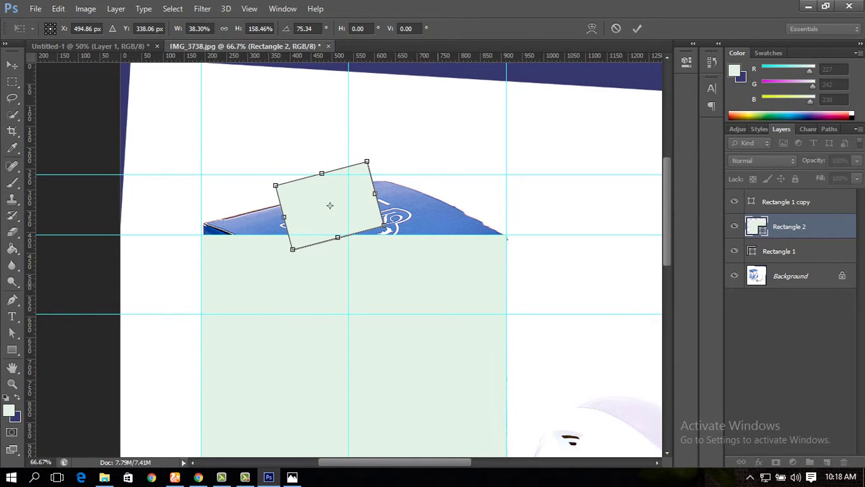
key("Return")
scroll(348, 257, "down", 3)
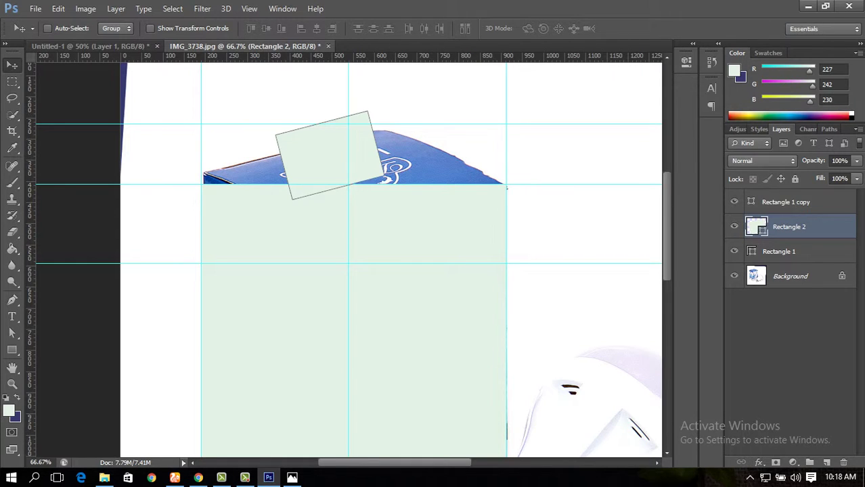
- Move the Rectangle 2 layer above the Rectangle 1 copy layer
left_click(734, 227)
left_click(734, 227)
left_click_drag(789, 227, 779, 200)
- Convert the Rectangle 1, Rectangle 1 copy and Rectangle 2 layers each to a smart object
right_click(787, 251)
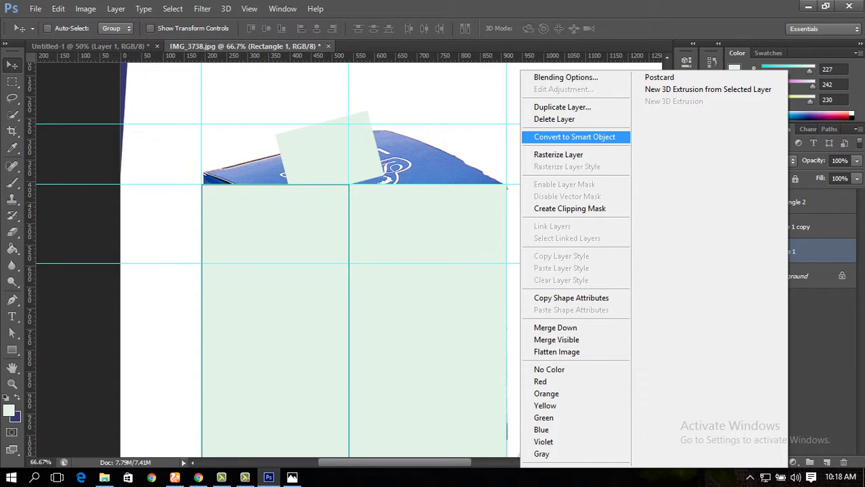
left_click(574, 137)
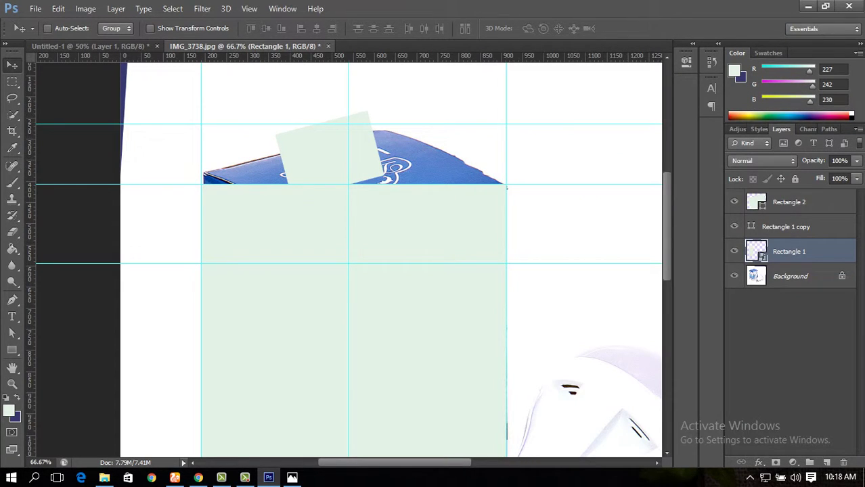
left_click(786, 227)
right_click(786, 226)
left_click(592, 136)
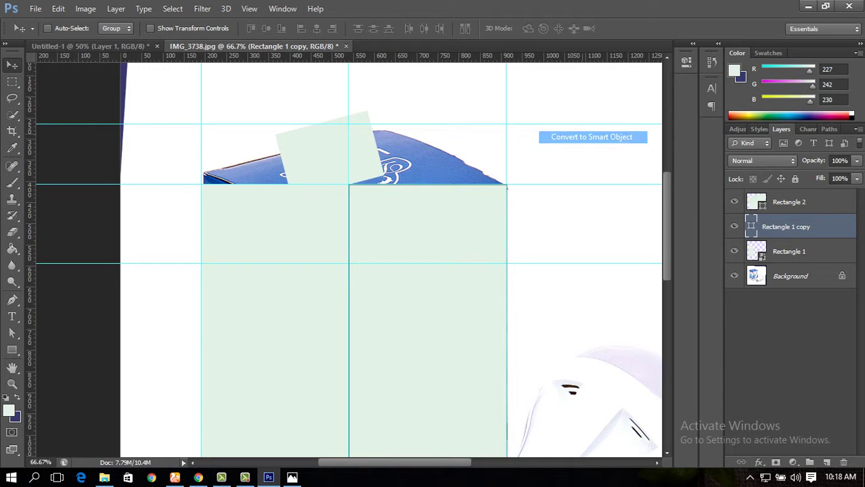
left_click(786, 202)
right_click(786, 202)
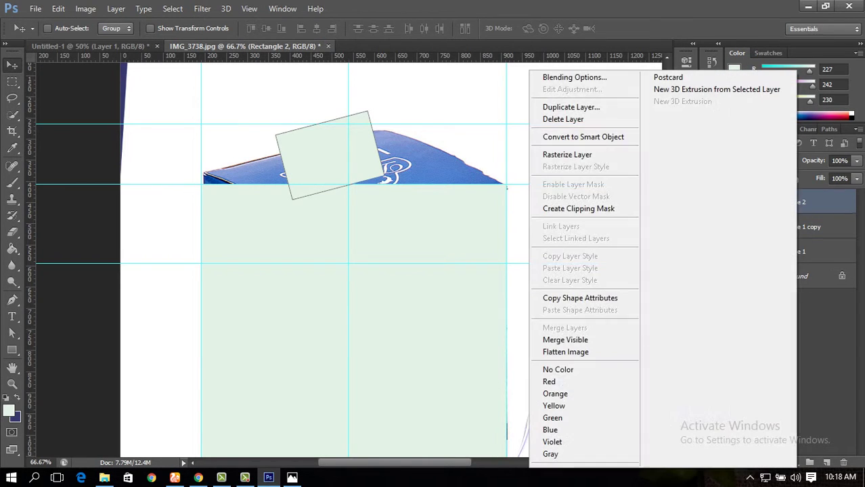
left_click(583, 137)
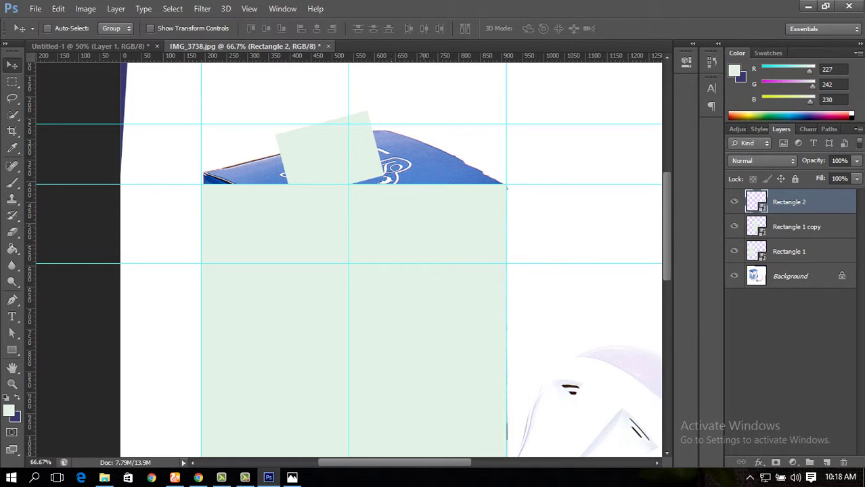
- Hide the Rectangle 2 and Rectangle 1 copy layers, keeping Rectangle 1 shown over the box's side face
left_click_drag(734, 202, 734, 226)
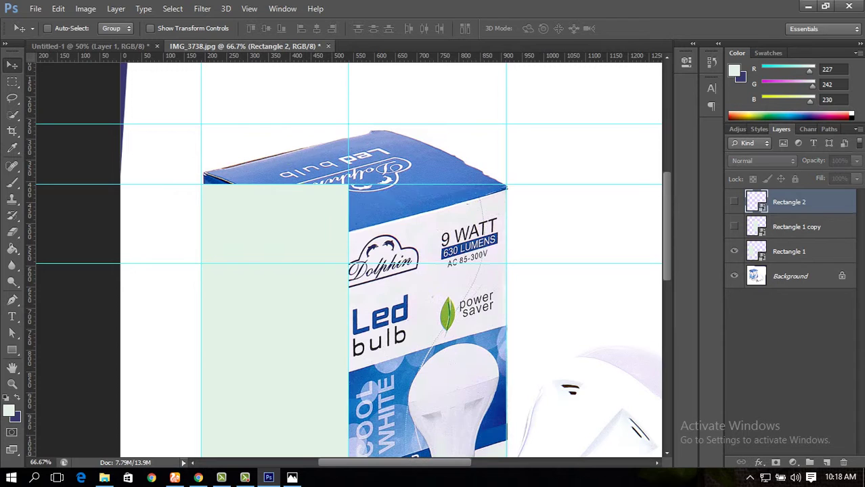
scroll(486, 389, "down", 5)
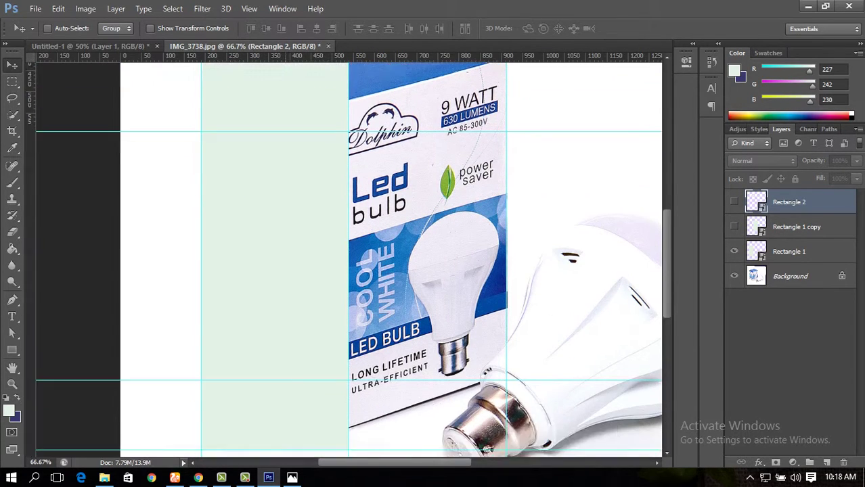
scroll(391, 260, "down", 1)
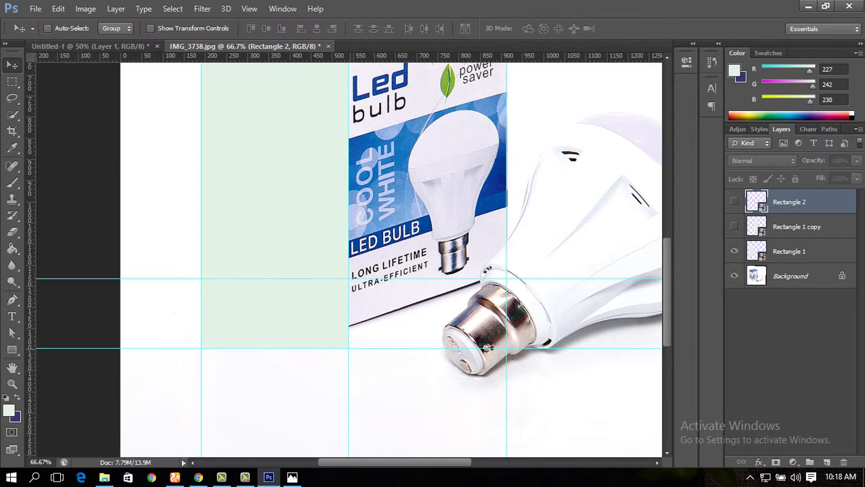
scroll(488, 348, "up", 1)
scroll(488, 348, "up", 2)
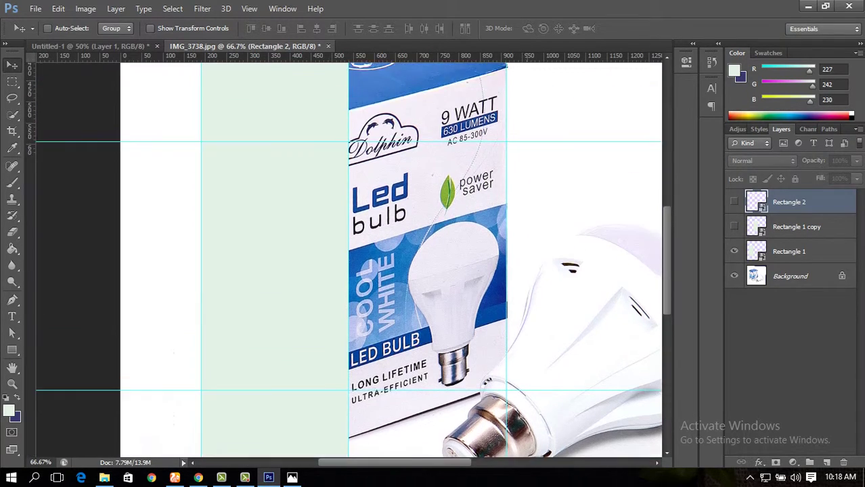
- Skew the Rectangle 1 smart object by raising its lower-left corner to the horizontal guide just above the bottom one
left_click(798, 251)
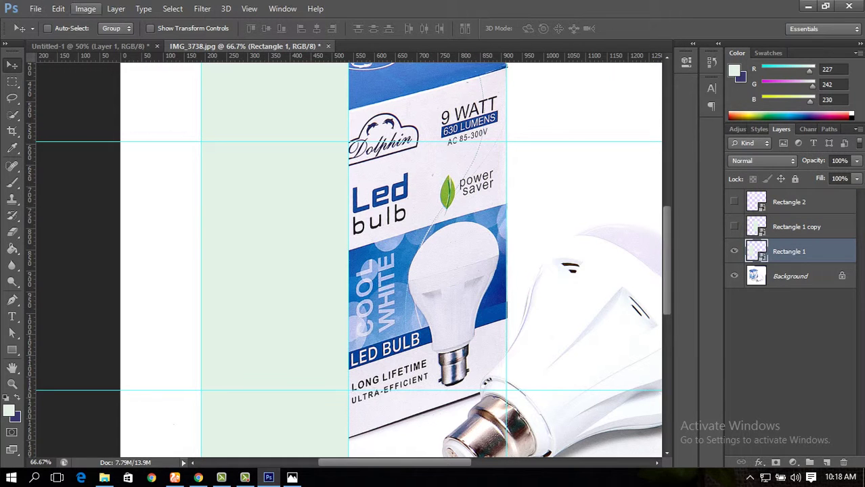
left_click(58, 8)
left_click(108, 239)
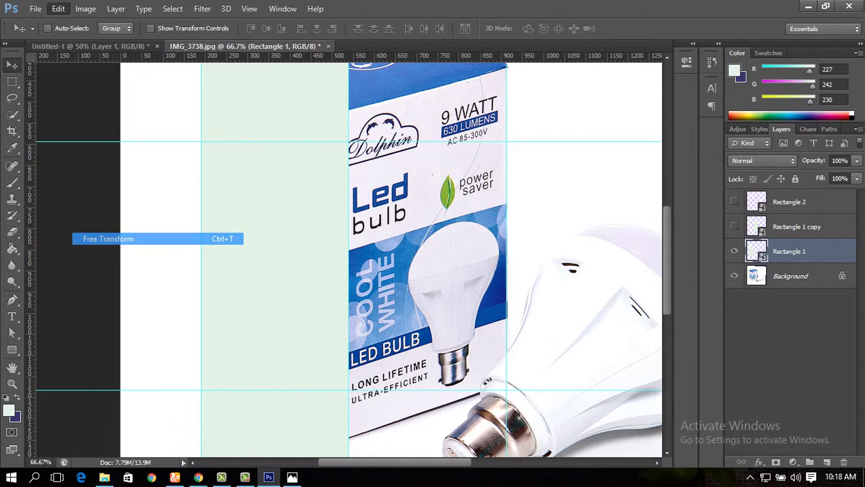
left_click(58, 8)
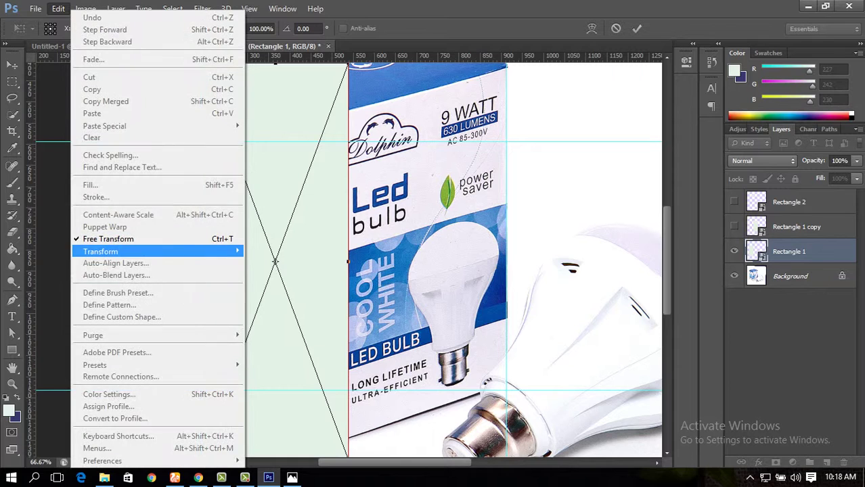
mouse_move(100, 251)
left_click(263, 293)
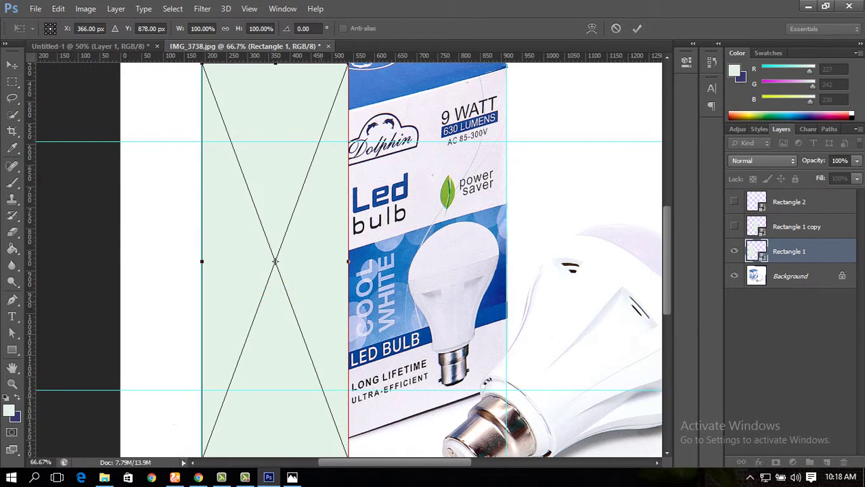
scroll(486, 400, "down", 3)
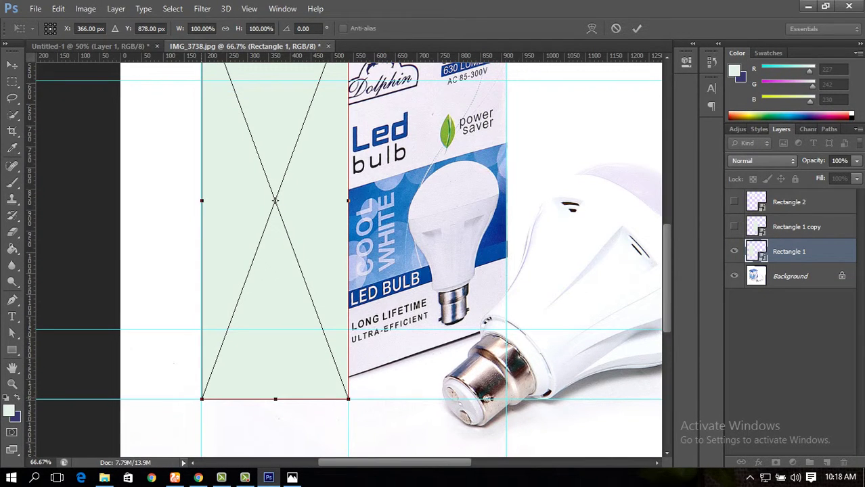
left_click_drag(202, 399, 201, 330)
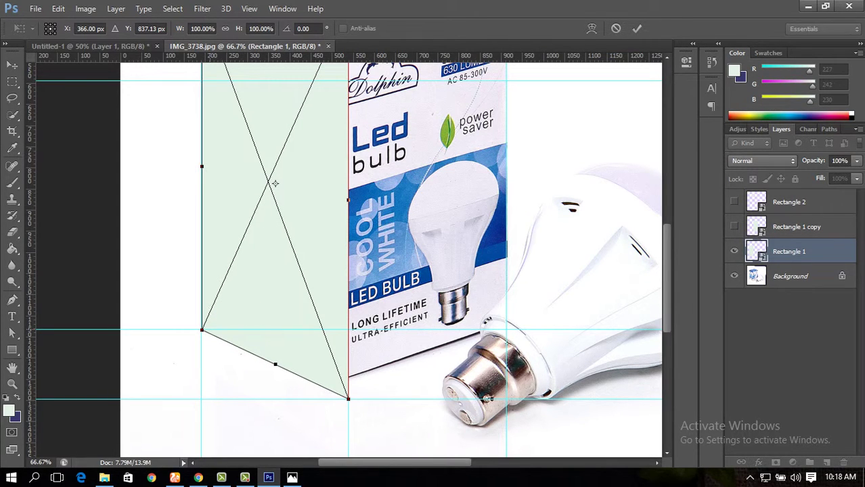
- Lower Rectangle 1's upper-right corner to the next horizontal guide on the central vertical guide and apply the skew
scroll(391, 259, "up", 8)
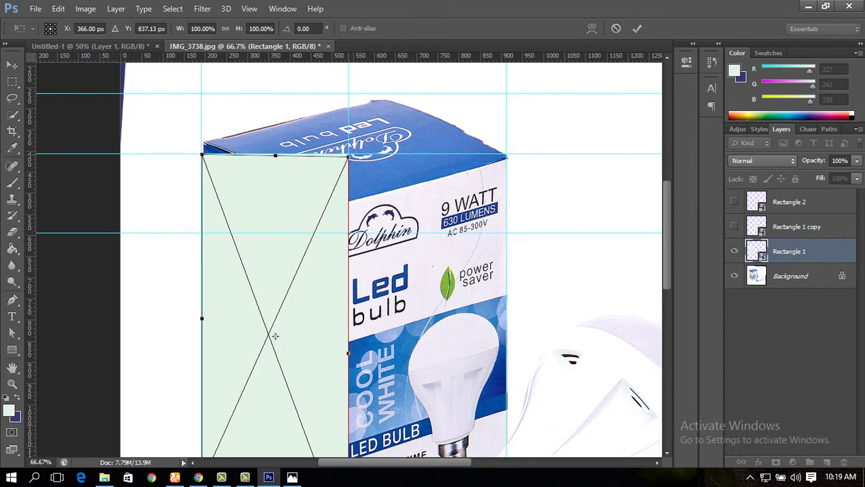
left_click_drag(348, 155, 348, 232)
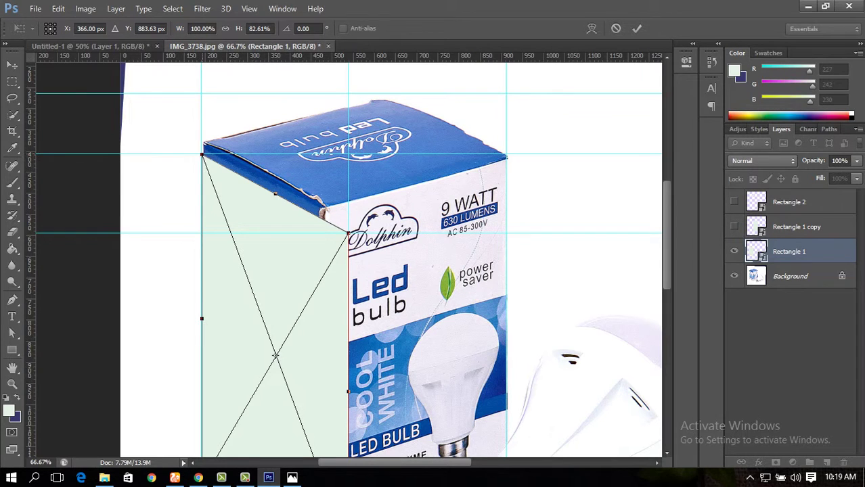
scroll(348, 259, "down", 3)
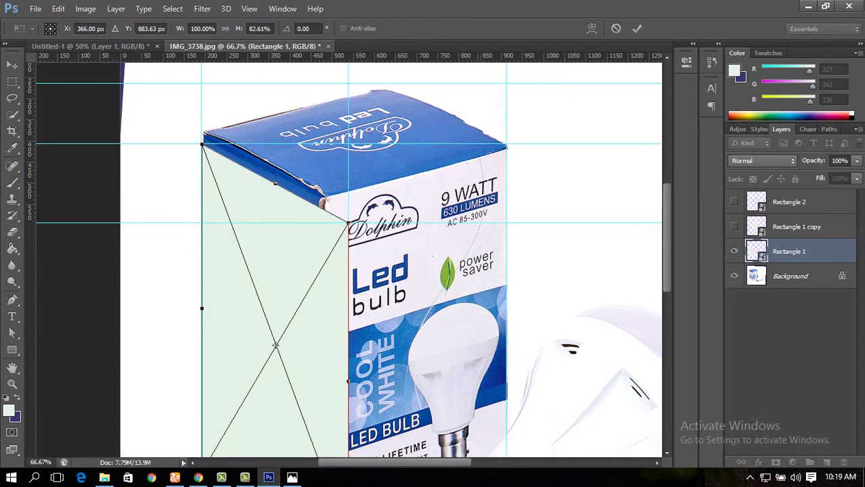
scroll(348, 259, "down", 2)
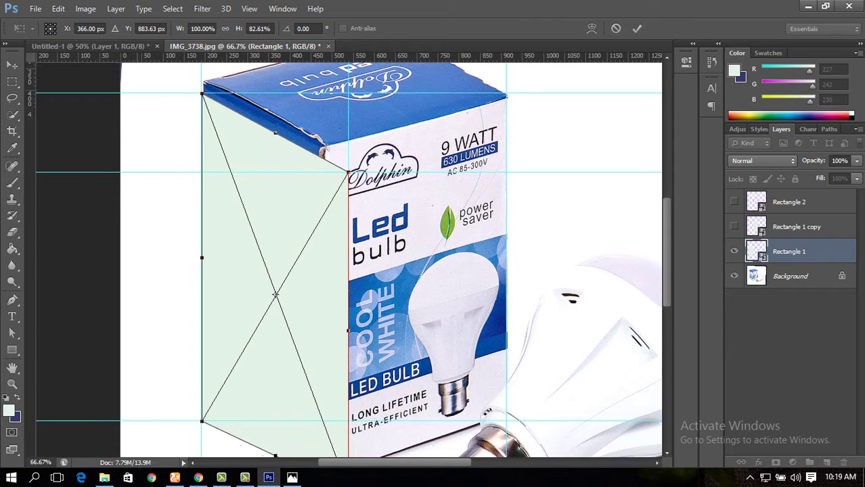
scroll(348, 264, "down", 2)
scroll(348, 264, "up", 2)
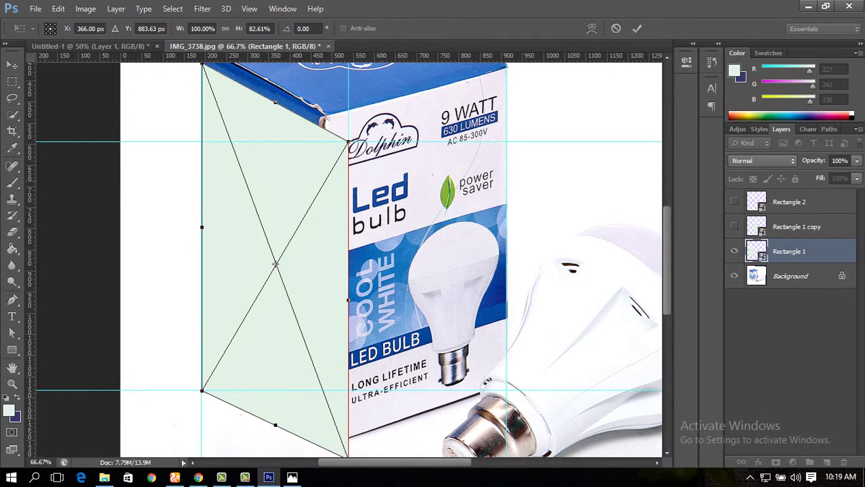
left_click(12, 65)
left_click(353, 184)
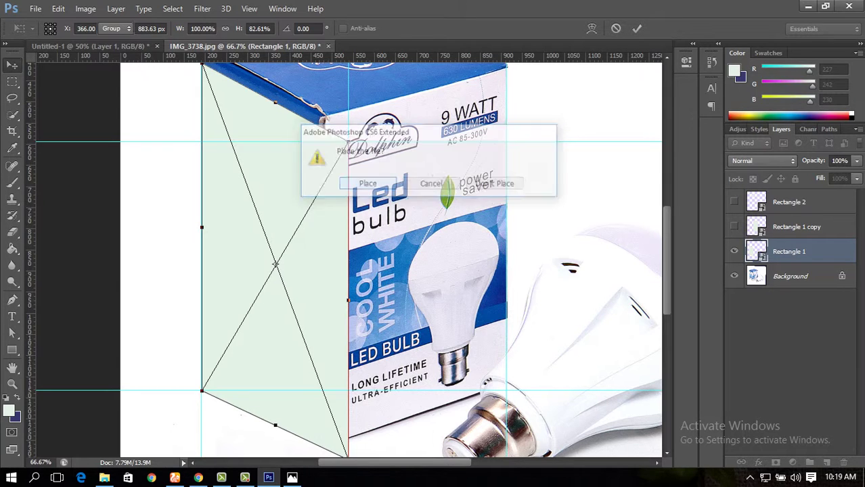
- Show Rectangle 1 copy and skew its upper-left corner down to the guide intersection at Rectangle 1's upper-right corner
left_click(796, 226)
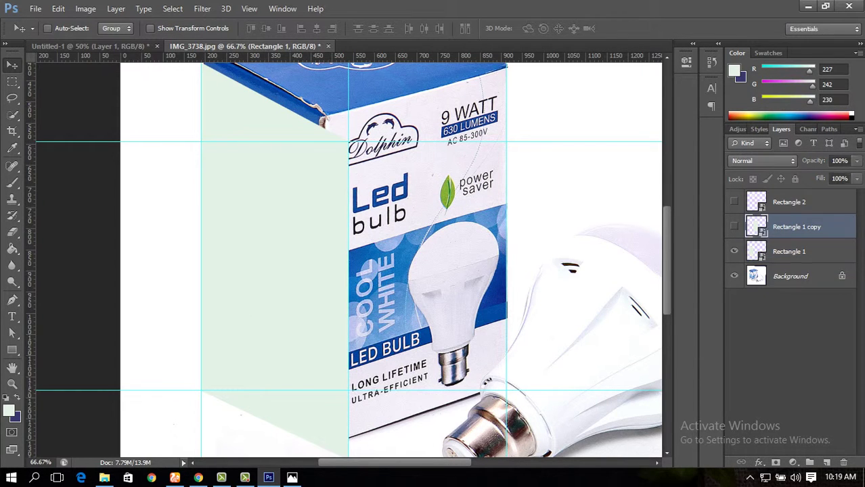
left_click(734, 227)
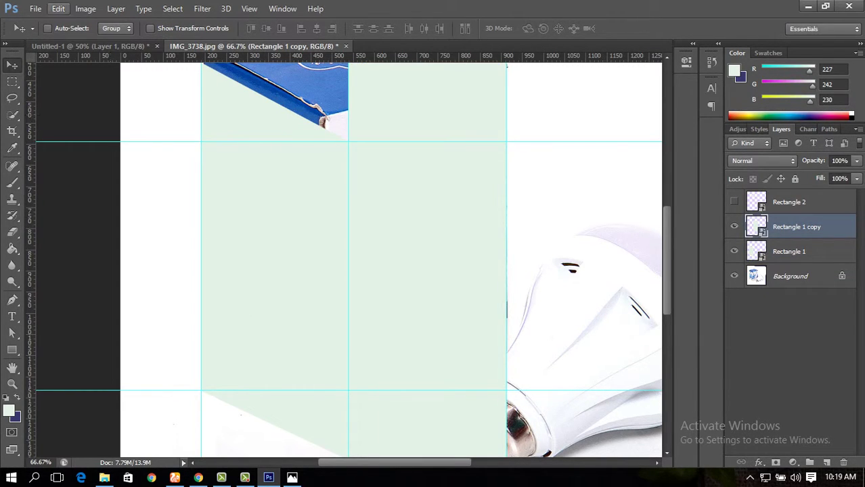
left_click(58, 8)
left_click(108, 238)
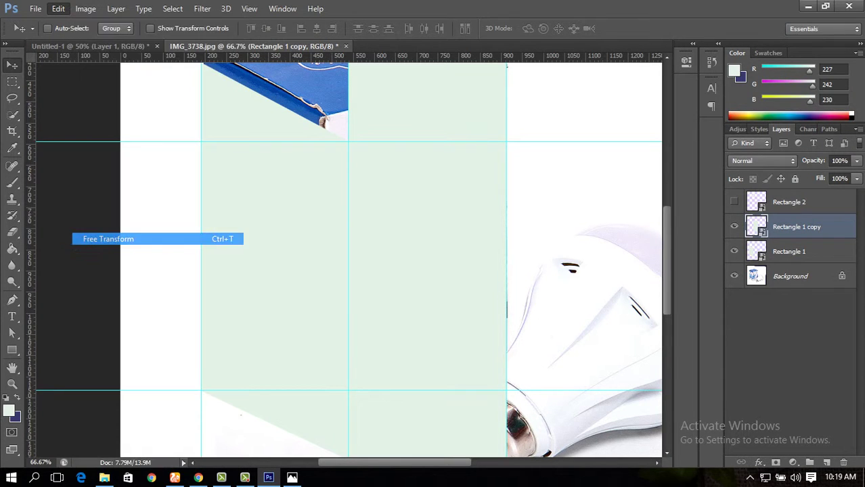
left_click(58, 8)
mouse_move(156, 251)
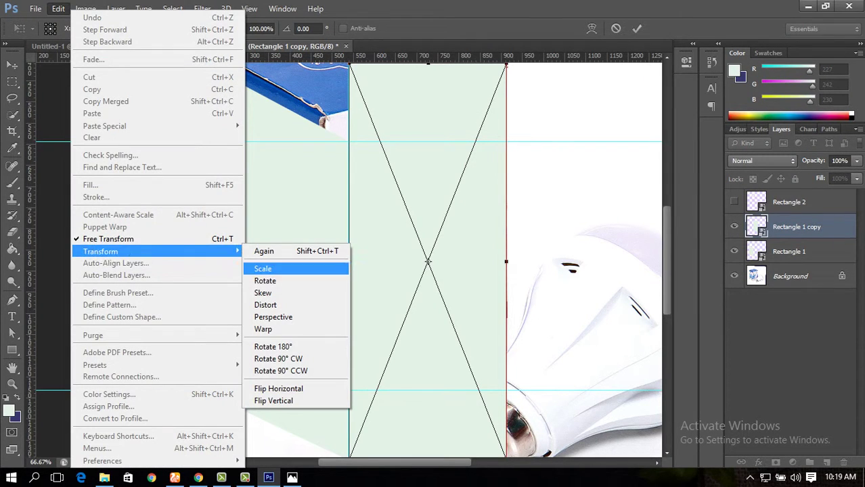
left_click(271, 293)
scroll(348, 255, "up", 2)
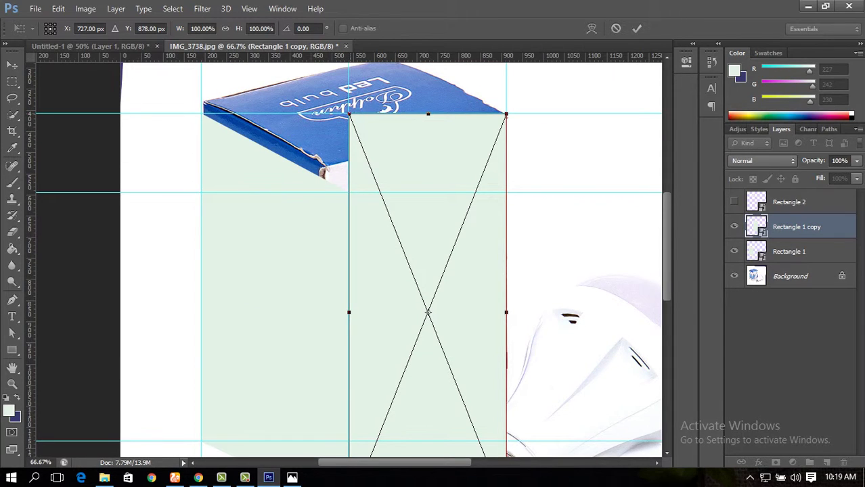
left_click_drag(349, 115, 349, 193)
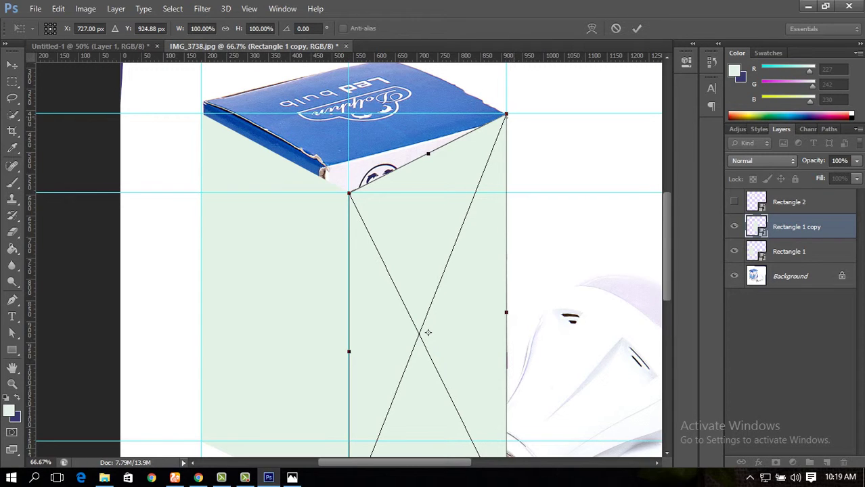
- Raise Rectangle 1 copy's lower-right corner to the horizontal guide just above the bottom one and apply the skew
scroll(447, 251, "down", 6)
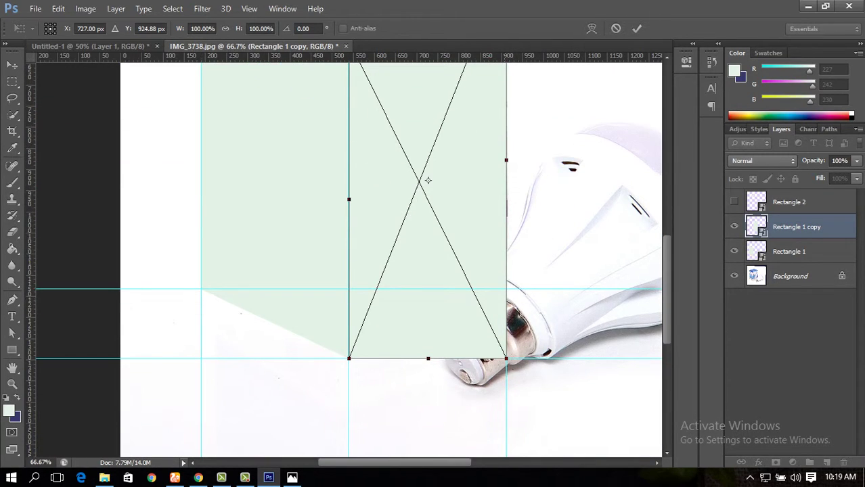
left_click_drag(506, 358, 506, 289)
scroll(506, 288, "up", 2)
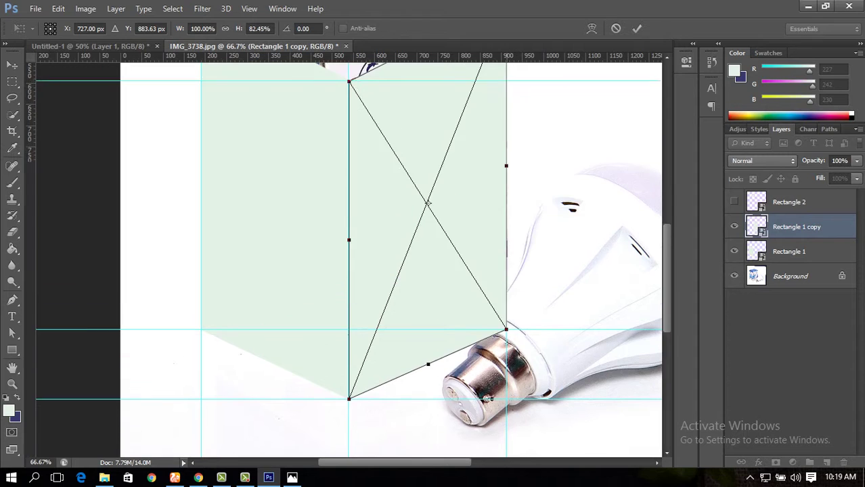
scroll(348, 259, "up", 5)
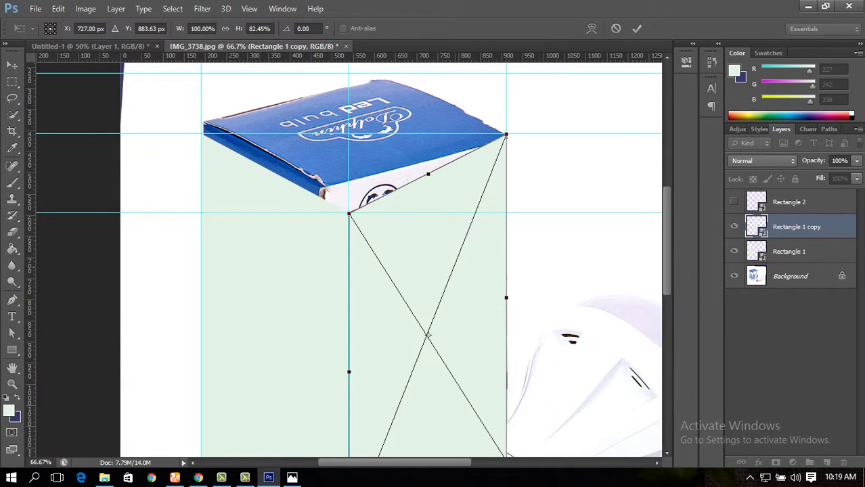
key("v")
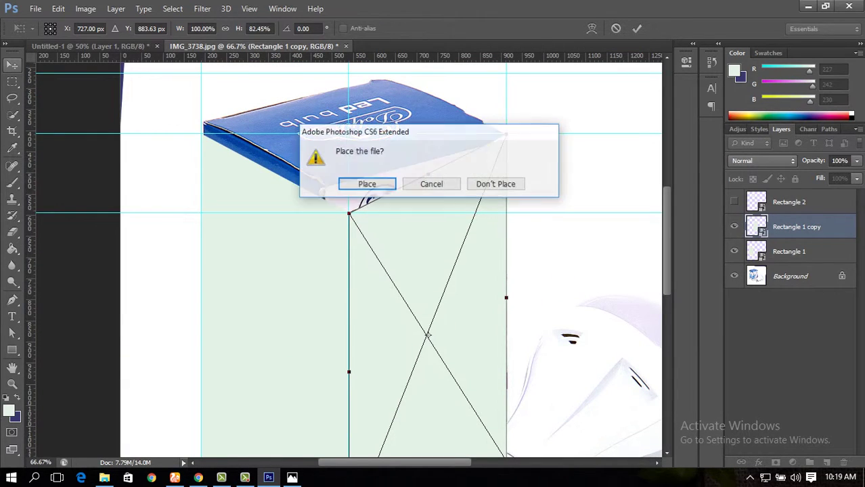
left_click(357, 183)
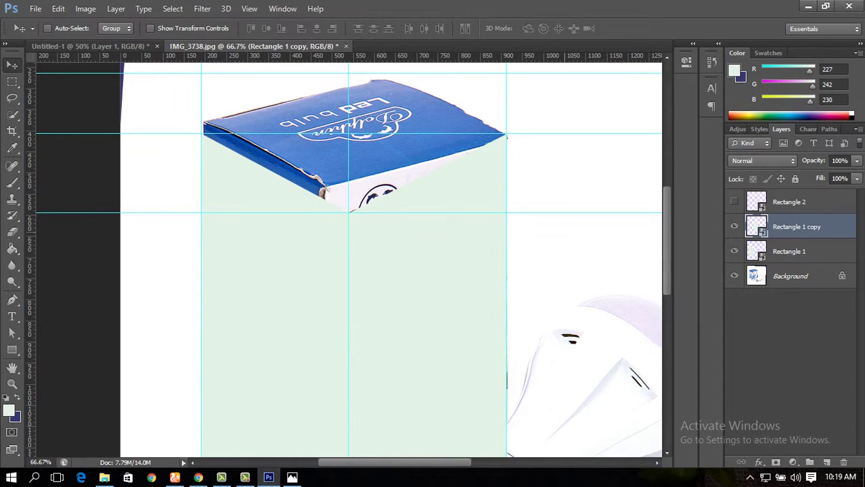
- Show Rectangle 2, start skewing it, and move it down over the box lid to X 507 px, Y 408.5 px
scroll(348, 259, "up", 2)
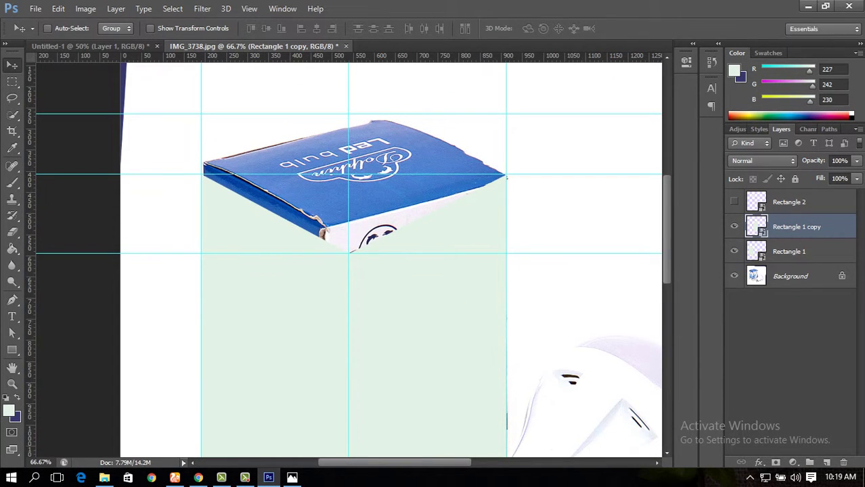
left_click(734, 201)
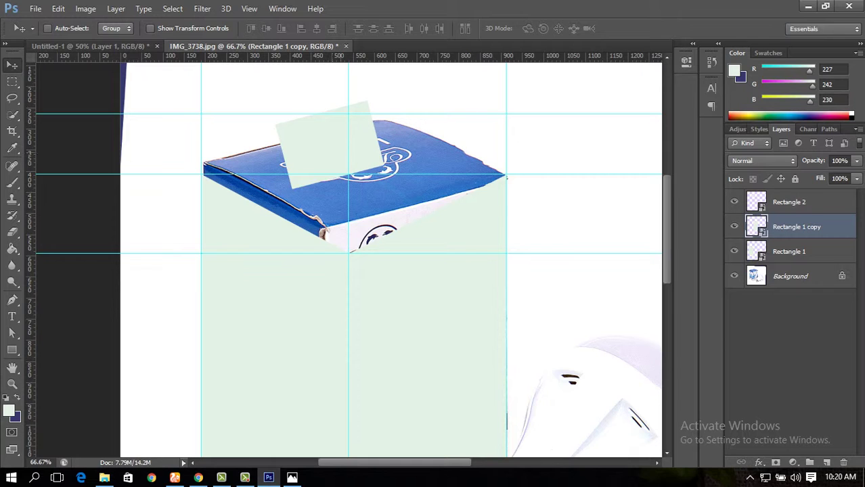
left_click(789, 202)
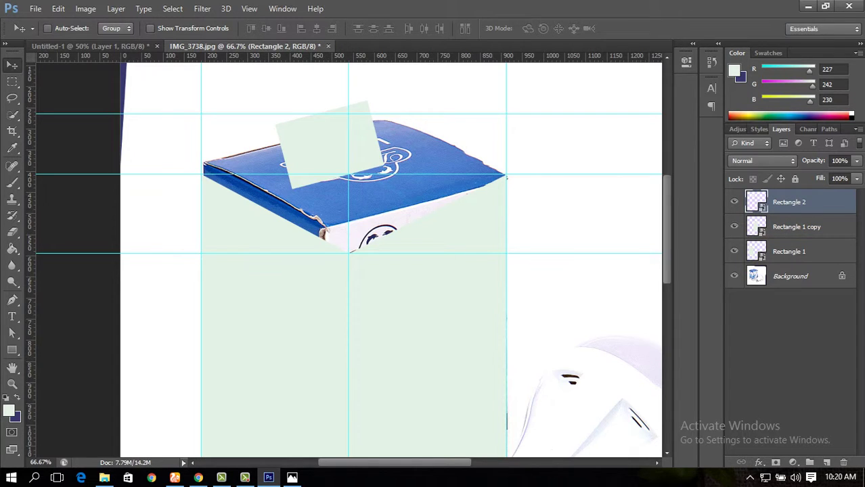
left_click(58, 9)
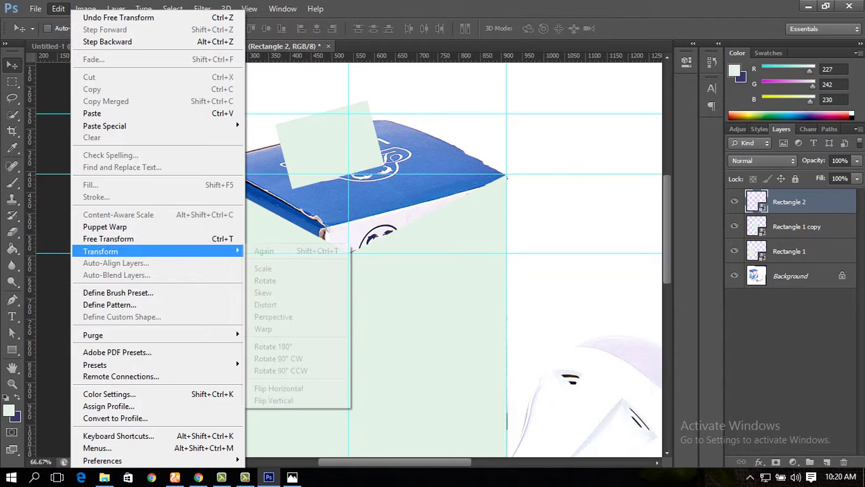
left_click(109, 239)
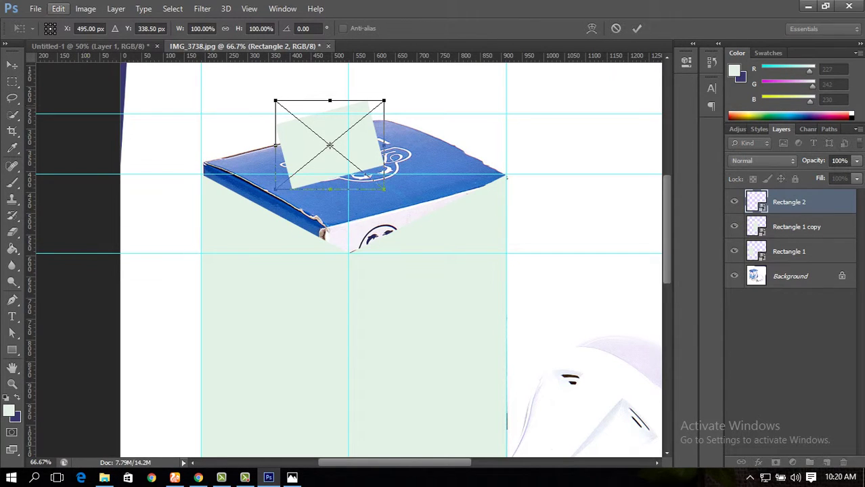
left_click(59, 8)
mouse_move(101, 251)
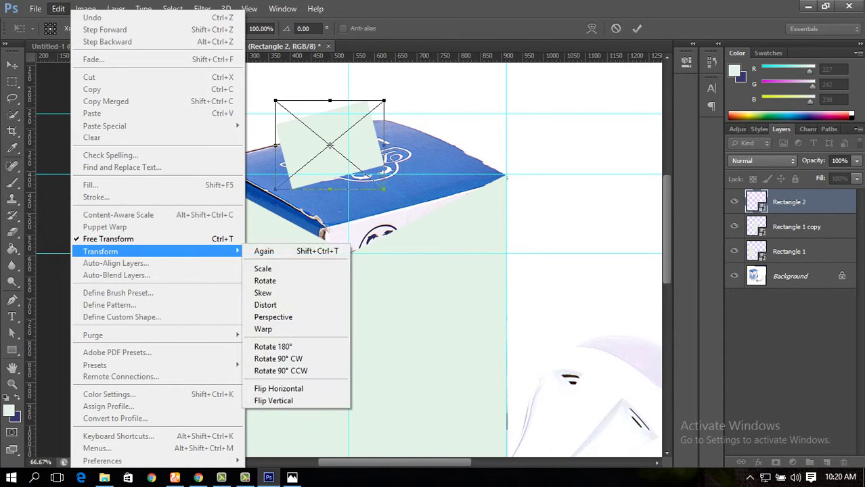
left_click(263, 293)
left_click_drag(330, 144, 334, 174)
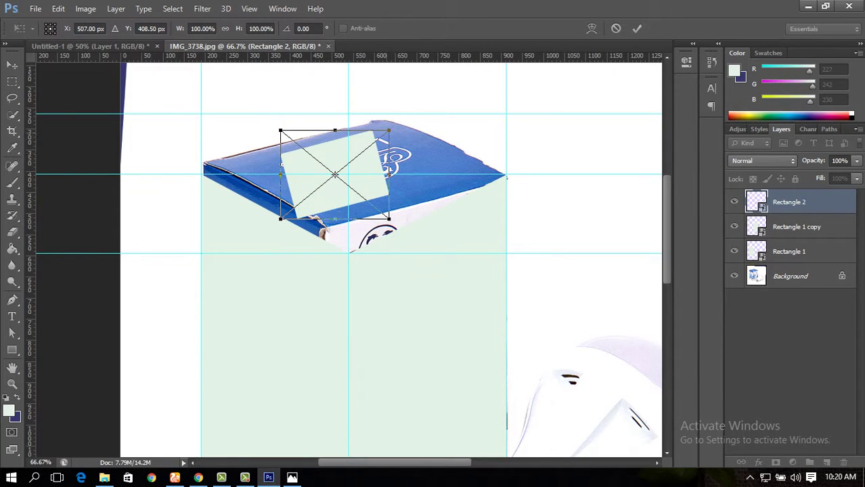
- Try to fit Rectangle 2 over the box lid by skewing its corners, with one at the lid's right-hand corner
left_click_drag(389, 130, 359, 130)
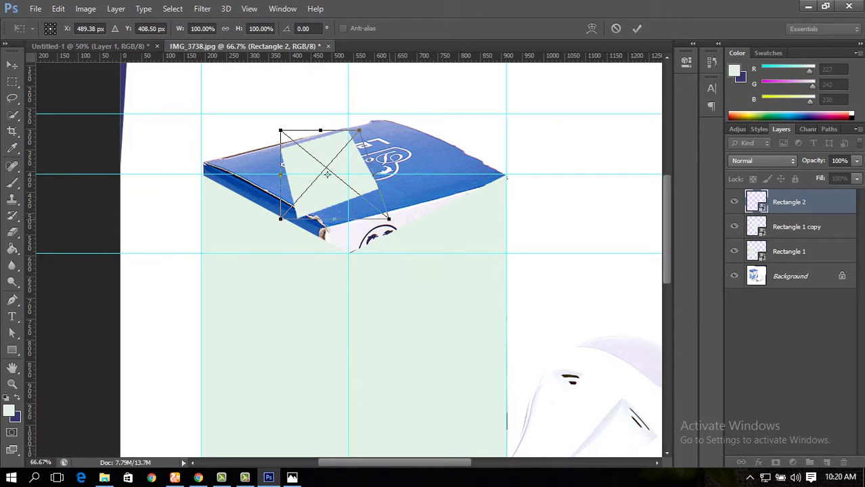
left_click_drag(389, 218, 378, 186)
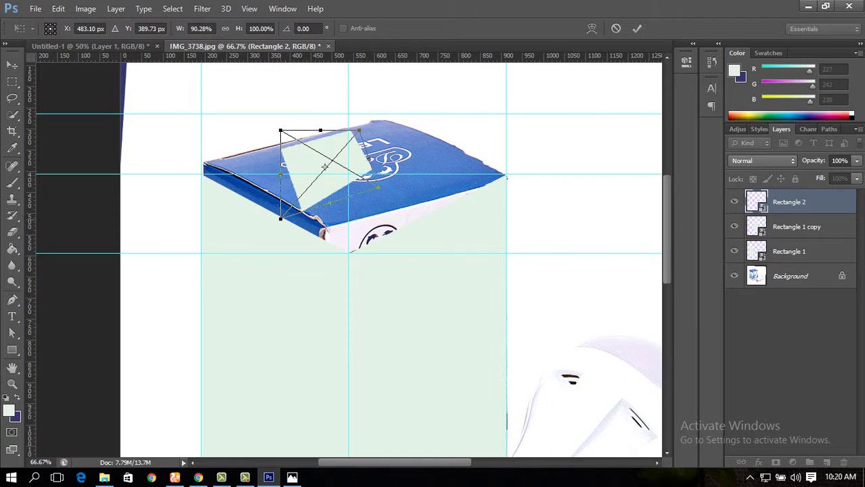
left_click_drag(280, 219, 355, 197)
left_click_drag(280, 130, 200, 131)
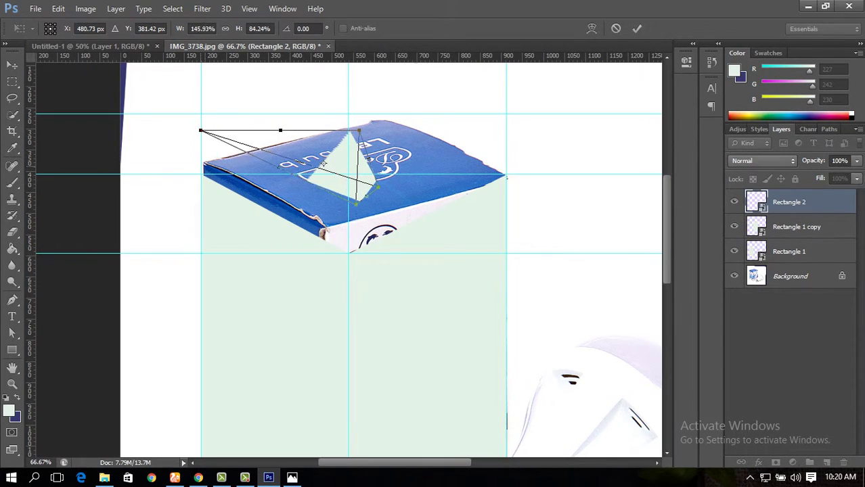
left_click_drag(356, 199, 339, 215)
left_click_drag(319, 166, 327, 156)
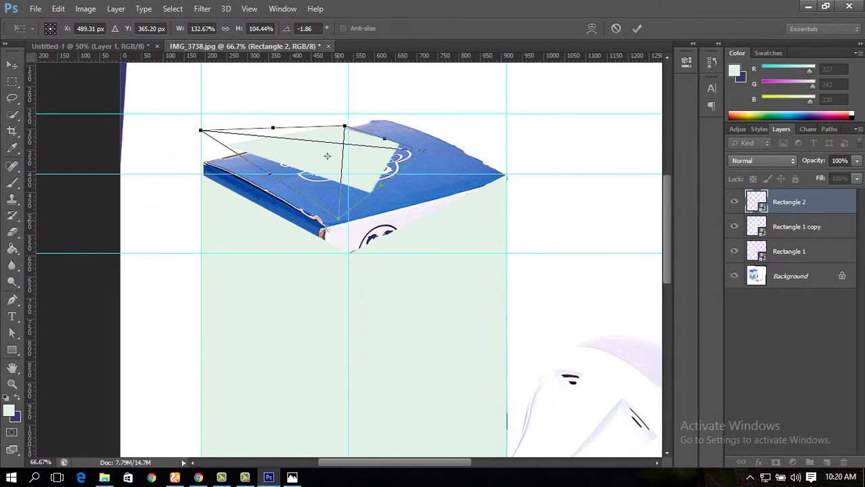
left_click_drag(338, 218, 348, 223)
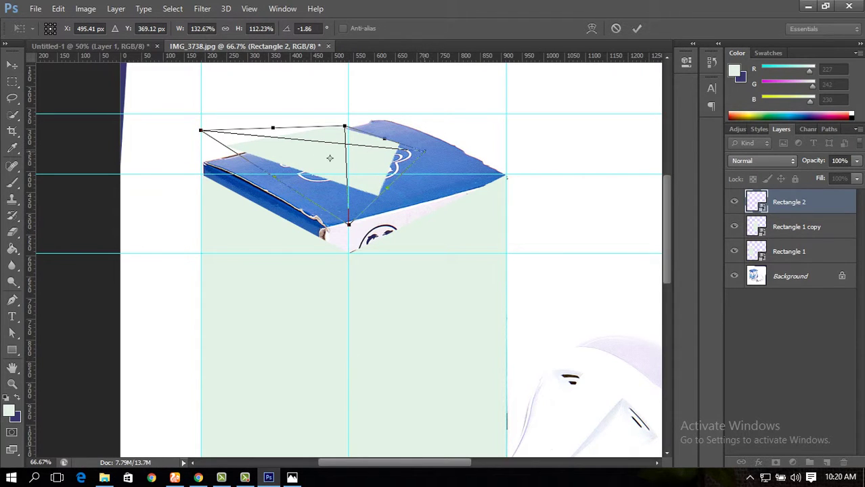
left_click_drag(423, 152, 504, 176)
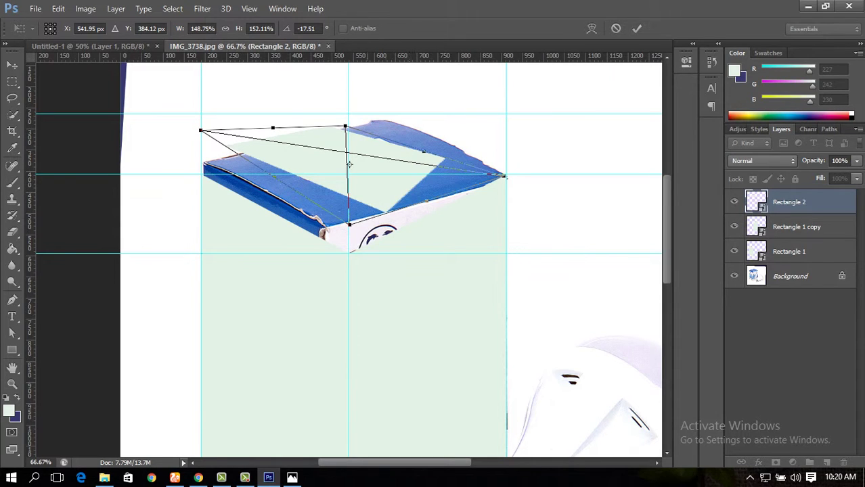
- Try to skew Rectangle 2's front corner to the central guide intersection and its left and back corners to the lid's outline
left_click_drag(349, 224, 349, 253)
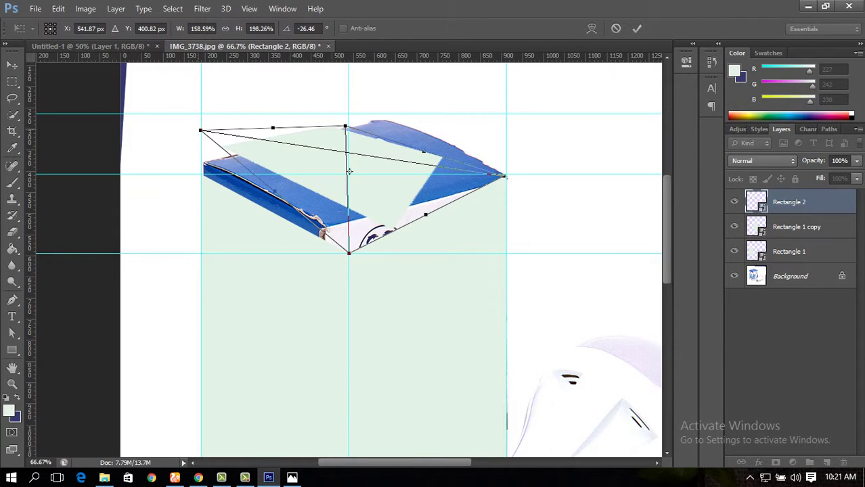
left_click_drag(200, 130, 201, 164)
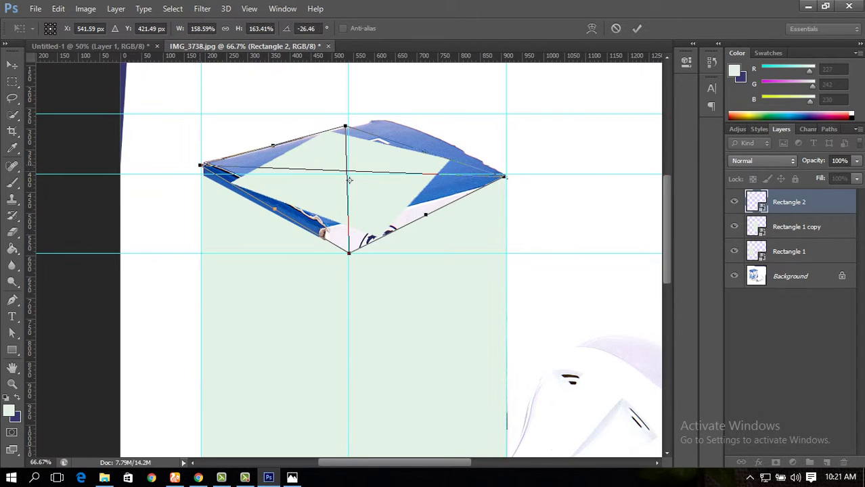
left_click_drag(201, 165, 207, 170)
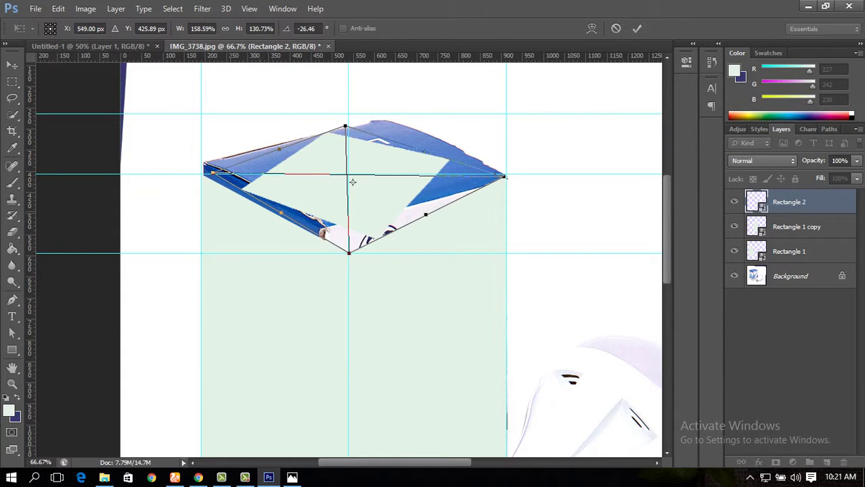
mouse_move(206, 171)
left_mouse_down()
mouse_move(199, 177)
mouse_move(201, 165)
left_mouse_up()
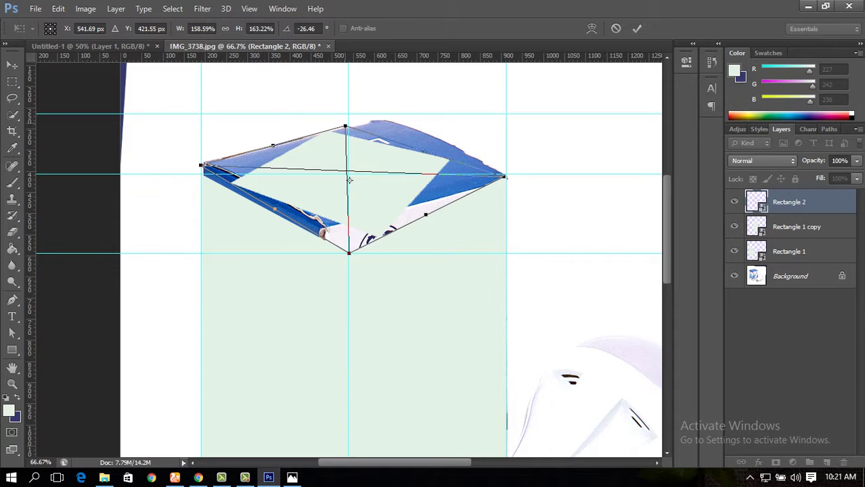
left_click_drag(346, 126, 340, 116)
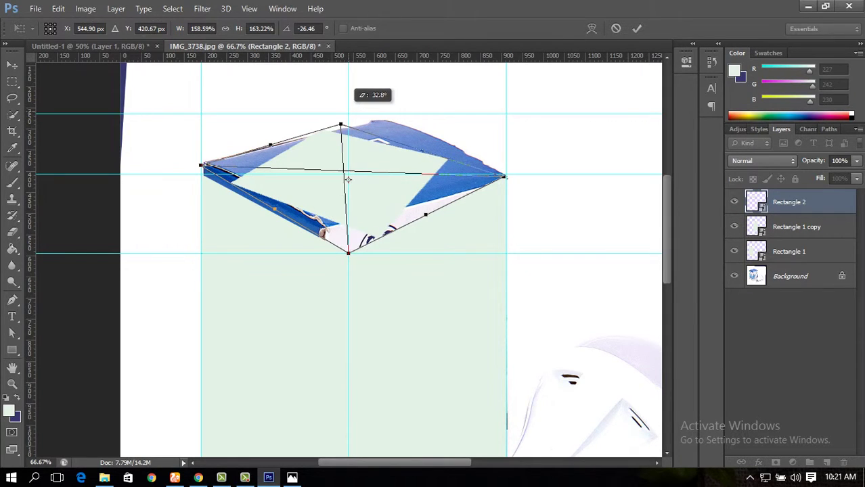
left_click_drag(347, 179, 350, 180)
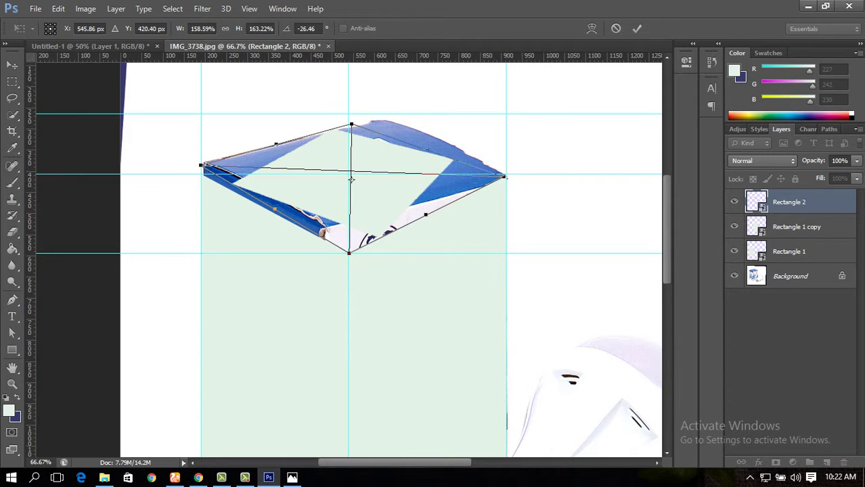
- Apply the skew, delete the old Rectangle 2 and draw a wide replacement rectangle over the box lid
key("Return")
key("Delete")
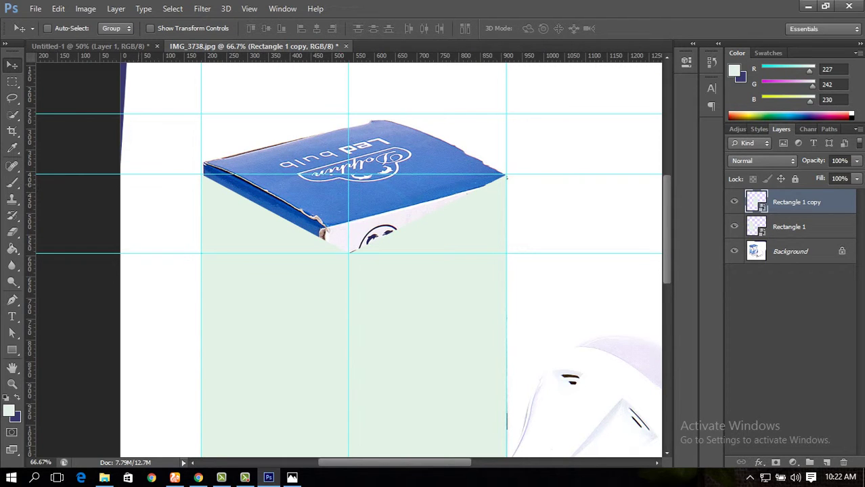
key("u")
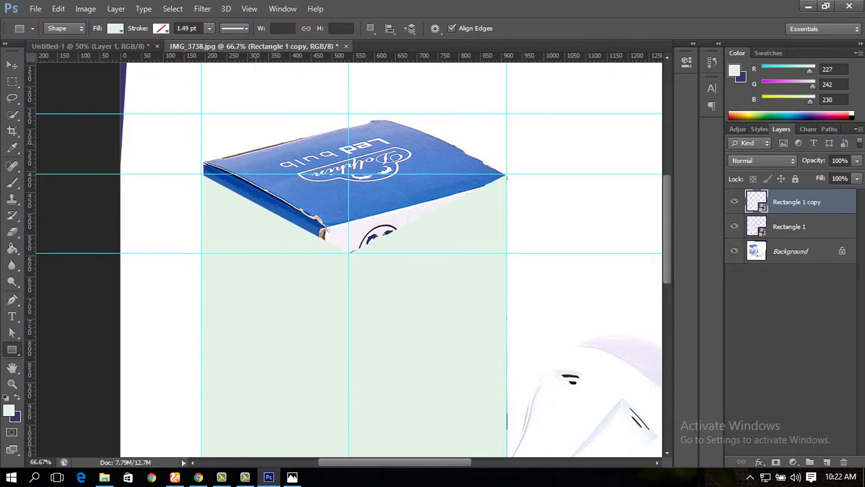
left_click_drag(230, 135, 506, 218)
- Move the new Rectangle 2 so its upper-left corner meets the left vertical and top horizontal guides, and convert it to a smart object
key("v")
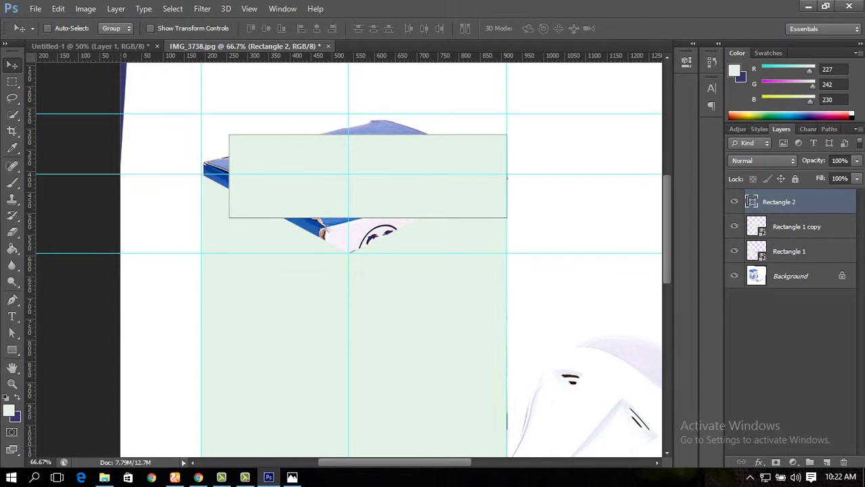
left_click_drag(342, 158, 315, 135)
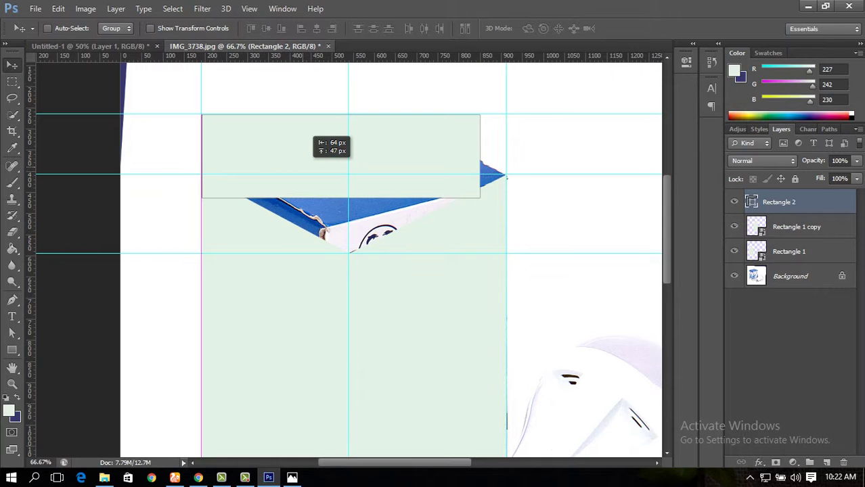
left_click_drag(314, 135, 315, 136)
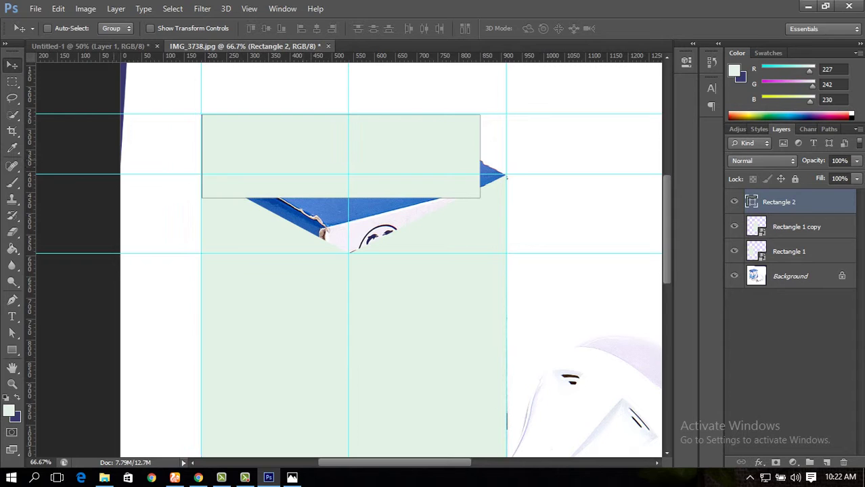
left_click(58, 8)
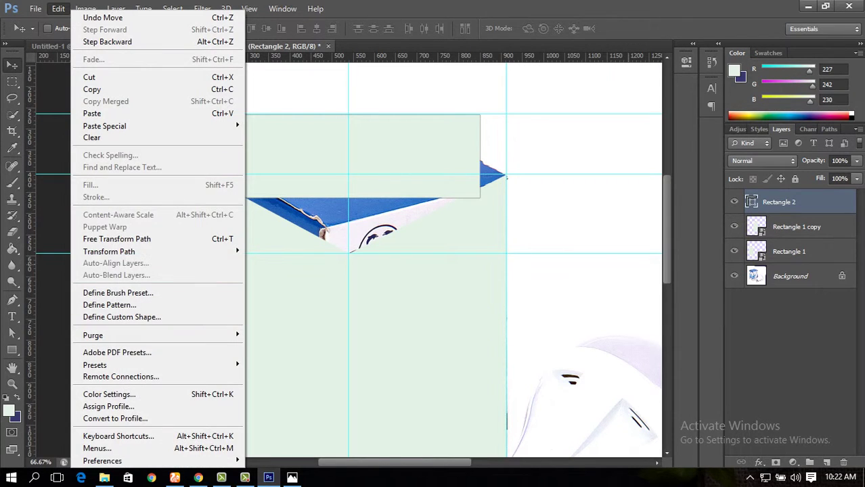
left_click(59, 8)
right_click(779, 202)
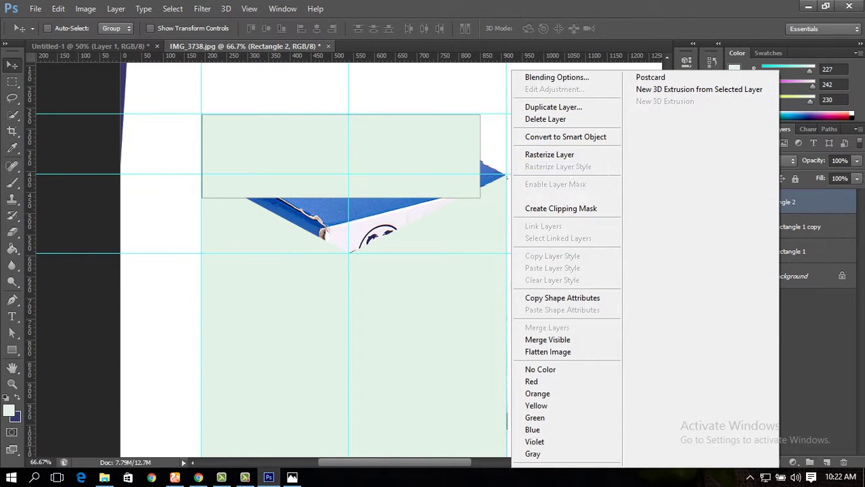
left_click(565, 136)
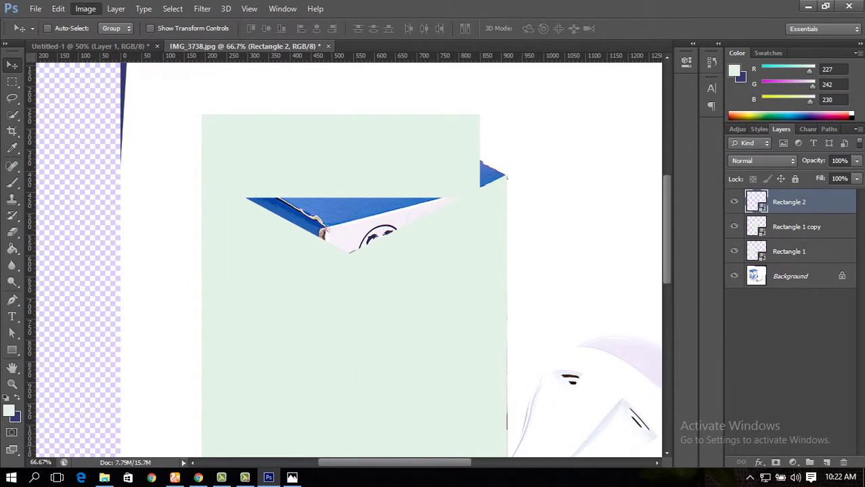
- Skew Rectangle 2 so its left edge spans from the lid's left corner to the central guide intersection and its lower-right corner meets the right one
left_click(58, 8)
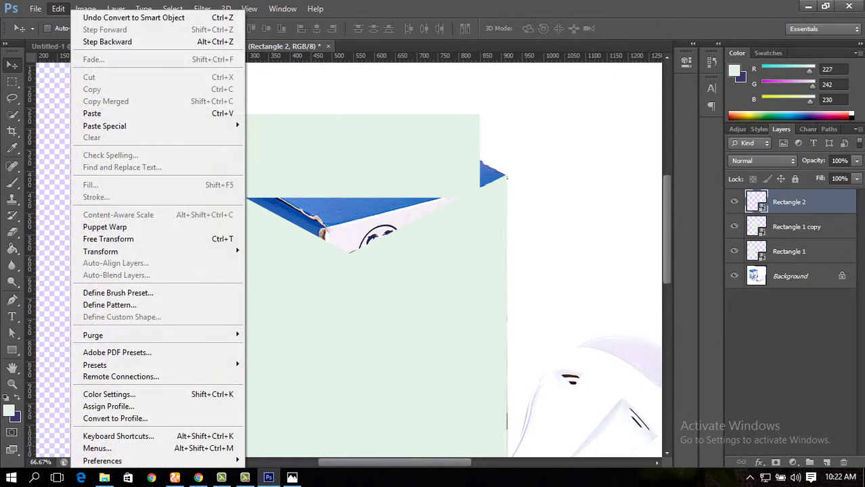
left_click(108, 239)
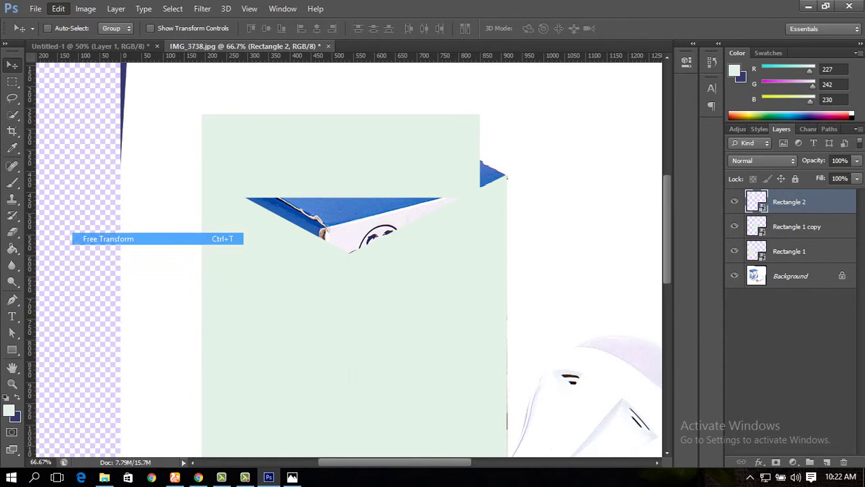
left_click(59, 8)
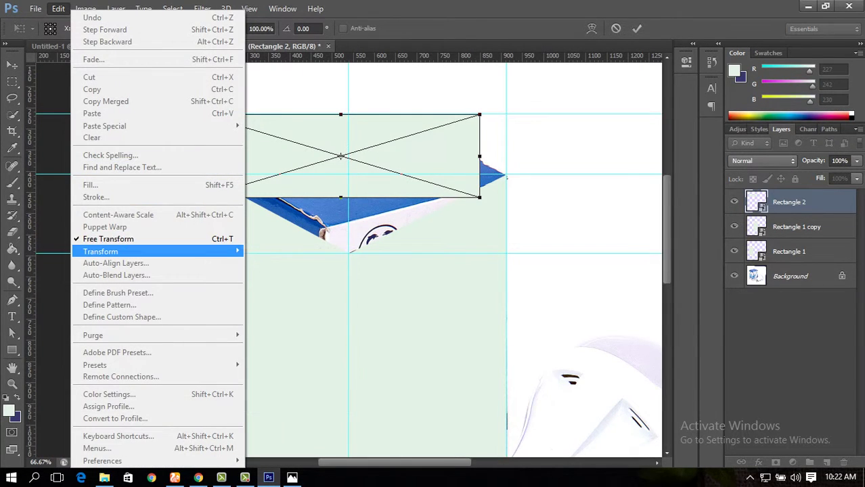
mouse_move(100, 251)
left_click(296, 292)
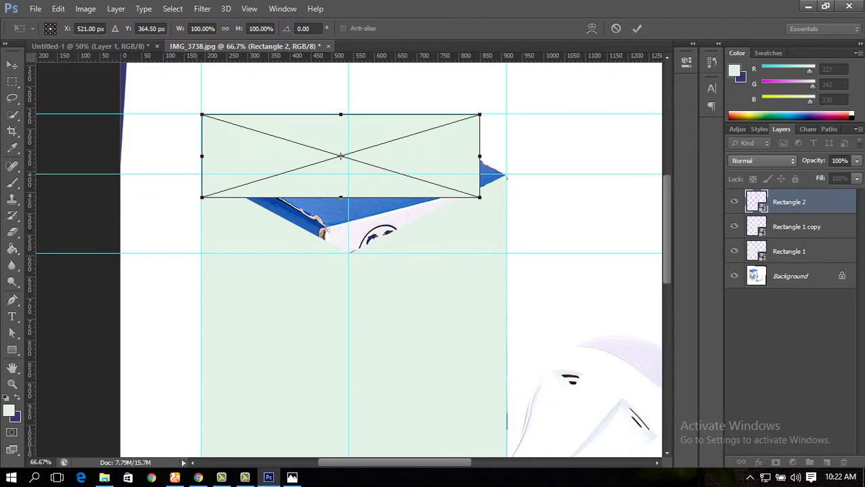
left_click_drag(202, 115, 354, 223)
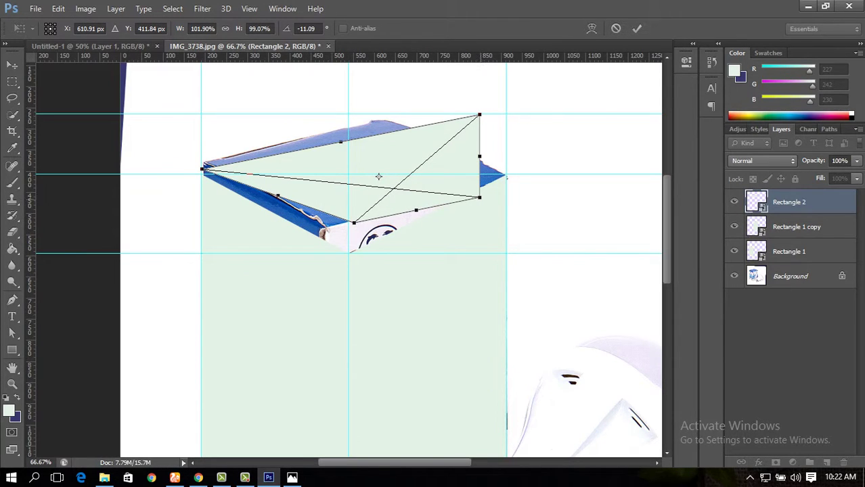
left_click_drag(479, 198, 507, 175)
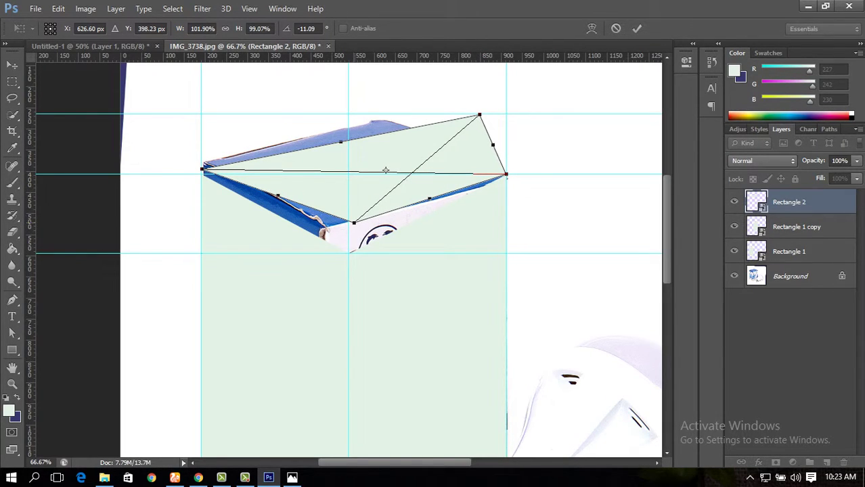
left_click_drag(354, 223, 347, 253)
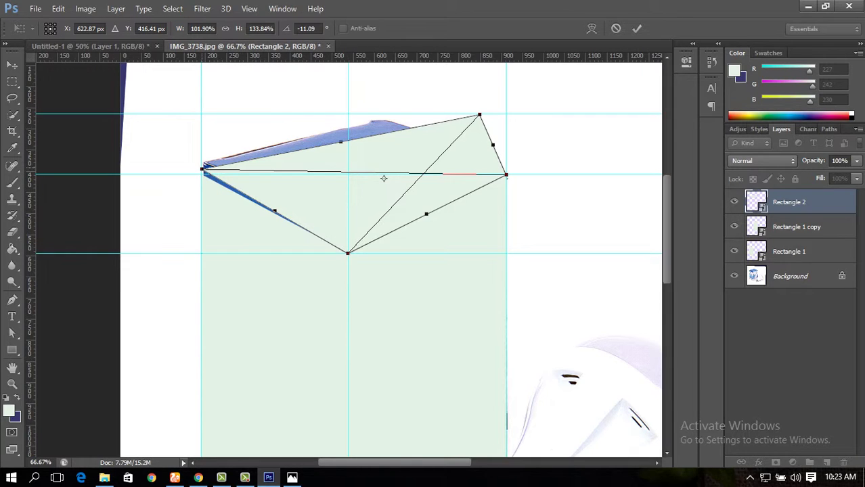
- Align Rectangle 2's left corner with the left guide intersection, bring its remaining corner to the lid's back corner, and apply the skew
left_click_drag(202, 168, 205, 171)
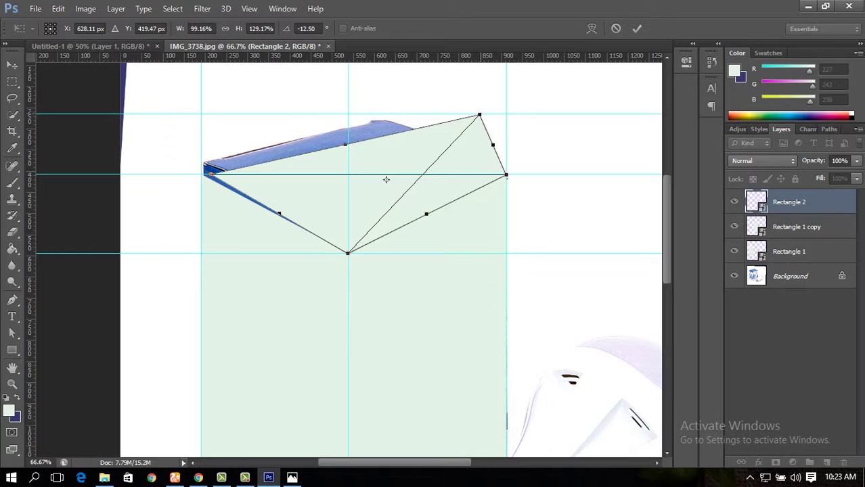
left_click_drag(386, 180, 357, 185)
left_click_drag(204, 183, 201, 182)
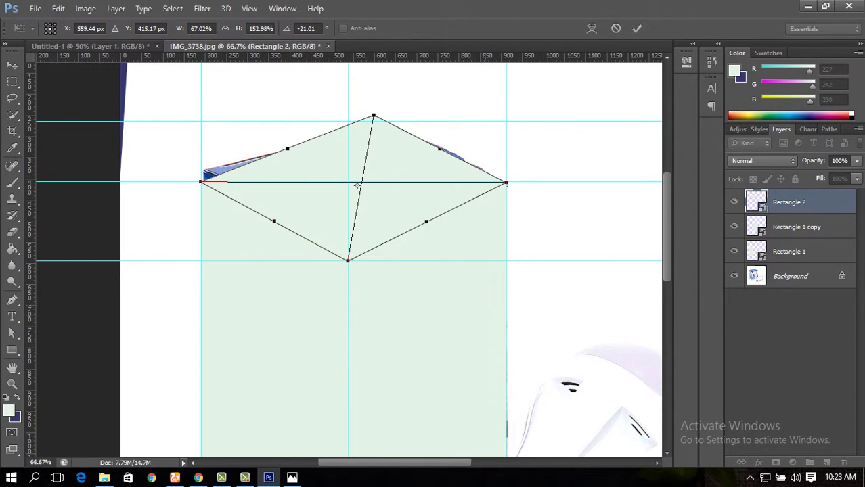
scroll(484, 305, "down", 8)
scroll(513, 306, "up", 7)
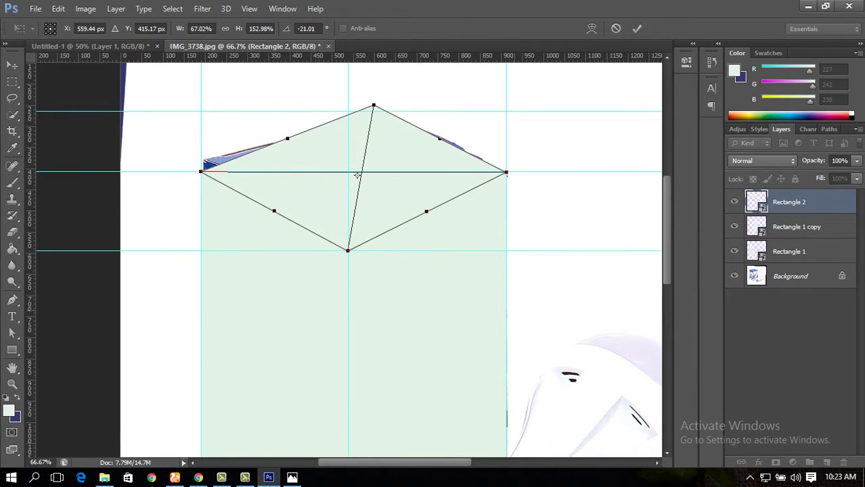
key("Return")
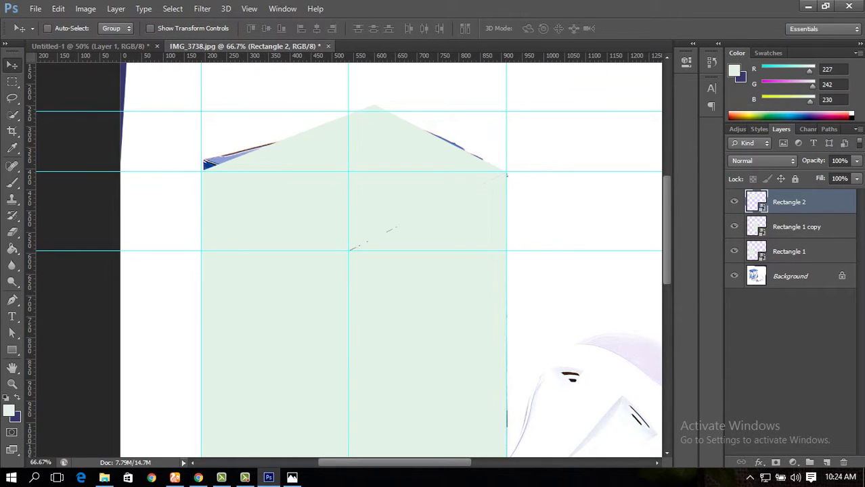
- Toggle the Background layer's visibility off and on, select that layer, and examine the edges and seams of the three faces
left_click(734, 276)
left_click(734, 276)
left_click(791, 276)
scroll(347, 260, "down", 3)
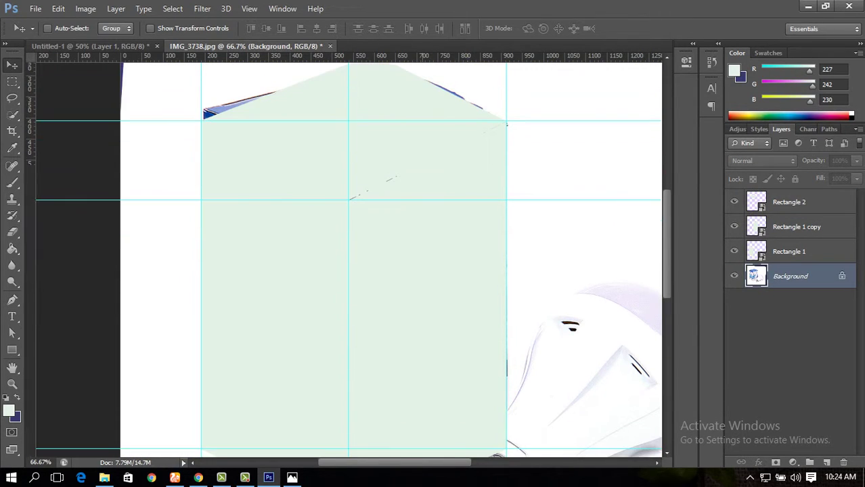
key("z")
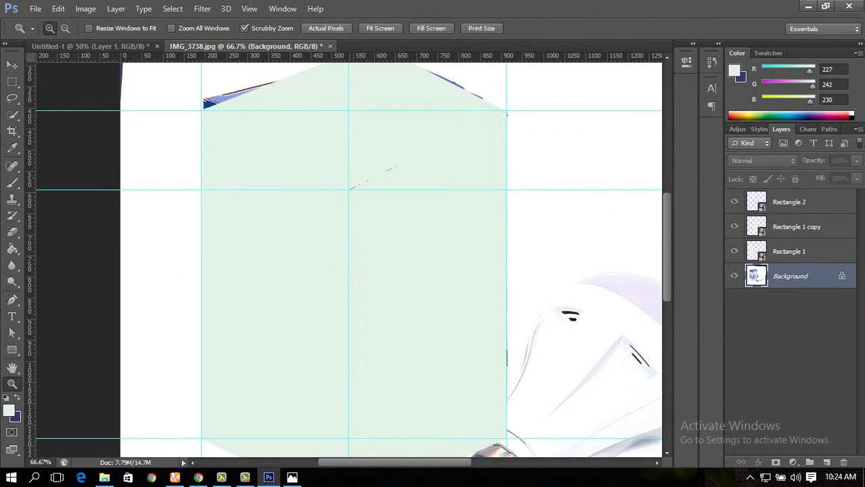
mouse_move(325, 158)
left_mouse_down()
mouse_move(403, 158)
mouse_move(328, 158)
left_mouse_up()
scroll(414, 190, "down", 2)
key("v")
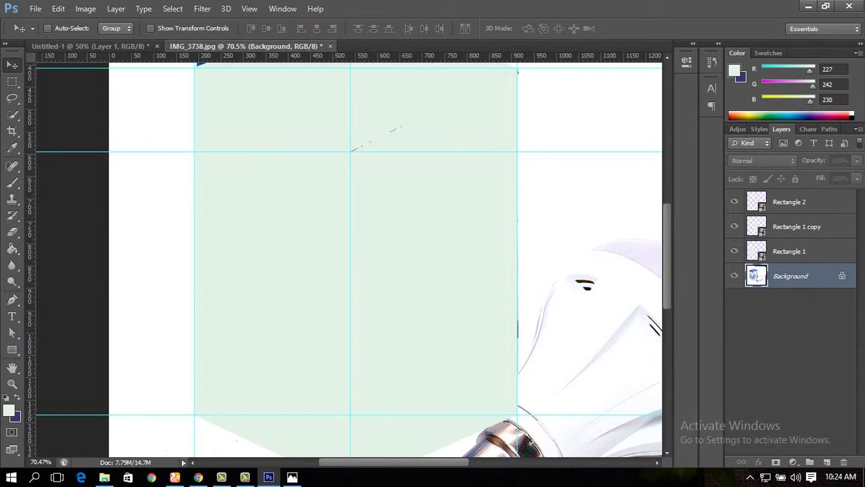
scroll(348, 260, "up", 3)
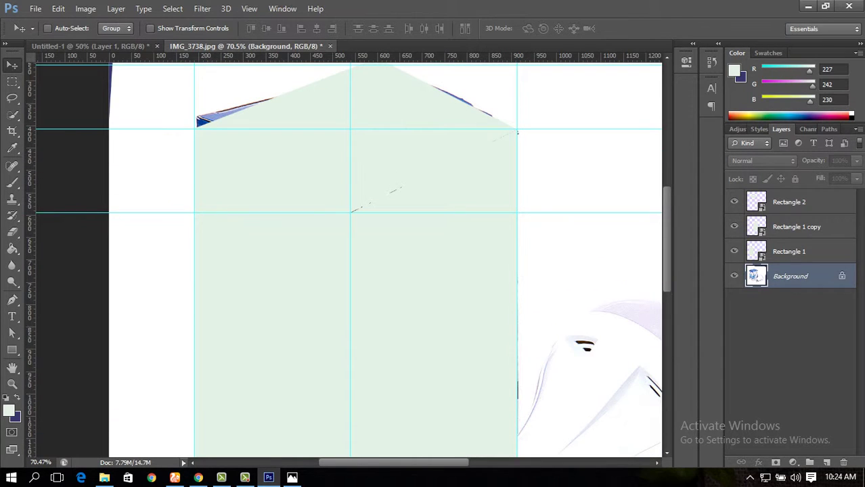
- In the Untitled-1 packaging layout, marquee-select the first panel showing the hand-held bulb, from its top edge to the orange footer, and copy it
left_click(789, 251)
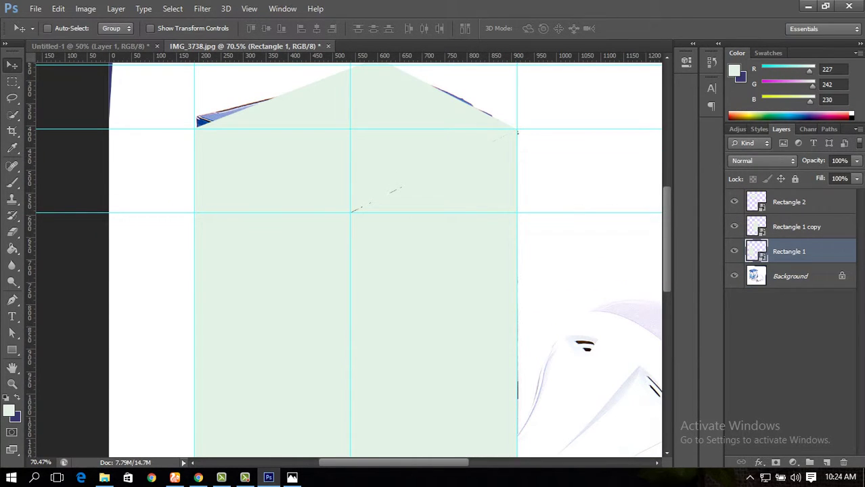
left_click(89, 46)
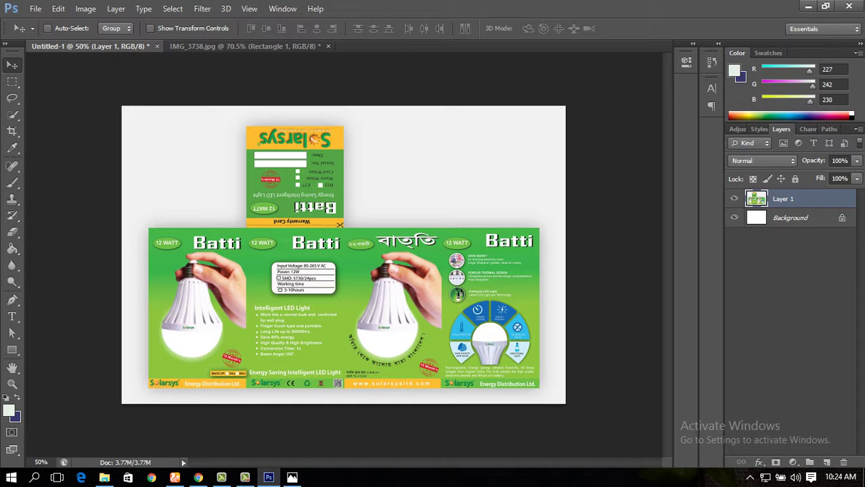
left_click(12, 82)
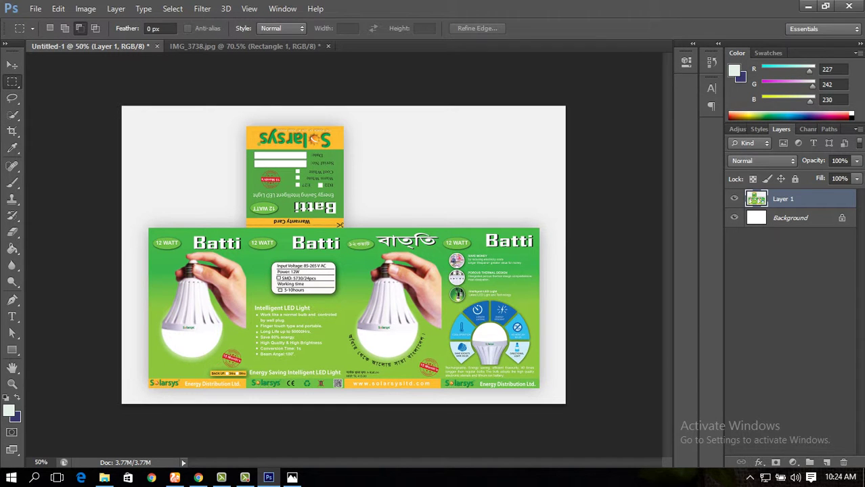
key("z")
left_click_drag(187, 247, 358, 160)
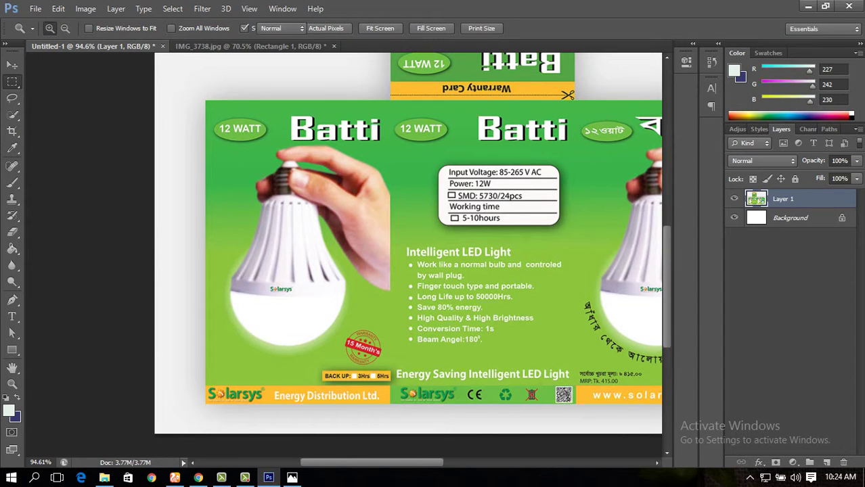
key("m")
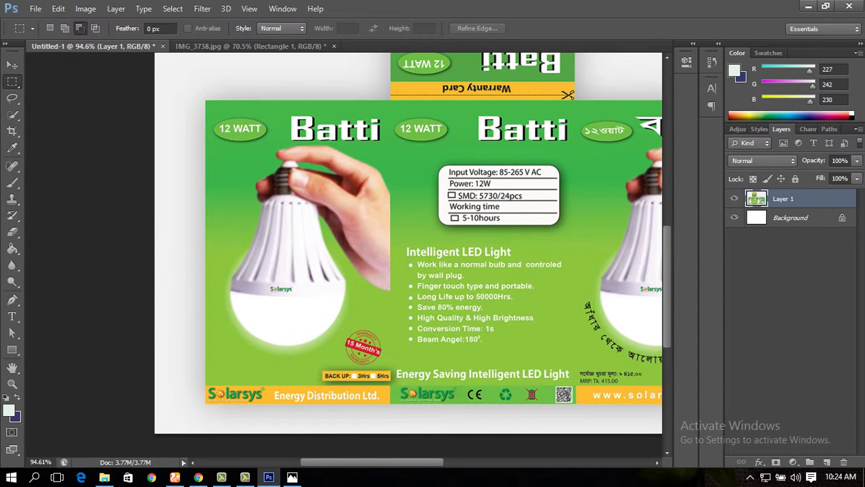
left_click_drag(206, 101, 389, 404)
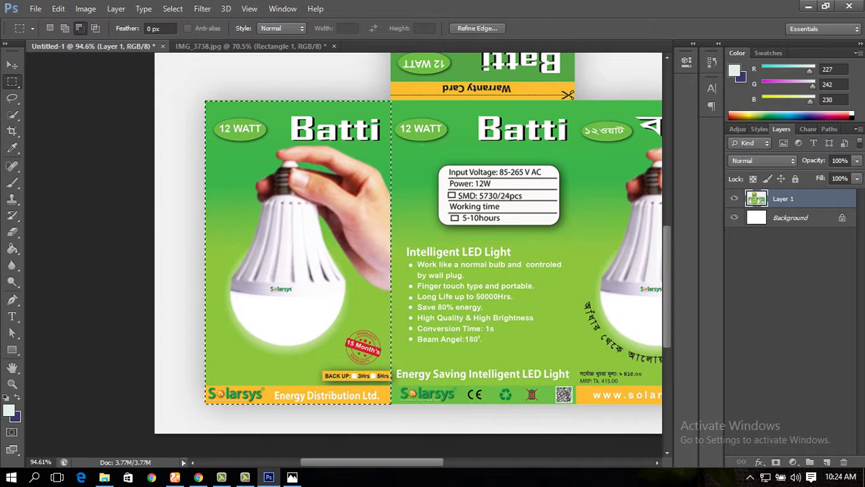
left_click(58, 9)
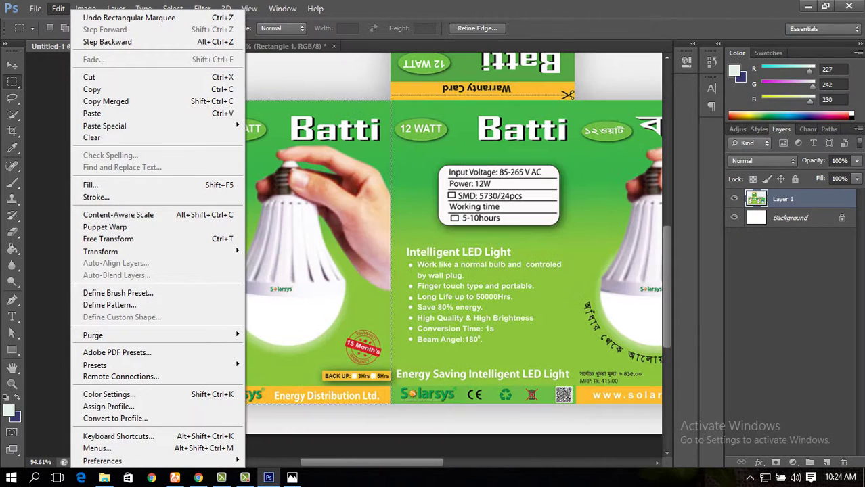
key("c")
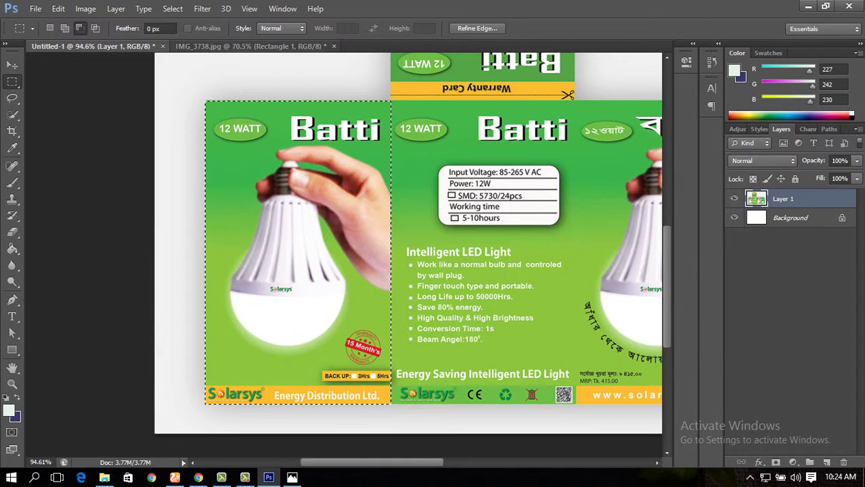
- Return to IMG_3738.jpg, open the contents of the Rectangle 1 smart object, and paste the copied bulb panel into it
key("ctrl+Tab")
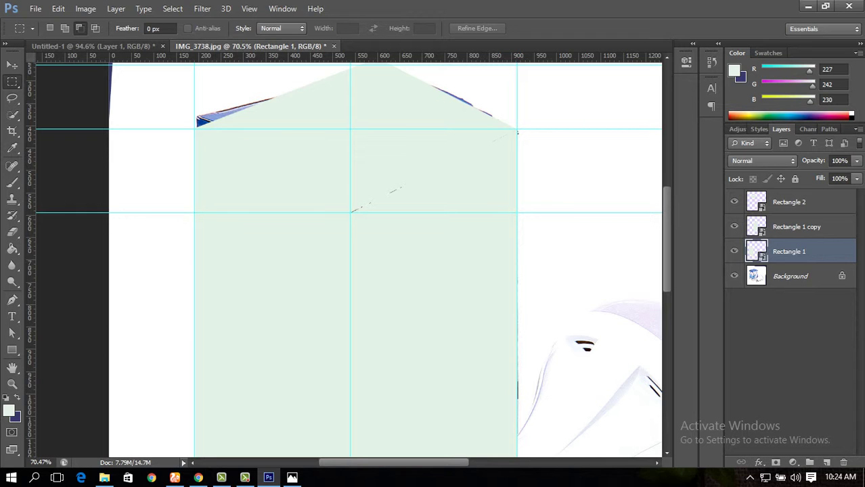
double_click(756, 251)
key("Return")
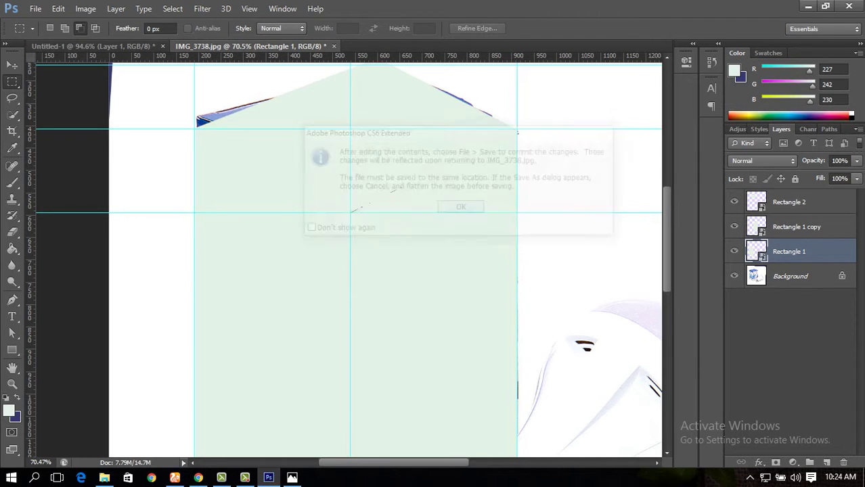
key("ctrl+v")
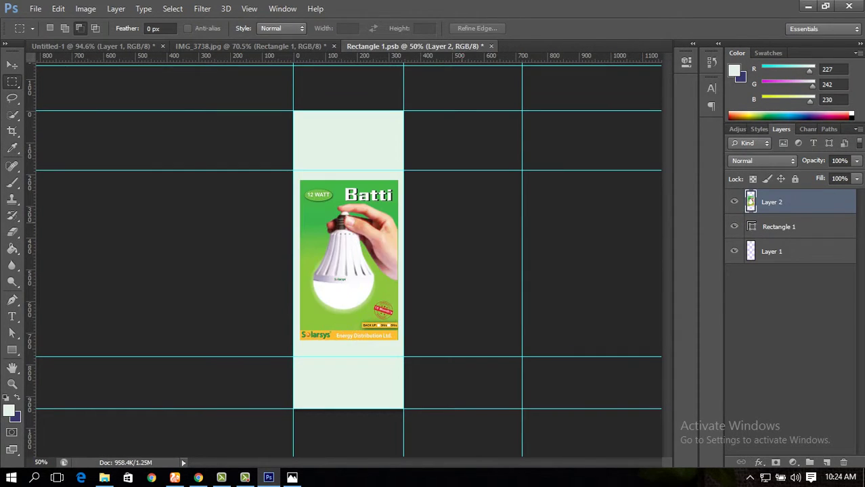
- Free-transform the pasted bulb panel from the canvas's upper-left corner to fill the whole canvas, about 112% wide and 186% high
key("ctrl+t")
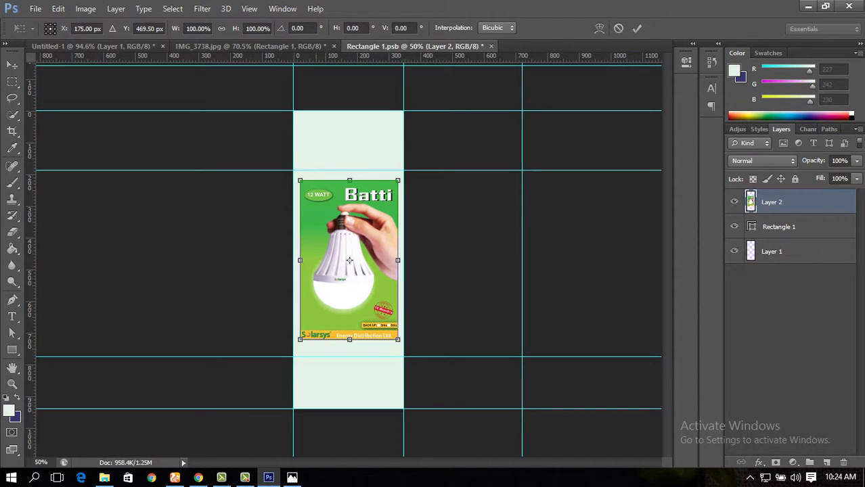
left_click_drag(352, 257, 345, 187)
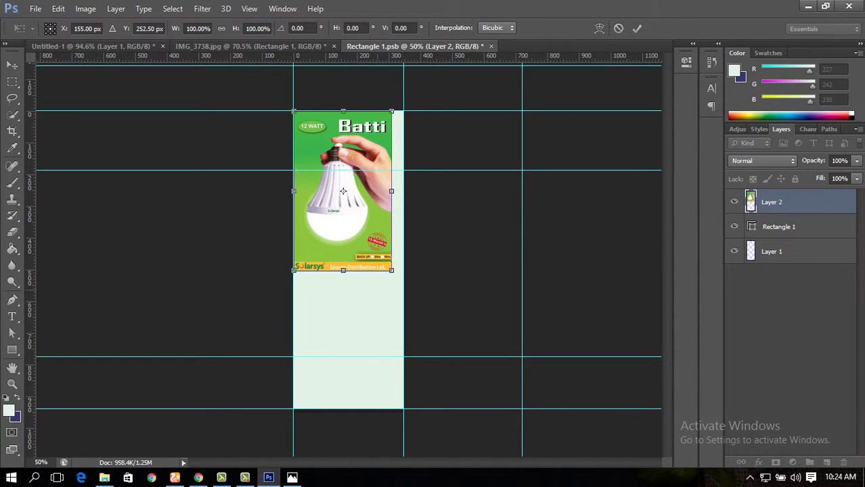
left_click_drag(391, 270, 395, 295)
left_click_drag(400, 349, 400, 409)
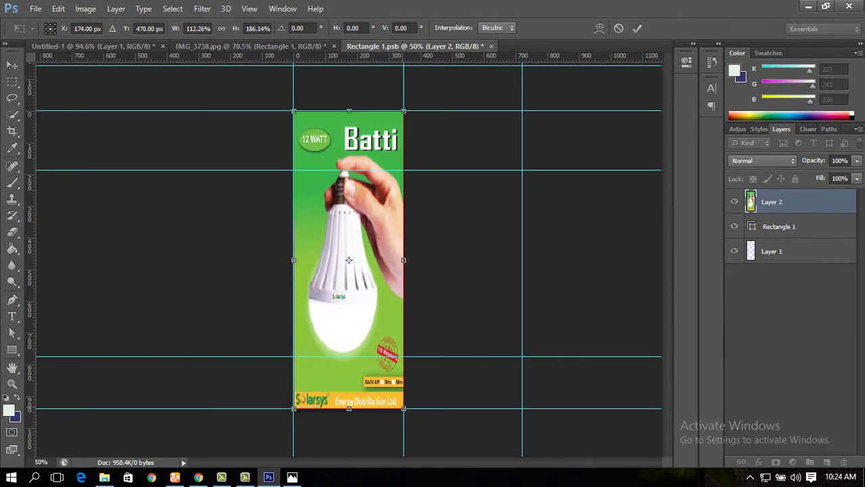
key("Return")
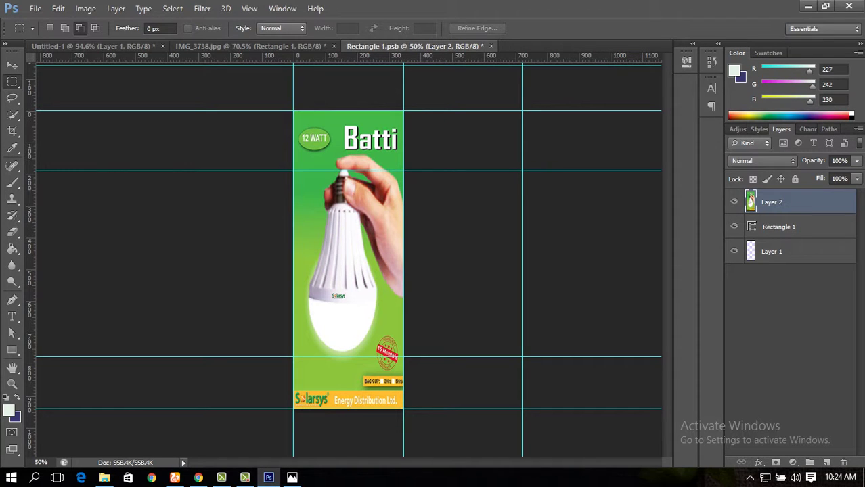
- Delete the Rectangle 1 shape layer and the empty Layer 1 beneath the pasted artwork
left_click(799, 227)
left_click(799, 251, "shift")
left_click_drag(798, 251, 843, 463)
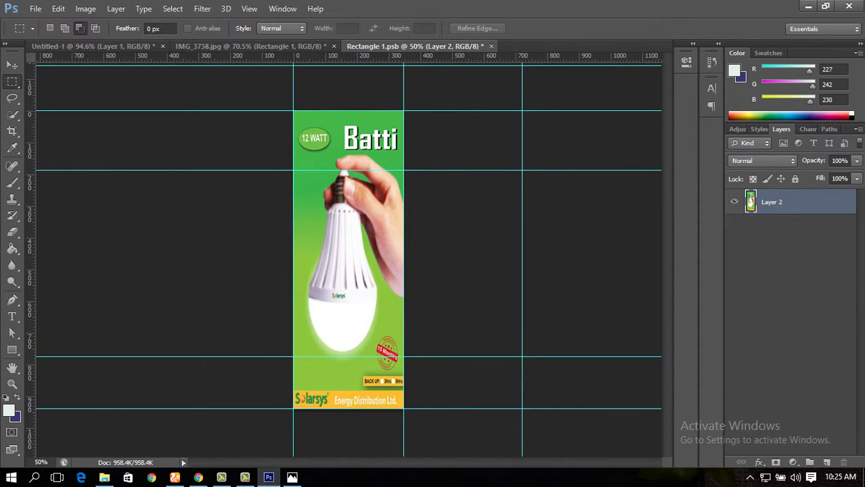
- Save and close the Rectangle 1 smart object contents, and check the artwork on the box's left face from lid to base
left_click(35, 8)
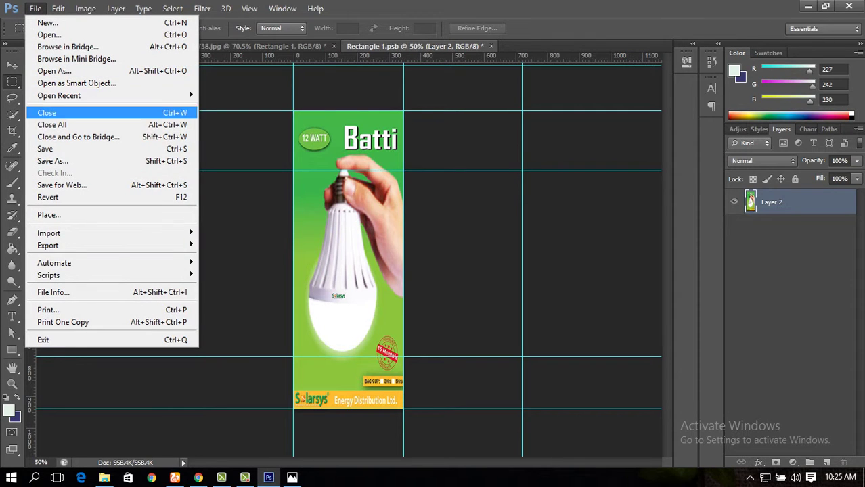
left_click(45, 149)
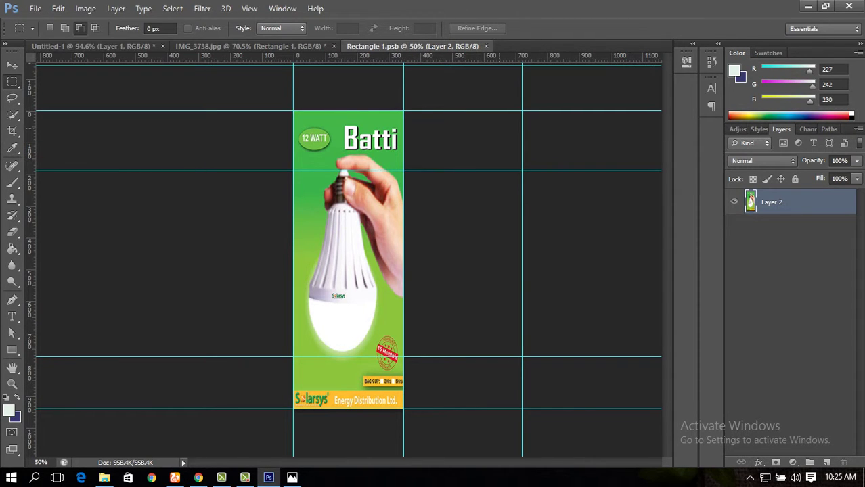
left_click(486, 46)
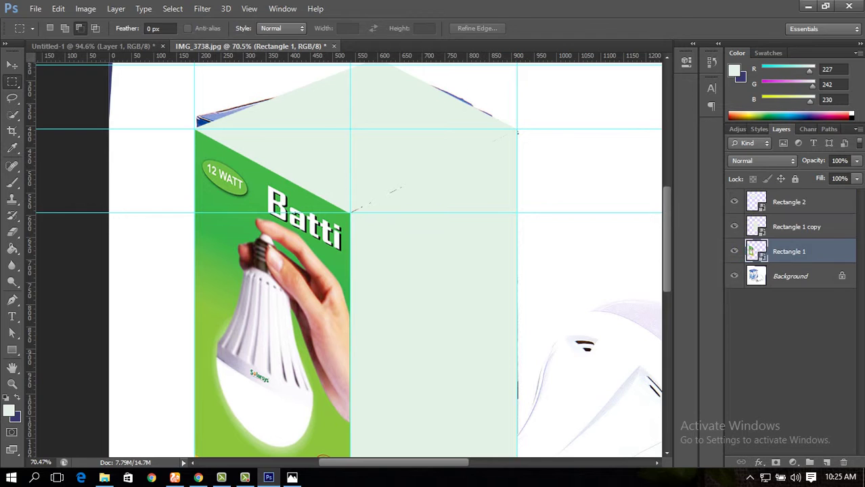
scroll(498, 436, "down", 3)
scroll(497, 436, "down", 3)
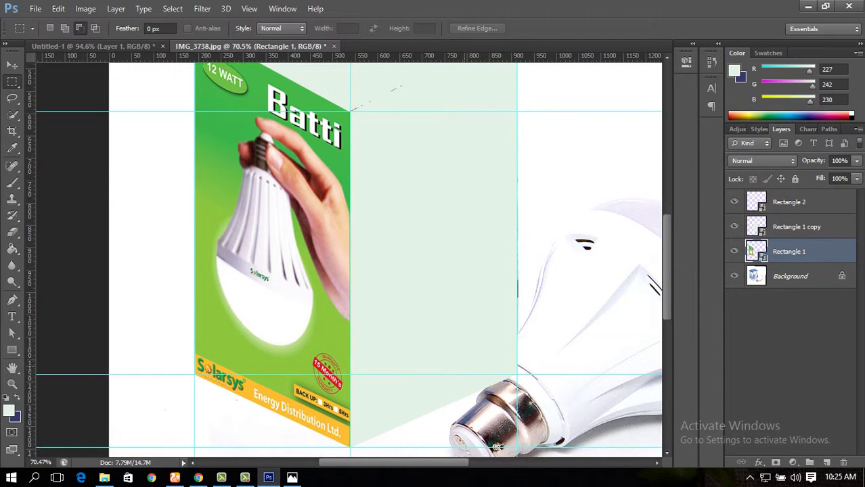
scroll(497, 437, "up", 9)
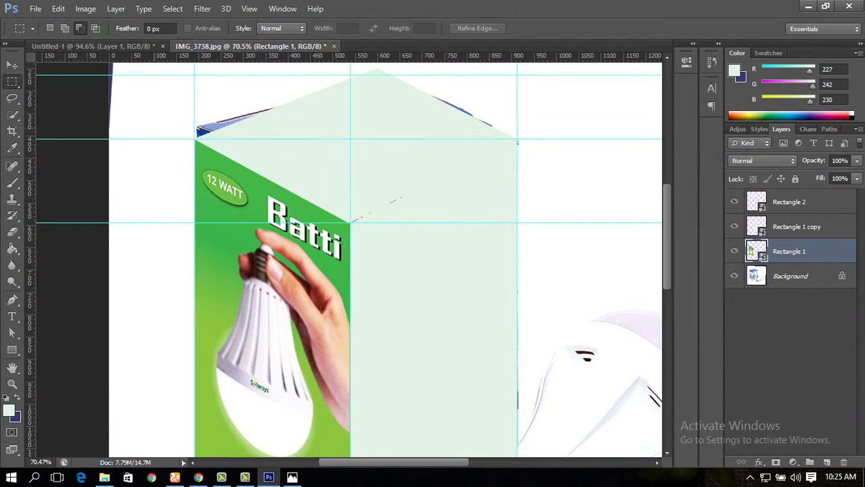
- Go back to the Untitled-1 layout and clear the selection around the first bulb panel
left_click(95, 46)
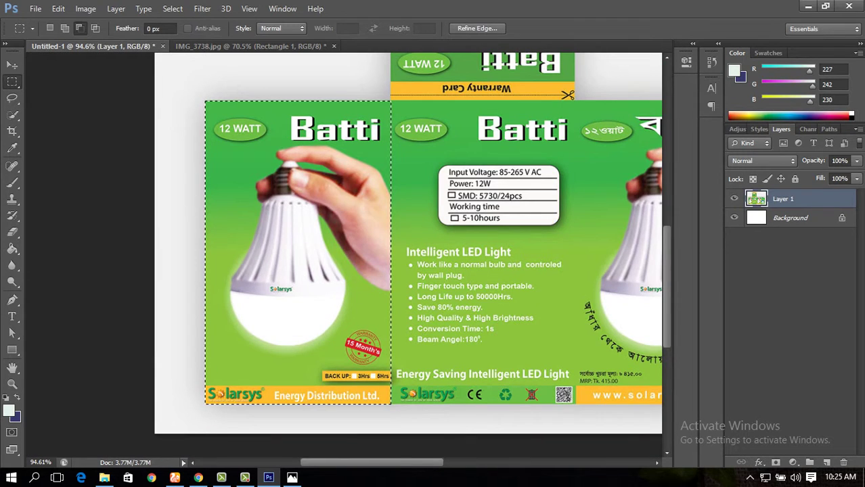
scroll(408, 254, "up", 3)
scroll(408, 255, "right", 3)
scroll(369, 254, "right", 2)
scroll(369, 254, "down", 1)
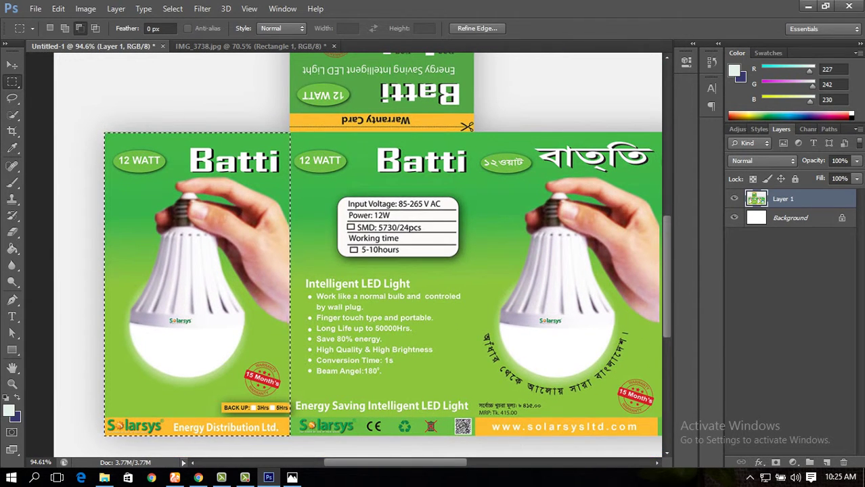
left_click_drag(289, 132, 353, 331)
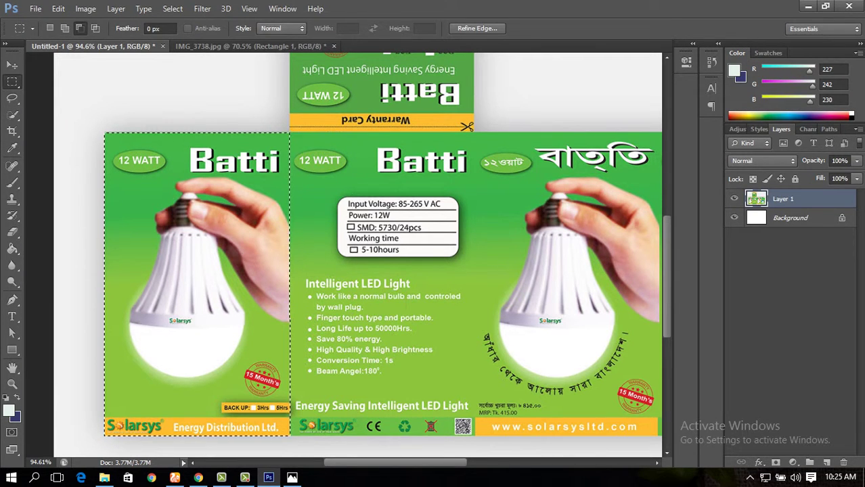
key("ctrl+d")
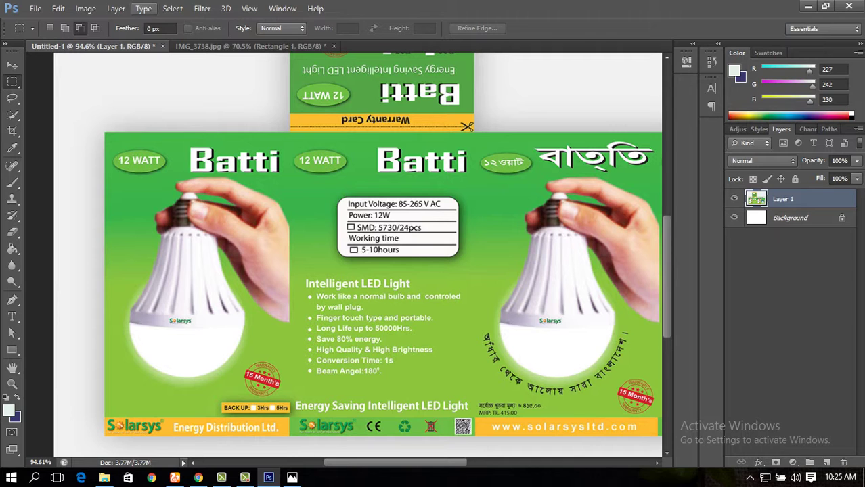
left_click(173, 9)
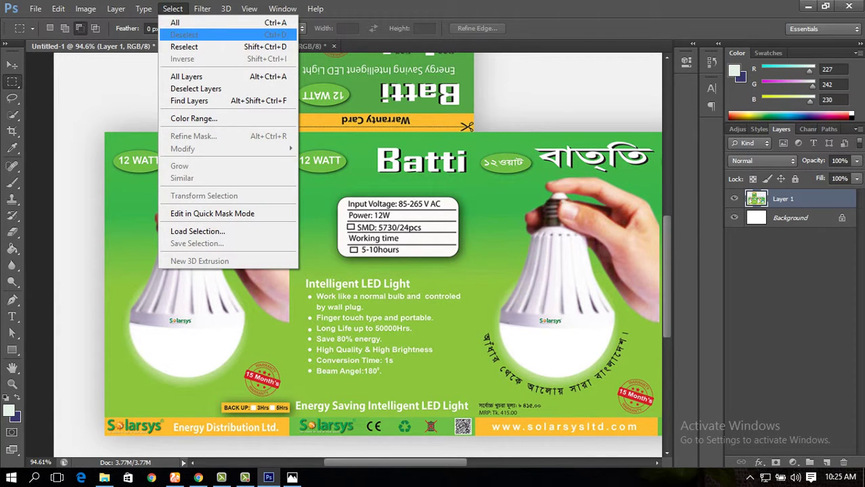
left_click(175, 23)
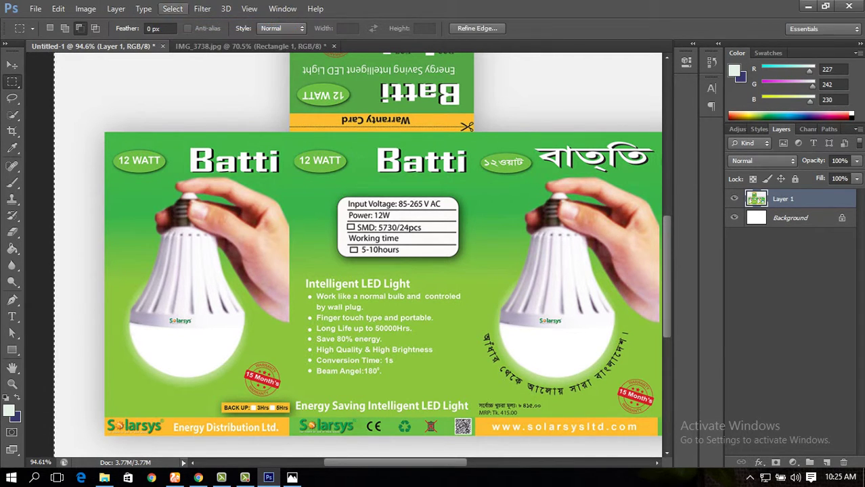
left_click(172, 8)
left_click(193, 34)
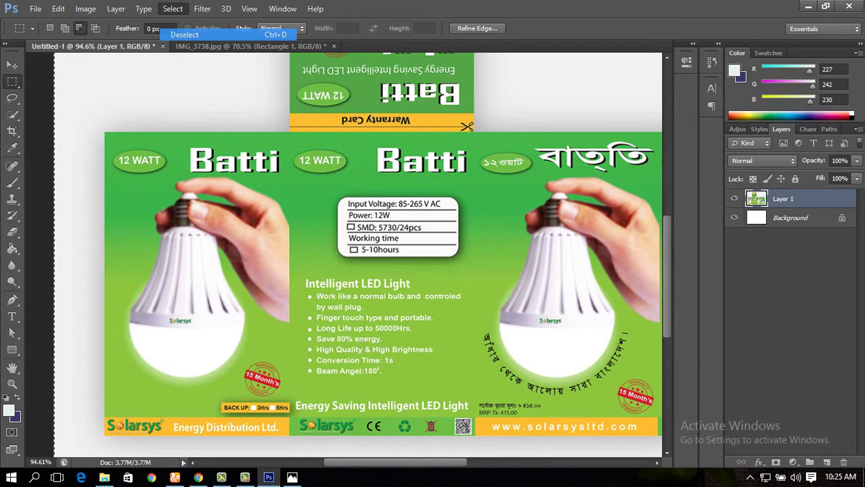
- Marquee-select the second panel with the specifications and Intelligent LED Light feature list down to its footer, and copy it
left_click_drag(291, 132, 475, 423)
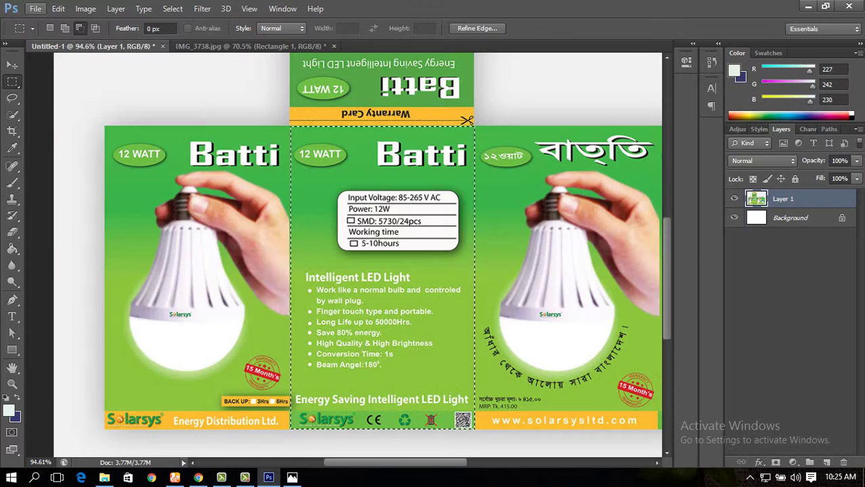
left_click(59, 9)
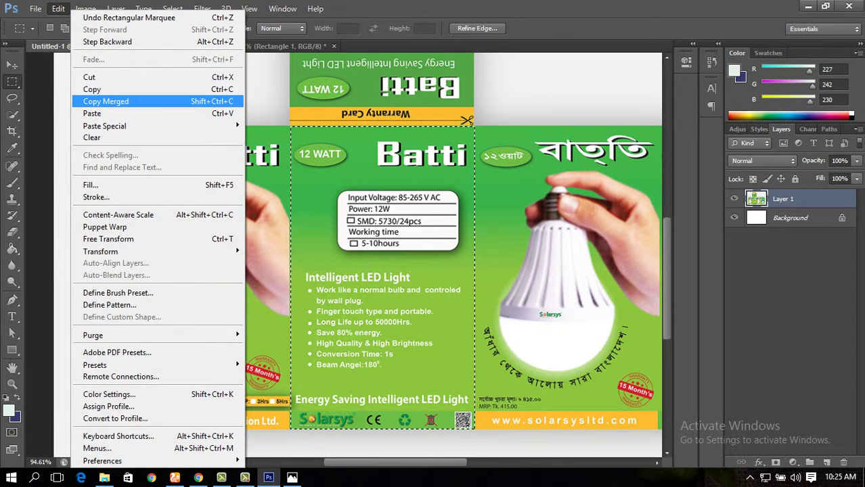
left_click(92, 89)
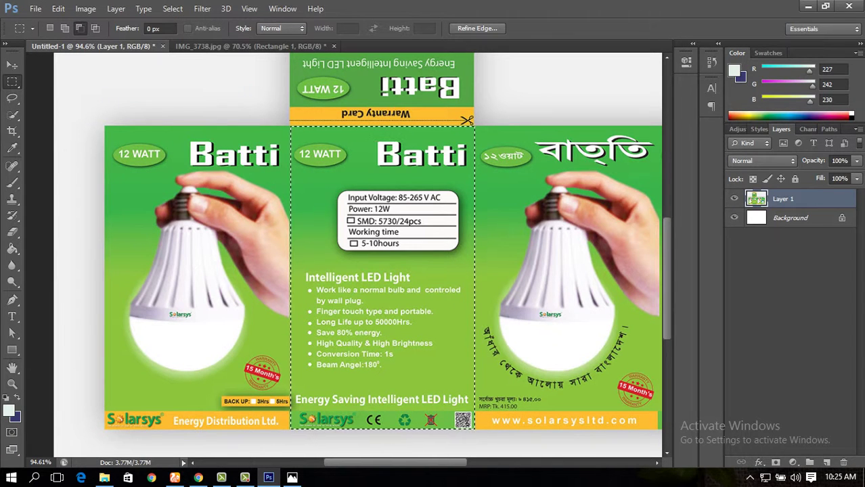
- Switch to the IMG_3738.jpg mockup and open the contents of the Rectangle 1 copy smart object
key("ctrl+Tab")
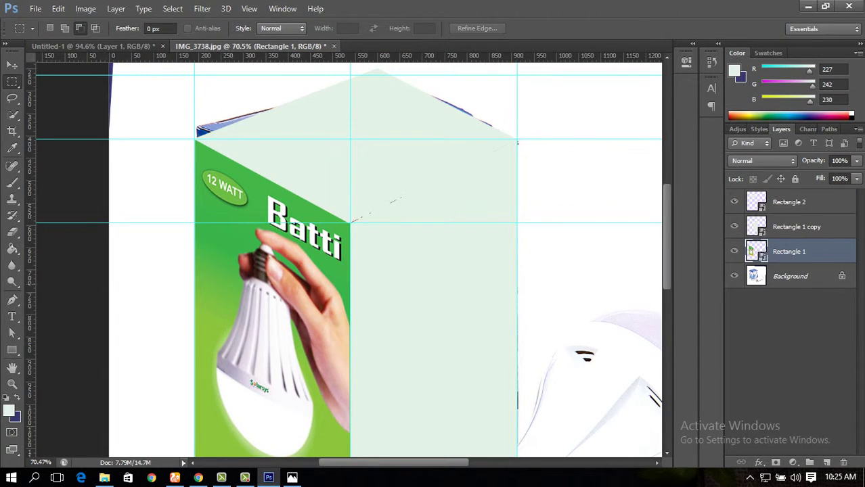
scroll(348, 260, "down", 1)
key("v")
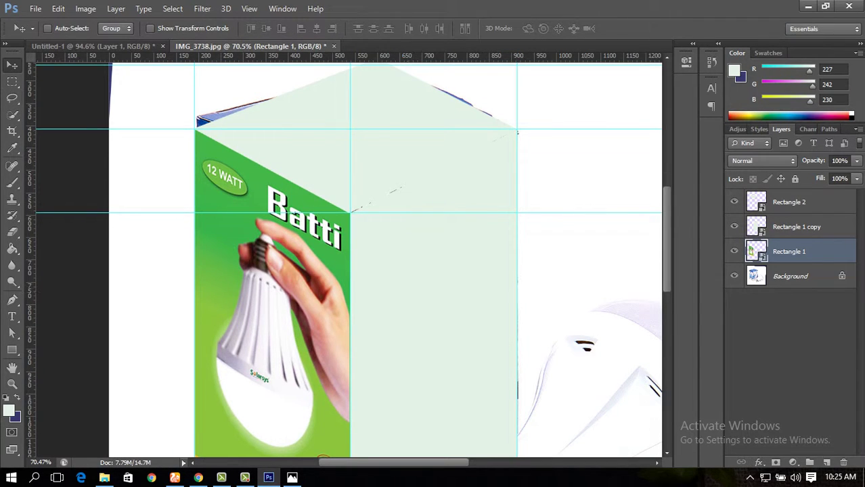
left_click(761, 227)
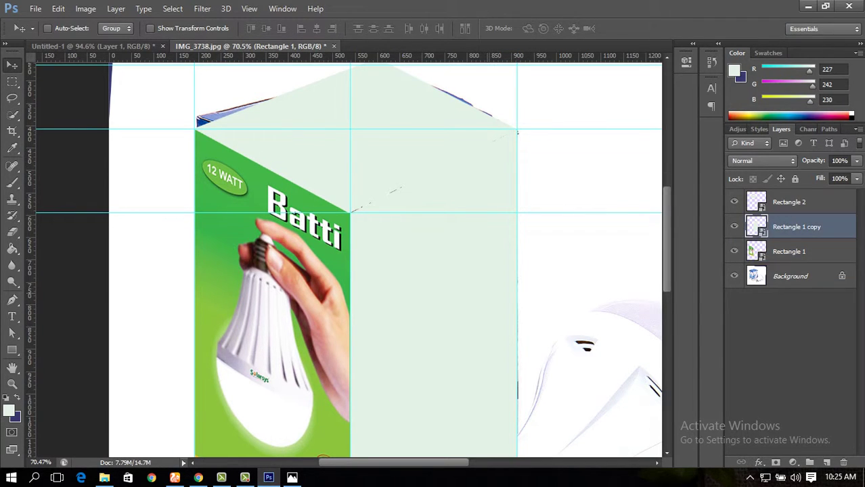
double_click(760, 227)
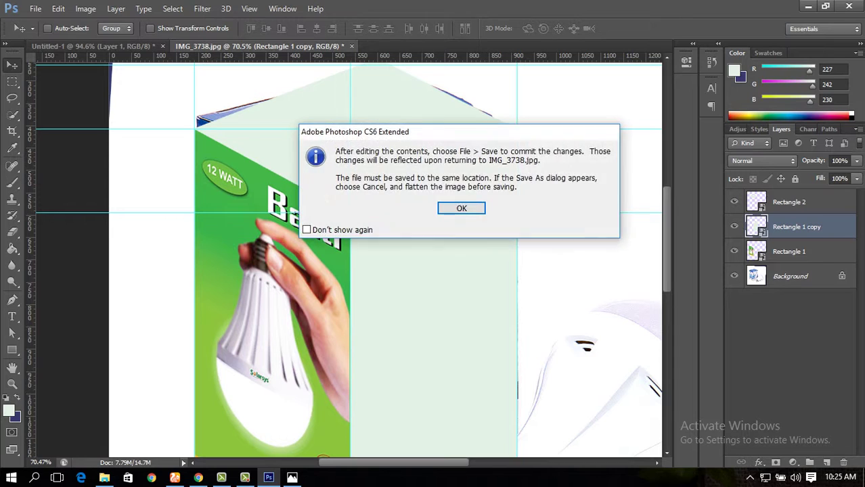
key("Return")
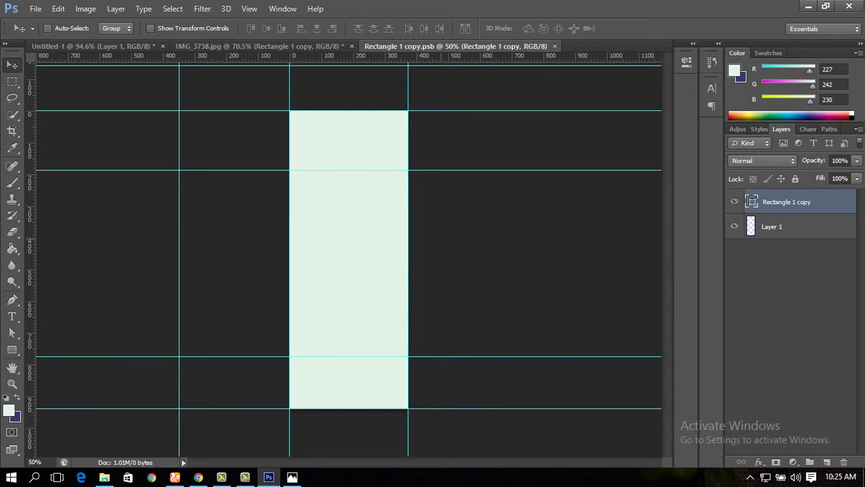
- Paste the specifications panel, align it with the canvas's upper-left corner, and stretch it to cover the whole canvas
key("ctrl+v")
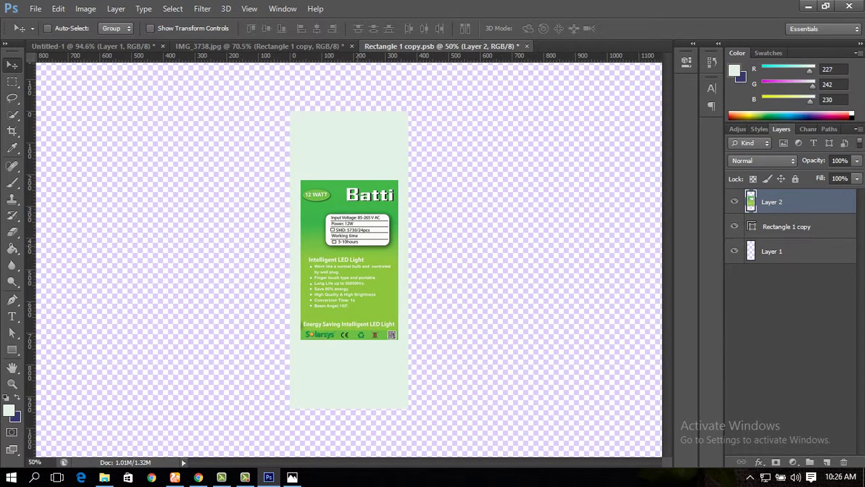
left_click_drag(358, 216, 348, 148)
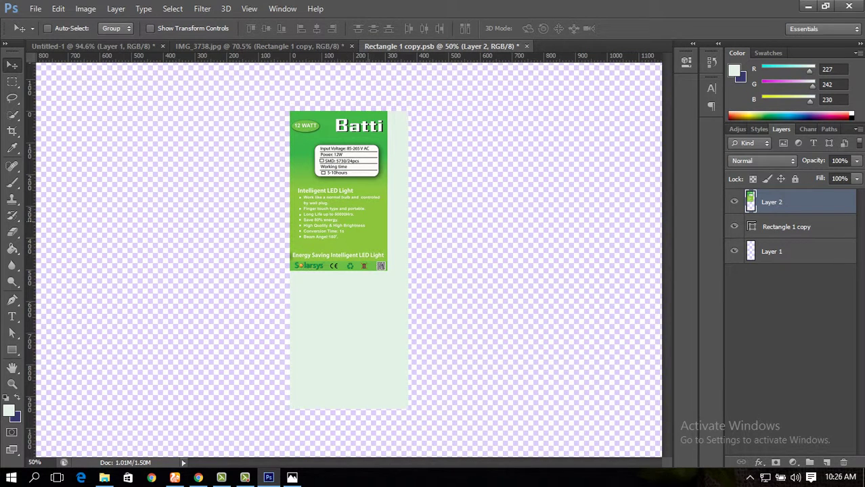
key("ctrl+t")
left_click_drag(386, 268, 408, 408)
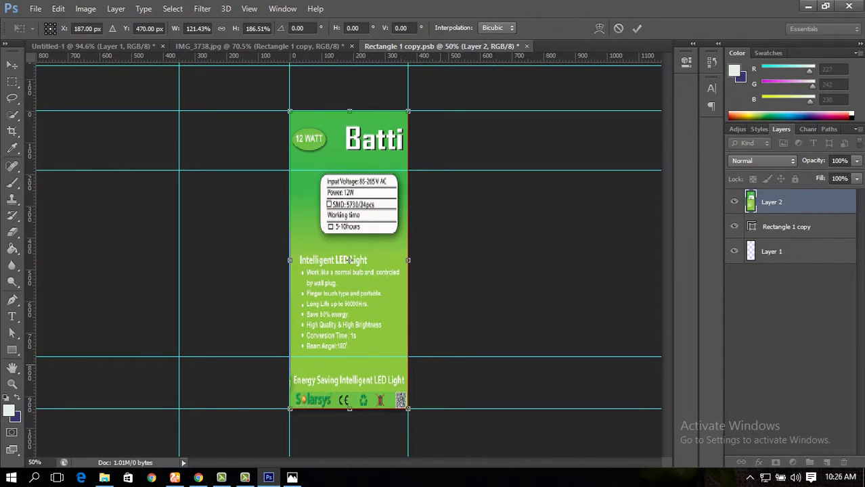
key("Return")
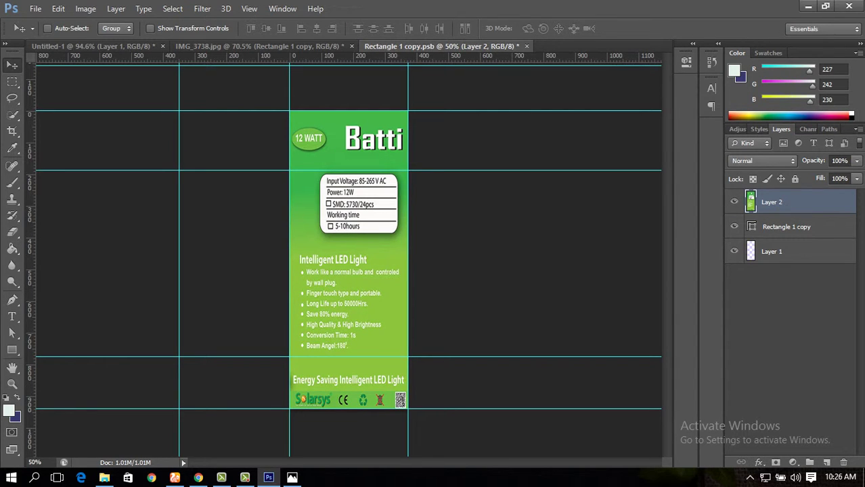
- Delete the Rectangle 1 copy shape layer and the empty Layer 1 beneath the pasted specifications panel
left_click(785, 226)
left_click(771, 251, "shift")
left_click_drag(772, 251, 843, 462)
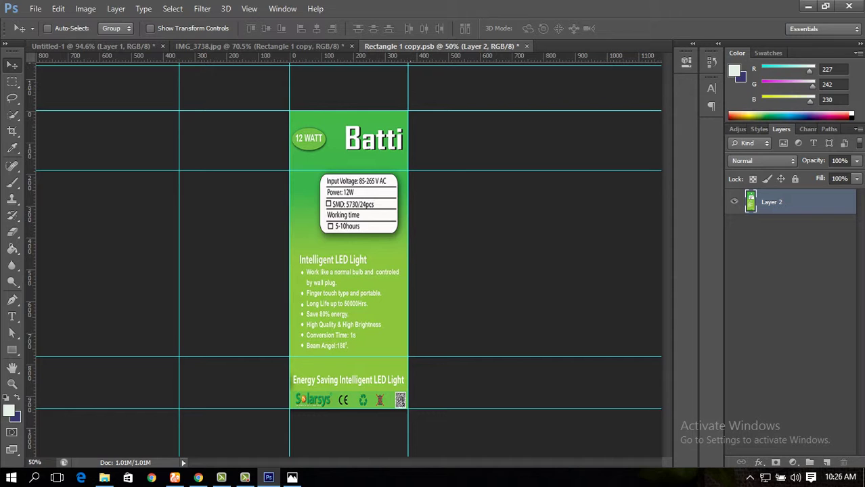
- Save and close the Rectangle 1 copy smart object contents, and check the artwork on the box's right face from lid to base
left_click(35, 8)
left_click(68, 149)
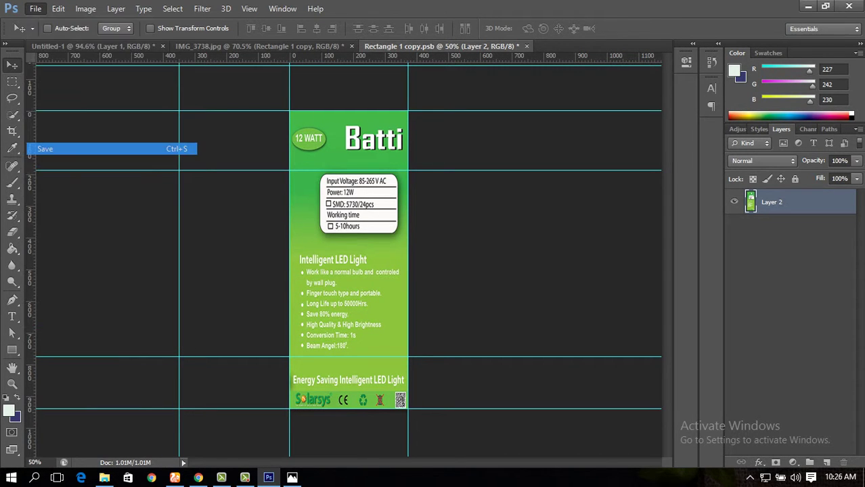
left_click(521, 46)
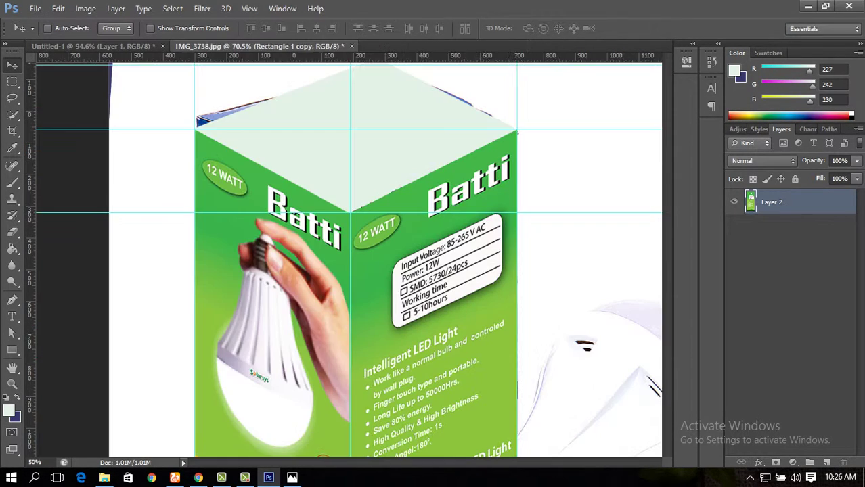
scroll(497, 427, "down", 3)
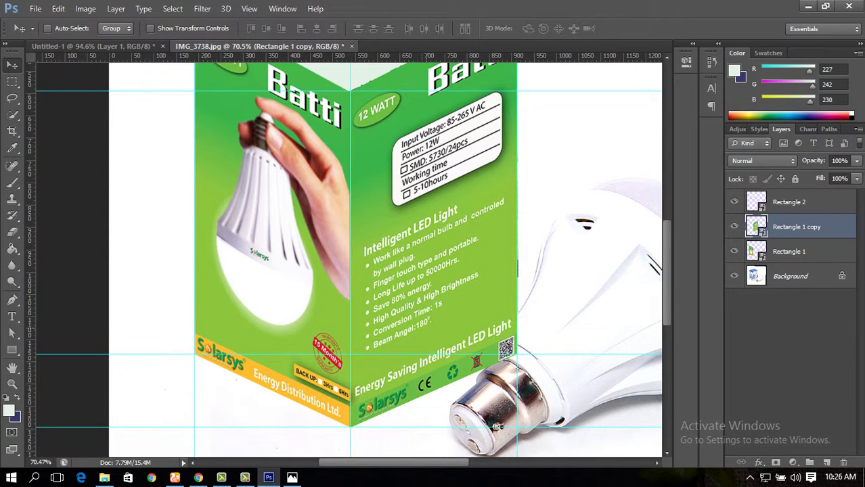
scroll(349, 260, "up", 3)
scroll(348, 260, "down", 4)
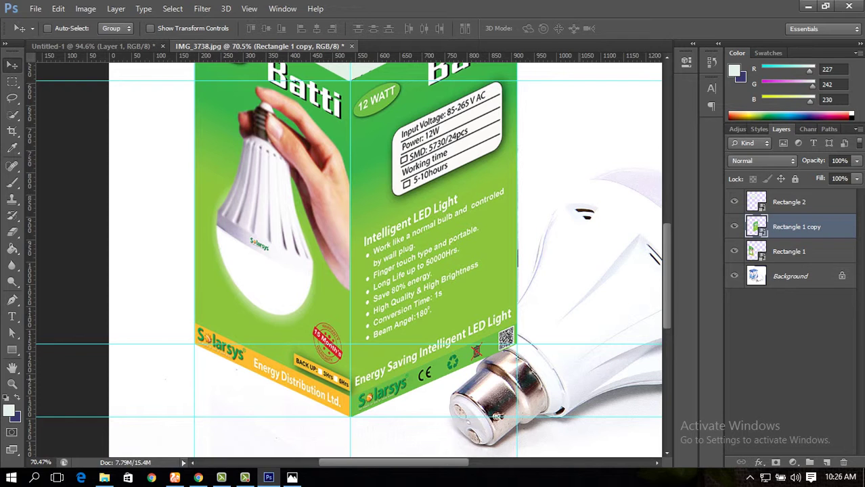
scroll(496, 416, "up", 8)
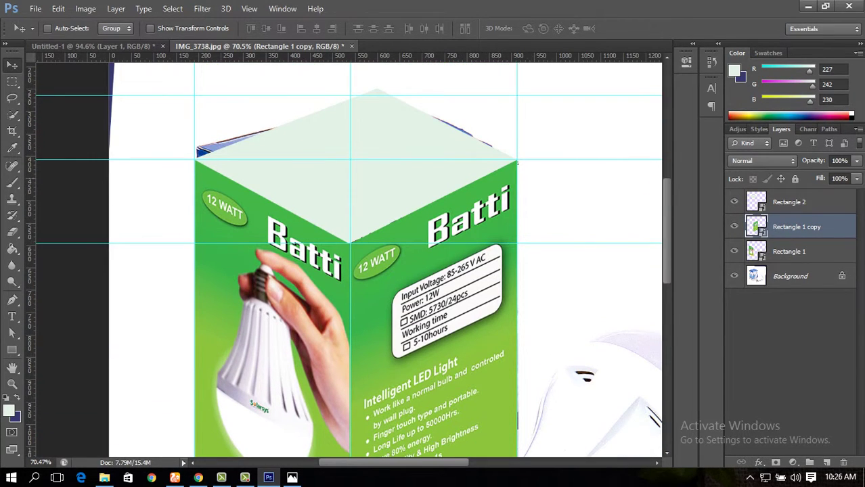
- Make the Rectangle 2 lid layer active, go back to the Untitled-1 layout, and clear the selection around the specifications panel
left_click(789, 203)
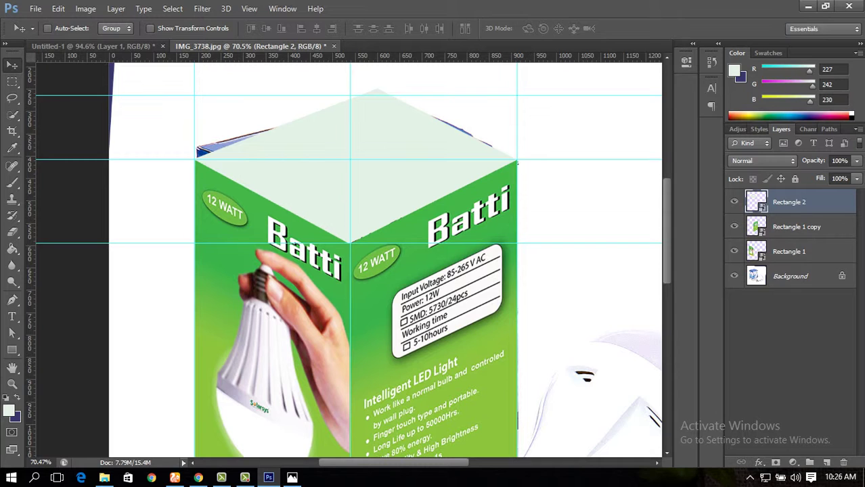
left_click(94, 46)
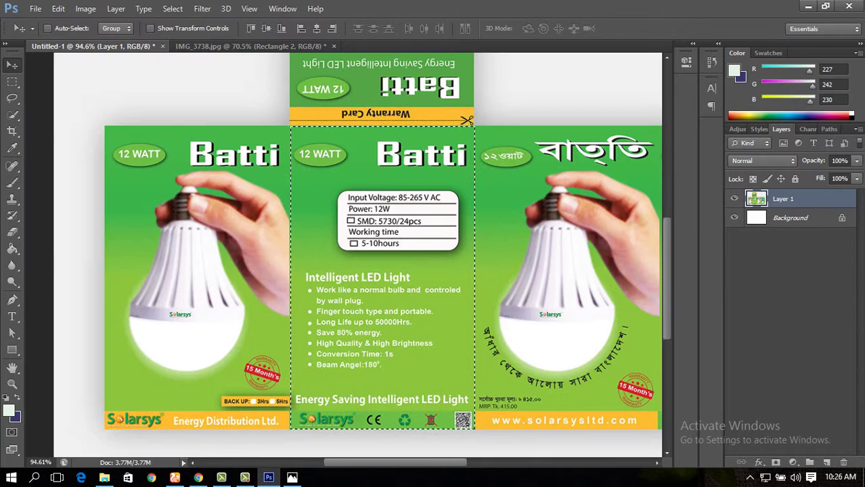
scroll(379, 257, "up", 5)
scroll(379, 271, "up", 1)
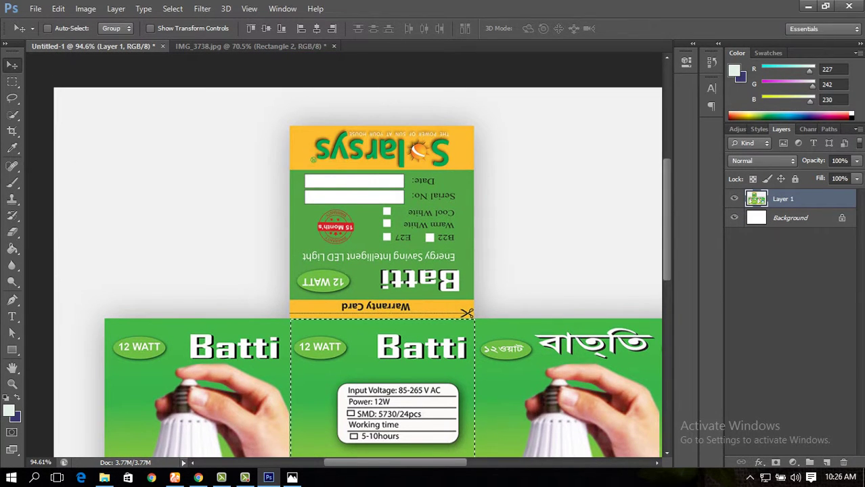
key("m")
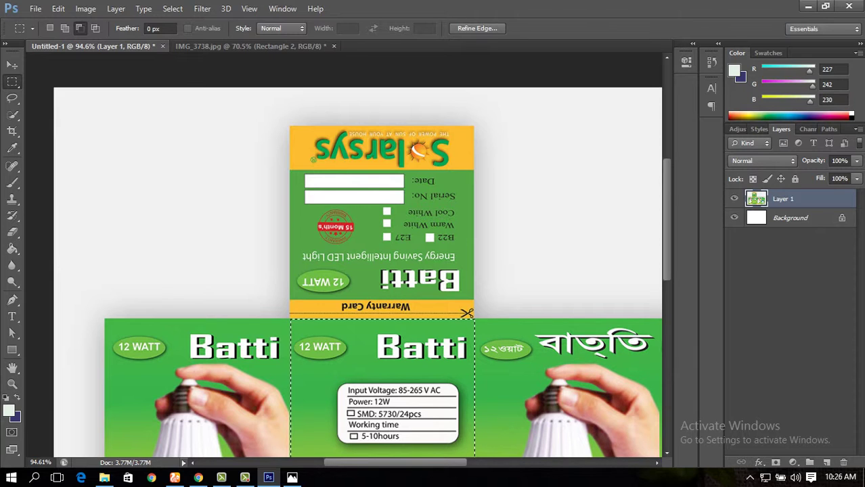
left_click(172, 8)
left_click(184, 35)
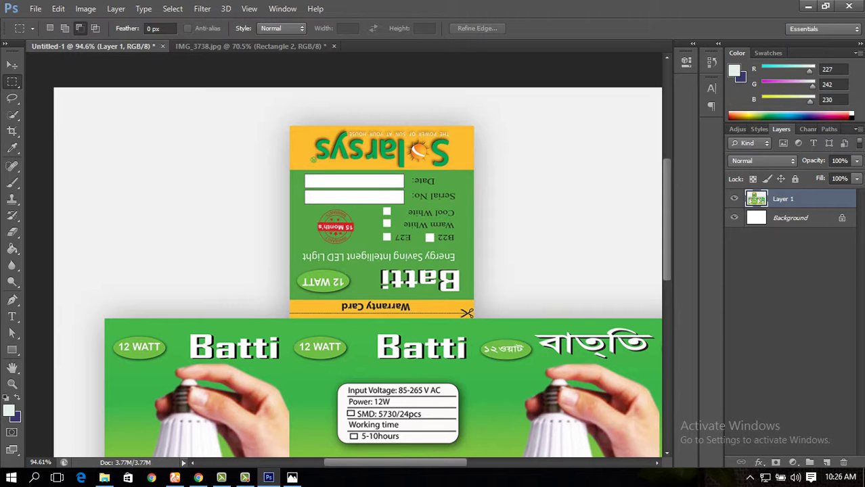
- Marquee-select the upside-down warranty card flap from the Solarsys band to the Warranty Card strip, and copy it
left_click_drag(291, 126, 467, 313)
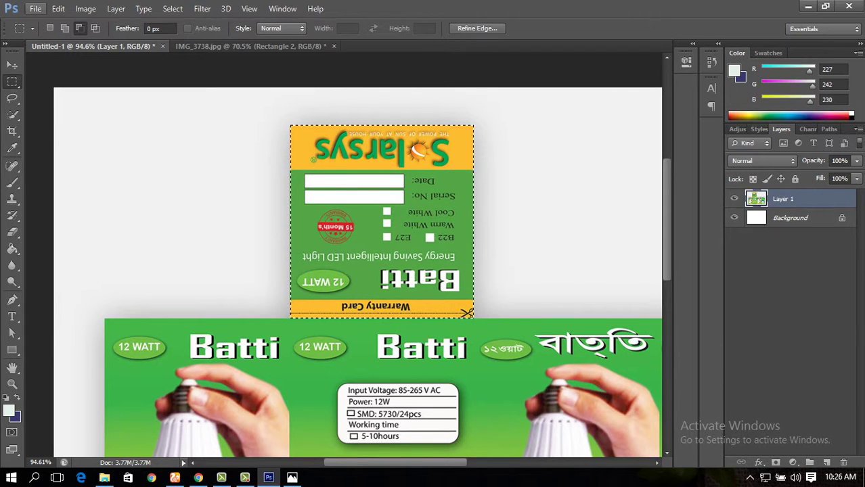
left_click(58, 8)
left_click(92, 89)
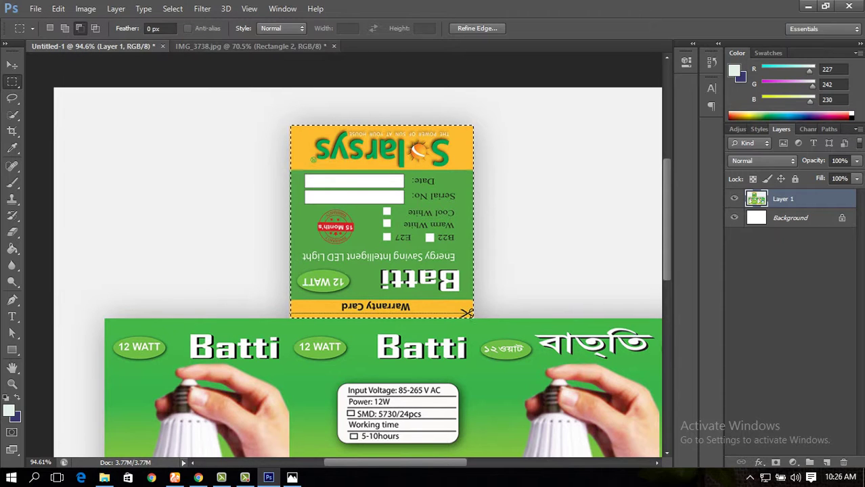
- Switch to the IMG_3738.jpg mockup and open the contents of the Rectangle 2 smart object
left_click(250, 45)
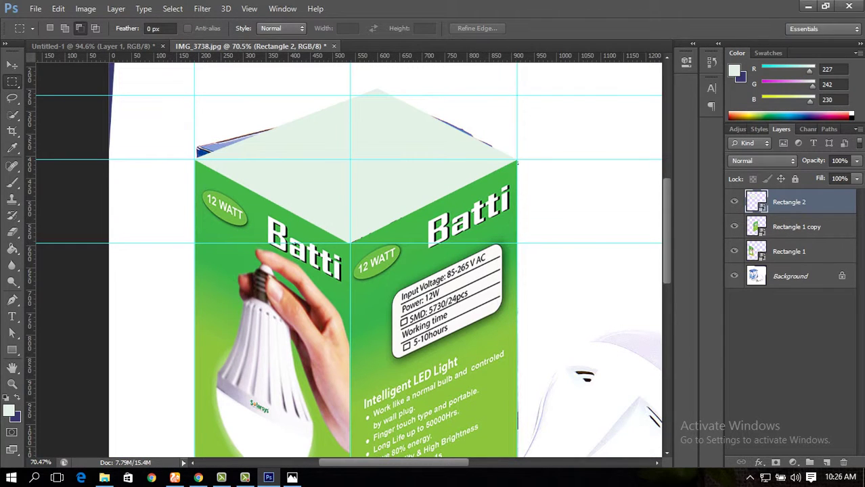
double_click(756, 202)
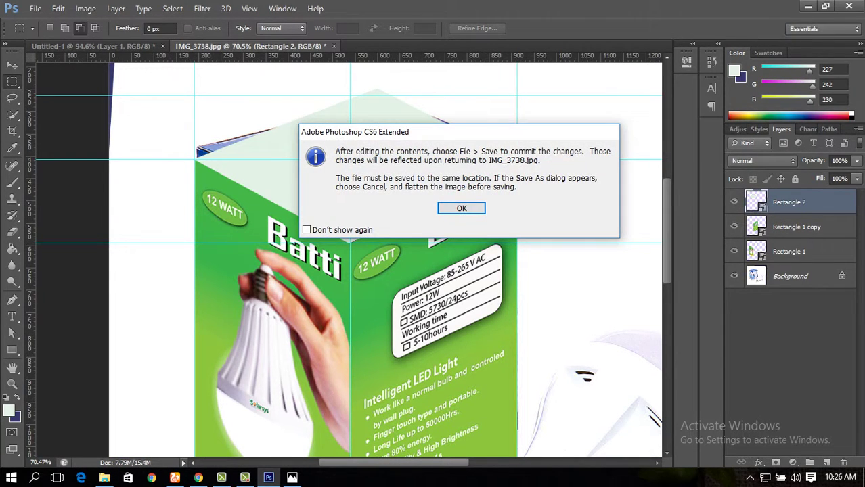
key("Return")
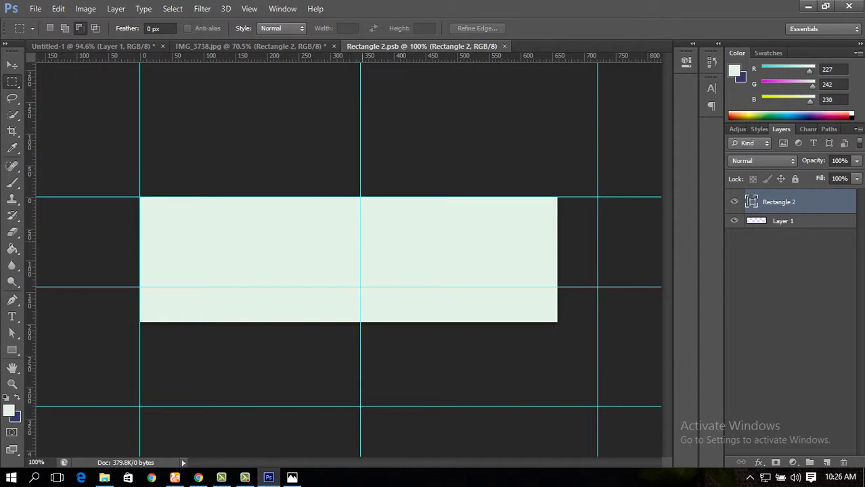
- Paste the warranty card flap and scale it to about 215% width and 61% height so it fills the lid canvas
key("ctrl+v")
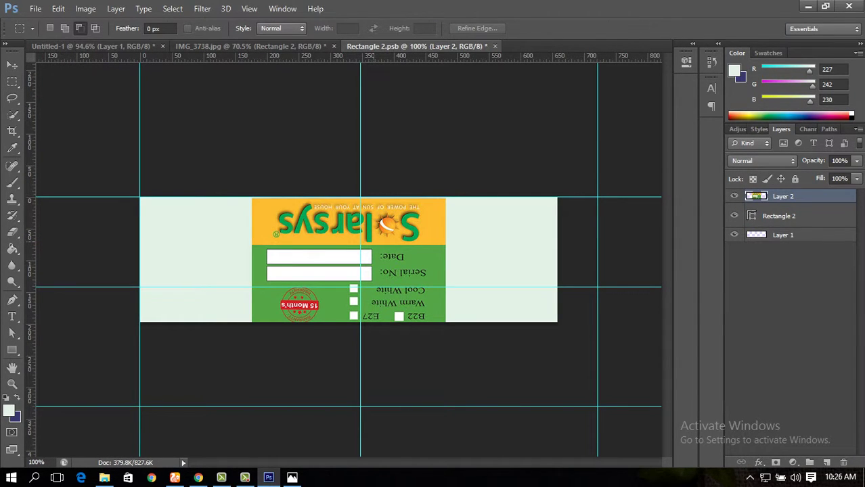
key("ctrl+t")
left_click_drag(343, 205, 223, 205)
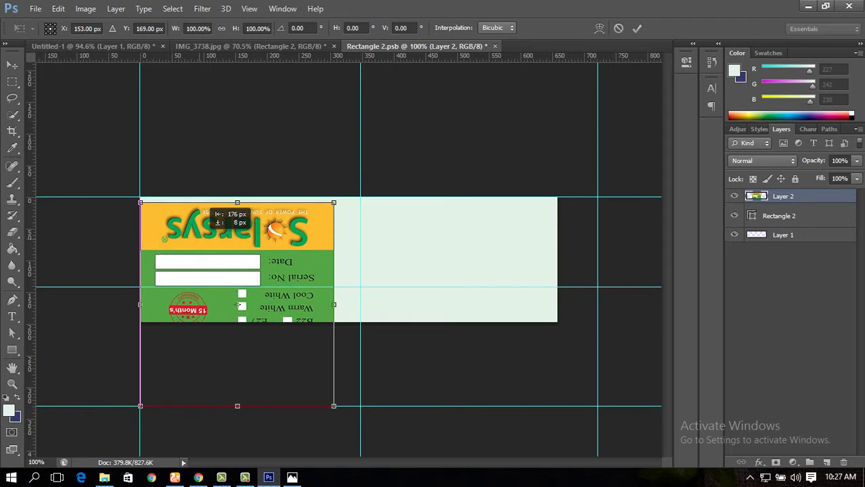
left_click_drag(237, 401, 237, 322)
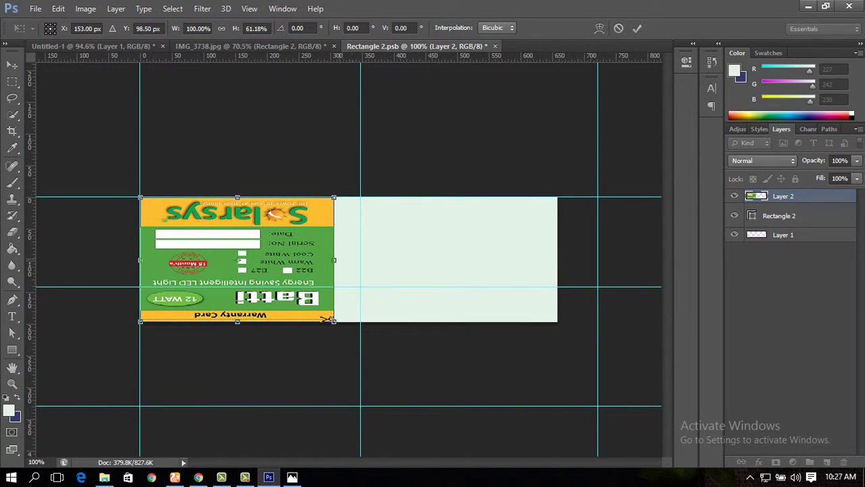
left_click_drag(334, 260, 557, 260)
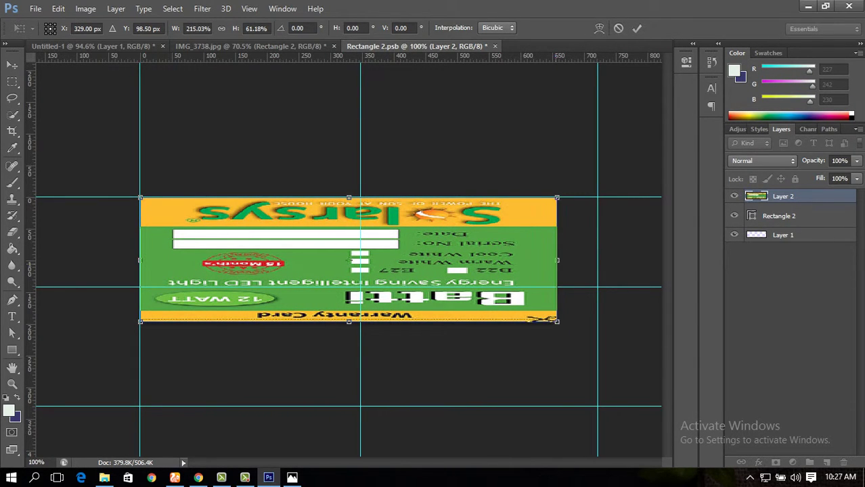
key("Return")
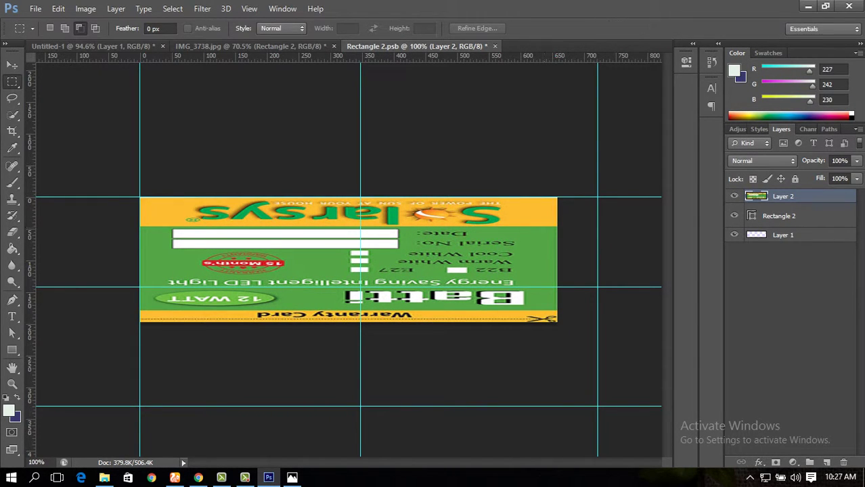
- Delete the Rectangle 2 shape layer and the empty Layer 1 beneath the pasted warranty card artwork
left_click(778, 215)
left_click(782, 234, "shift")
left_click_drag(782, 235, 843, 462)
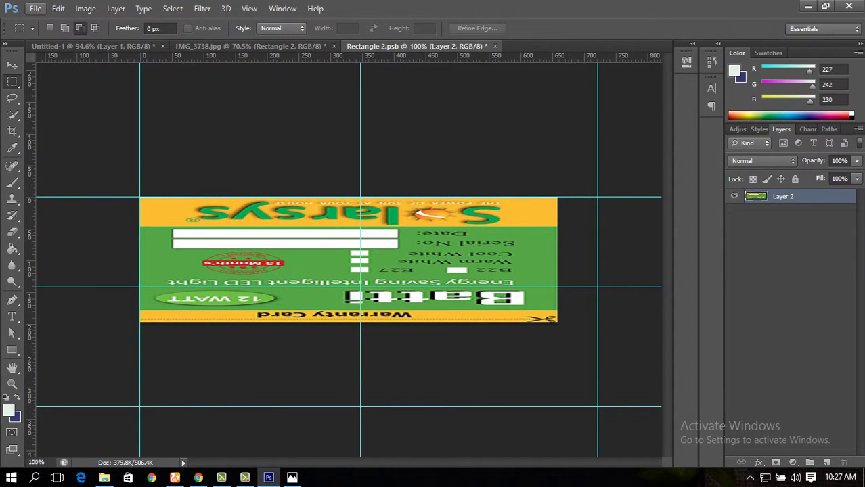
- Save and close the Rectangle 2 smart object contents to update the box's lid
left_click(35, 8)
left_click(45, 148)
key("ctrl+w")
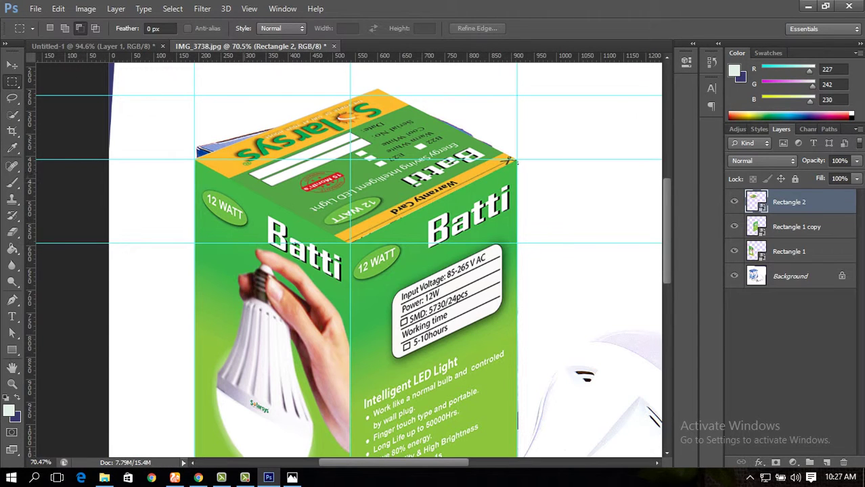
- Hide the Background photo to inspect the box faces alone, select the Background layer, and show it again
scroll(344, 260, "down", 1)
left_click(734, 276)
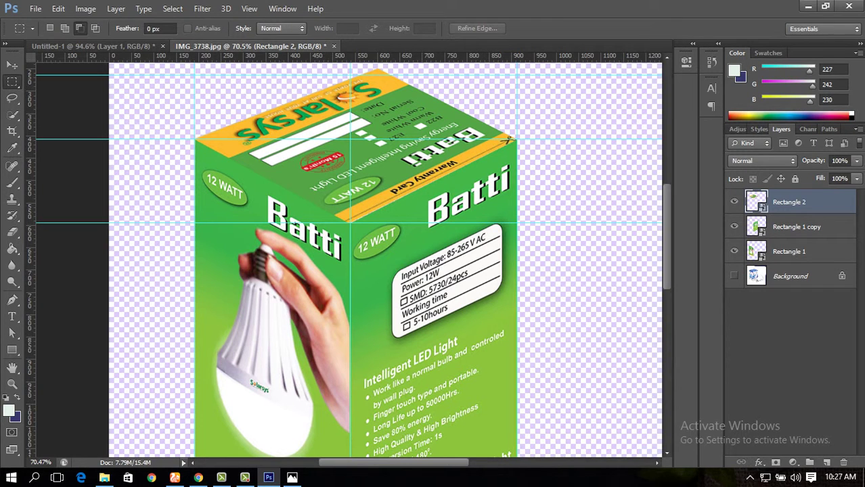
left_click(791, 276)
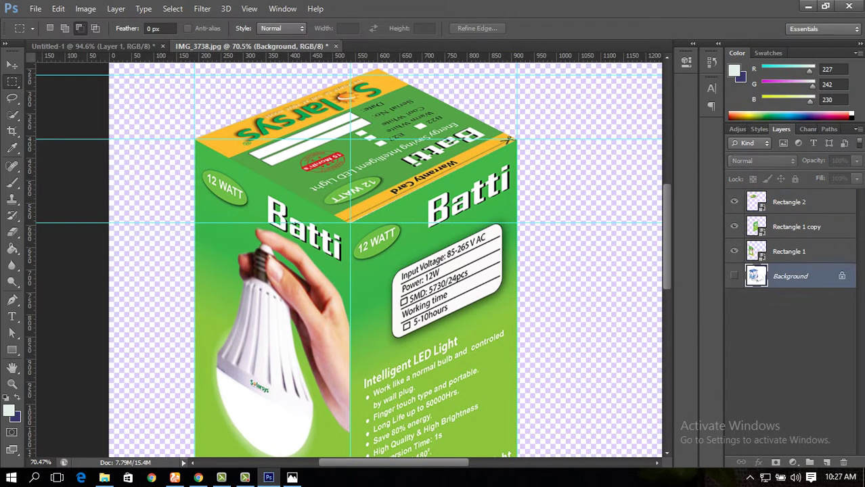
left_click(734, 276)
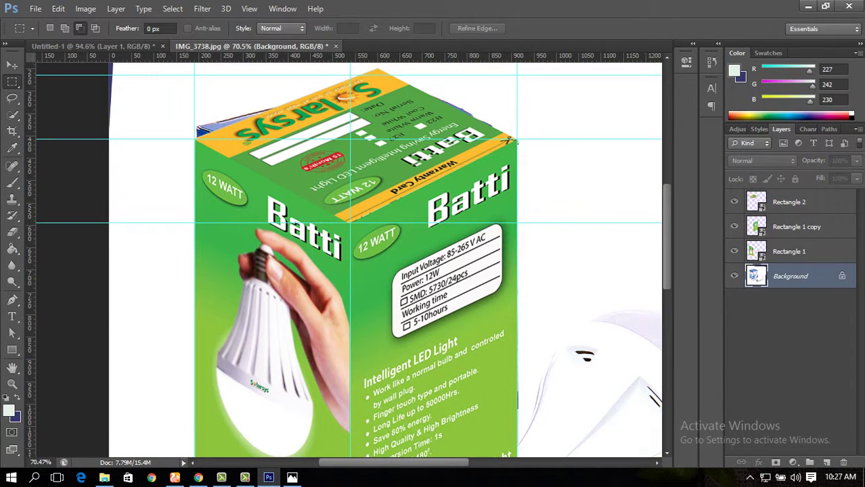
- Add a new empty layer above the Background photo and delete the Background layer
key("ctrl+shift+n")
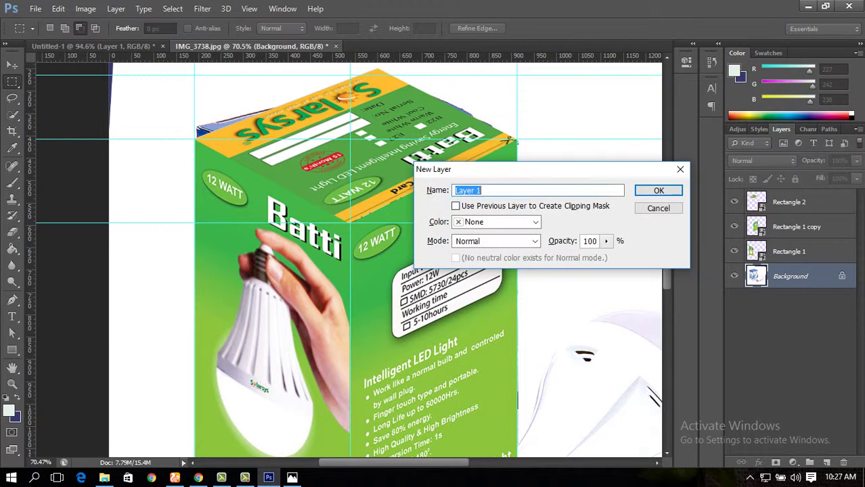
key("Return")
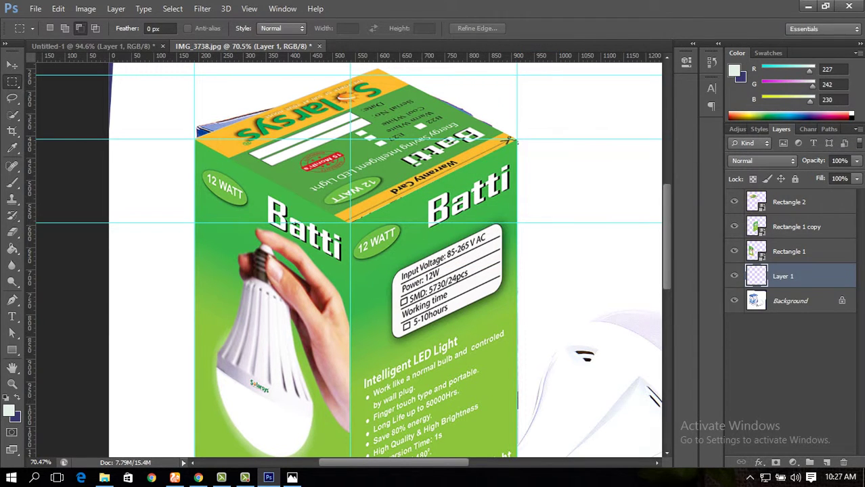
left_click_drag(805, 301, 843, 463)
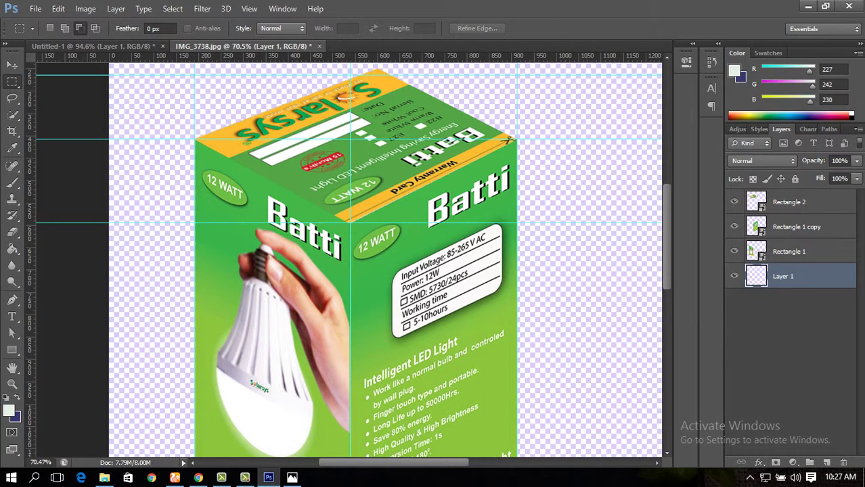
- Set the foreground colour to off-white RGB 243, 248, 244 and fill Layer 1 with it using the Paint Bucket
left_click(9, 411)
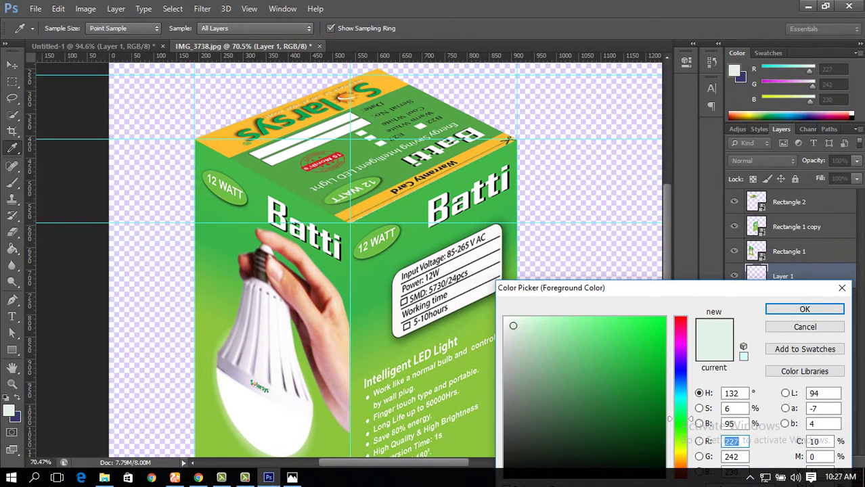
left_click_drag(513, 326, 507, 322)
left_click(805, 309)
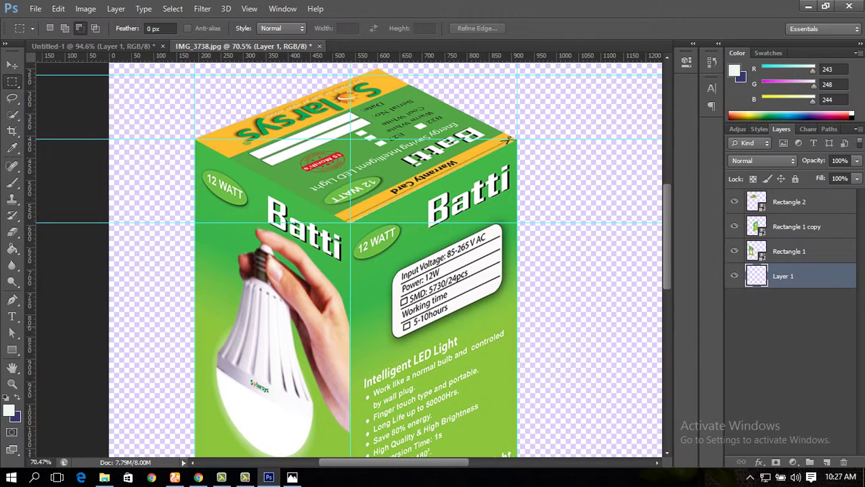
scroll(352, 257, "down", 2)
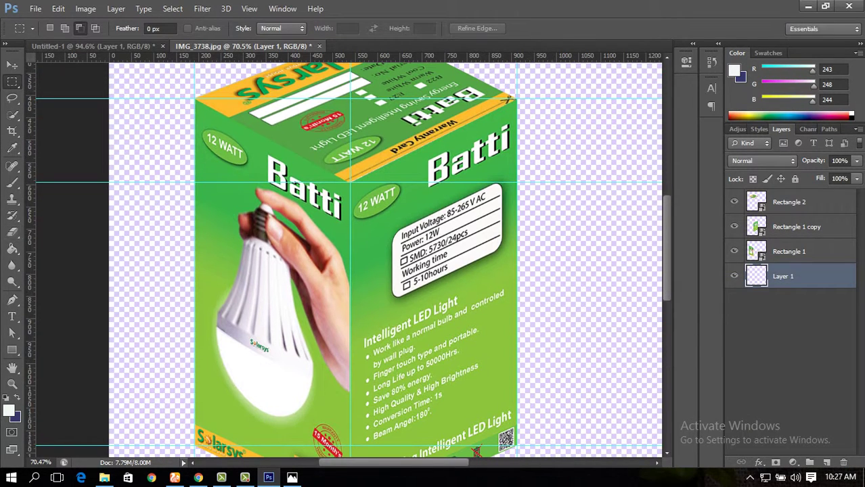
left_click(12, 249)
left_click(152, 231)
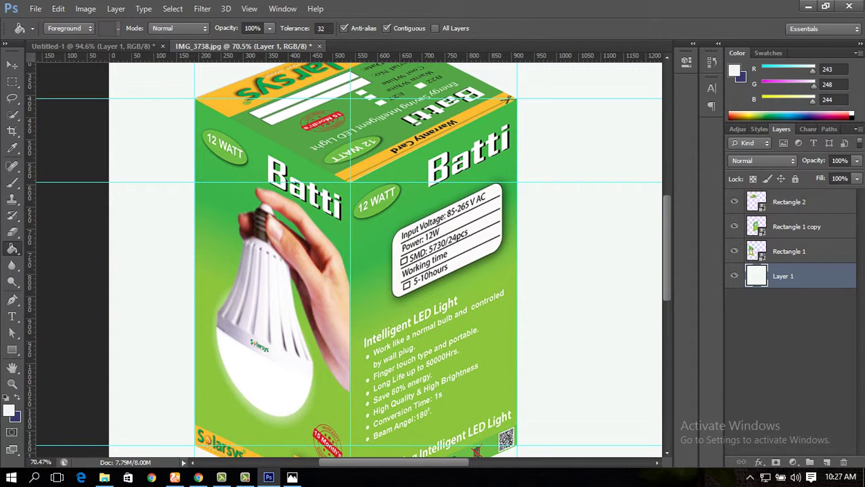
- Examine the complete box mockup against the plain off-white background, from the lid down to the base
scroll(351, 257, "up", 3)
key("v")
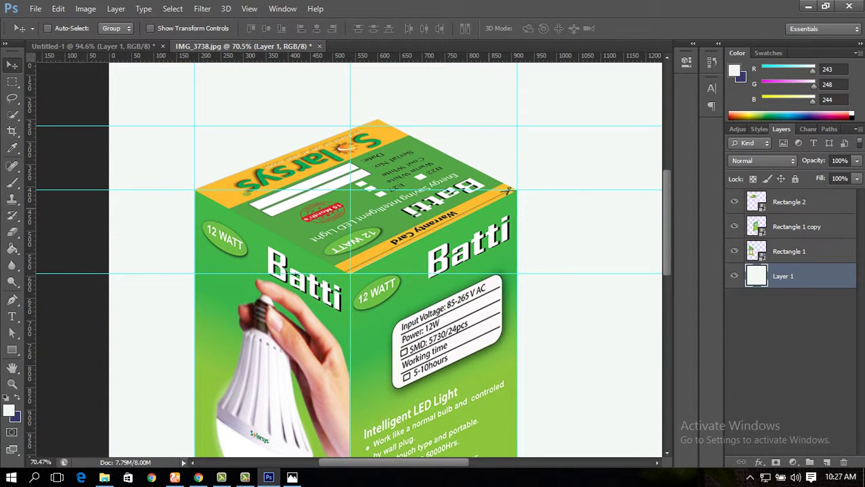
key("ctrl+minus")
key("ctrl+minus")
key("ctrl+minus")
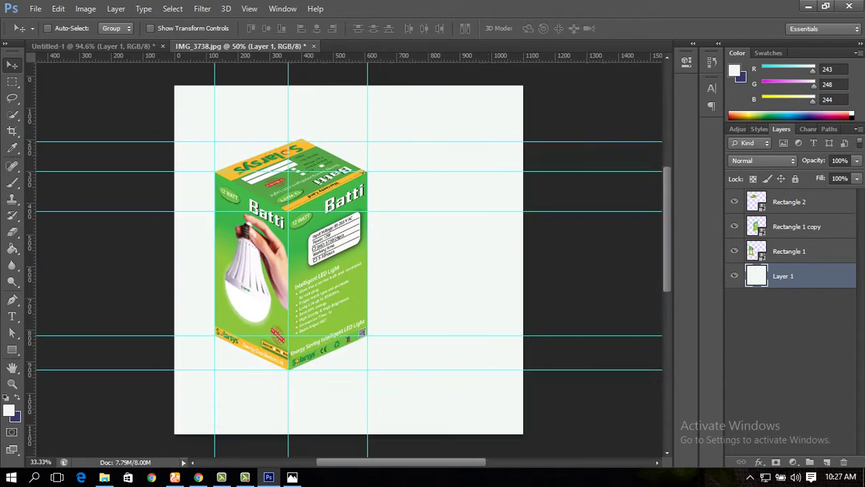
key("ctrl+minus")
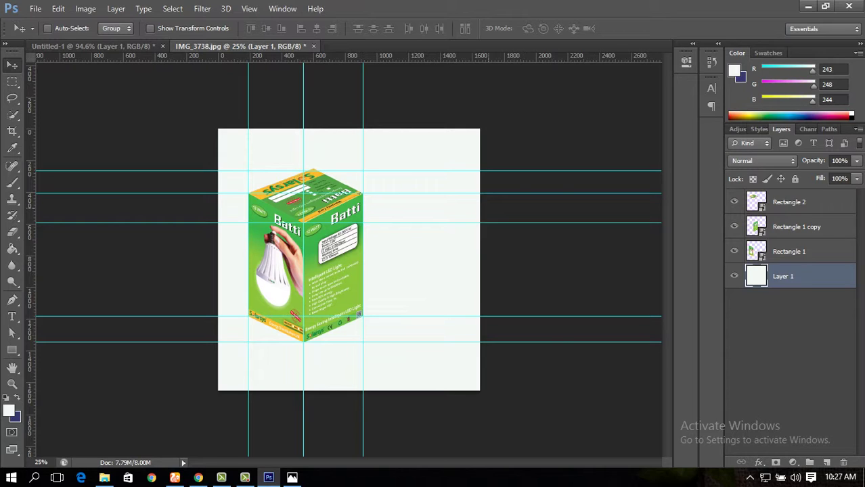
key("z")
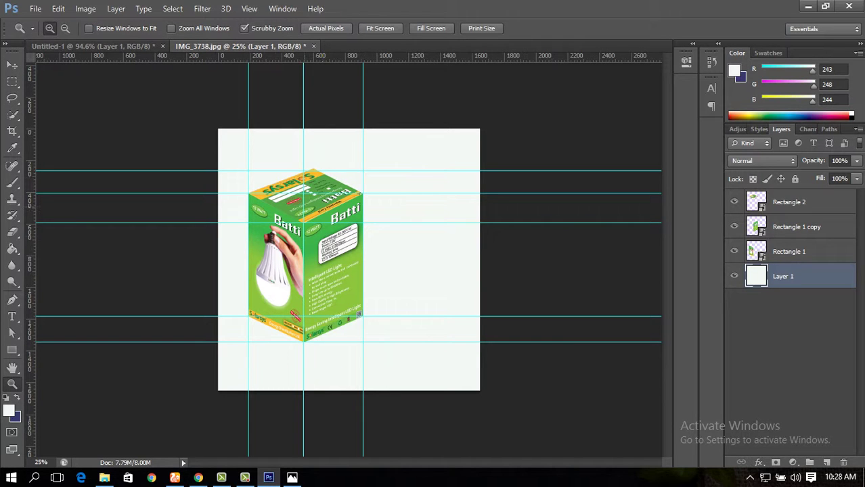
left_click_drag(277, 265, 312, 265)
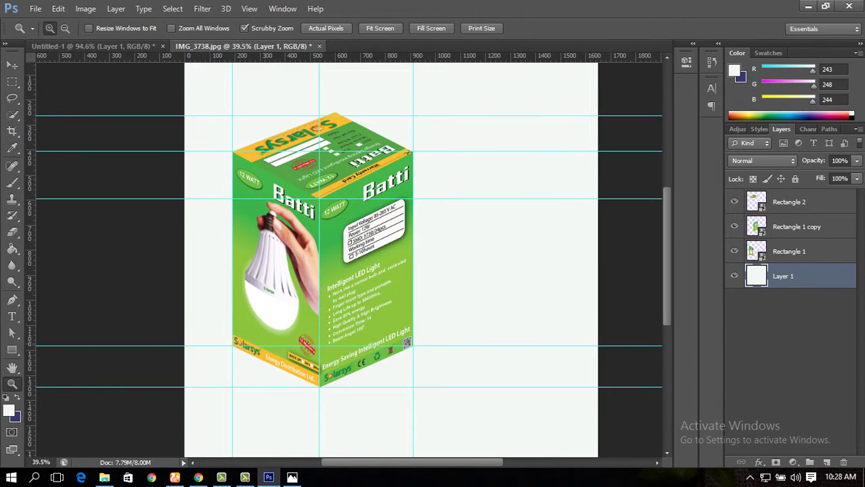
key("v")
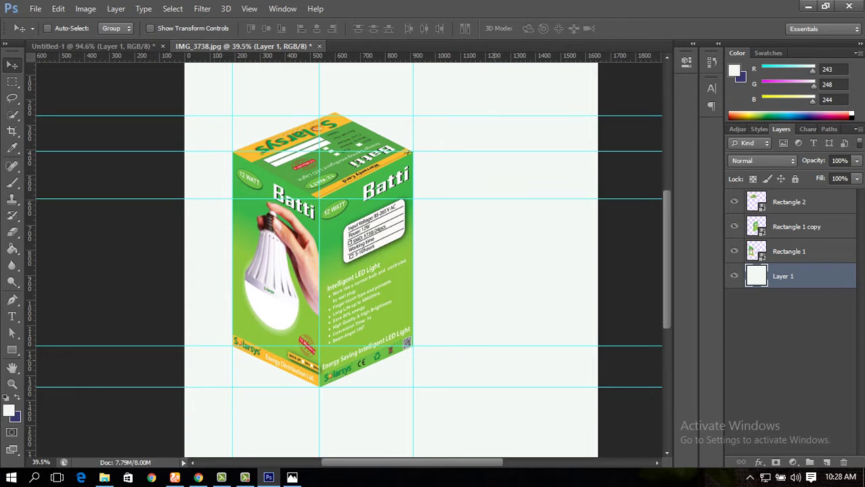
scroll(348, 260, "down", 3)
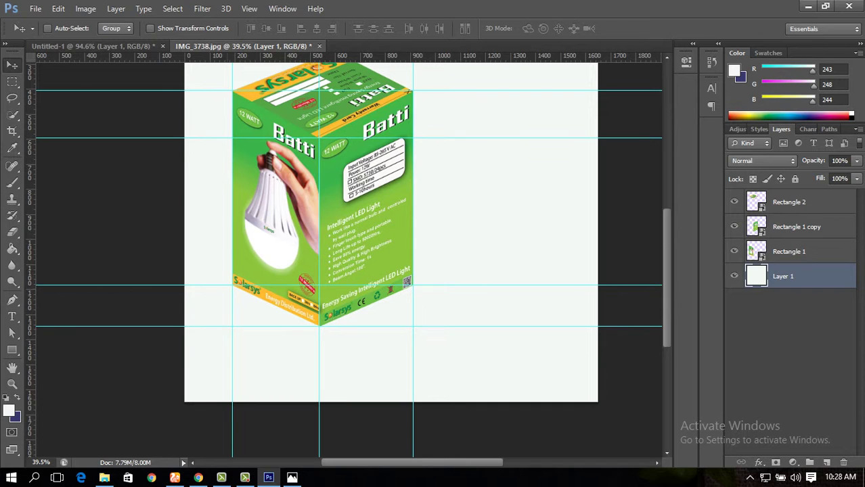
scroll(348, 257, "up", 2)
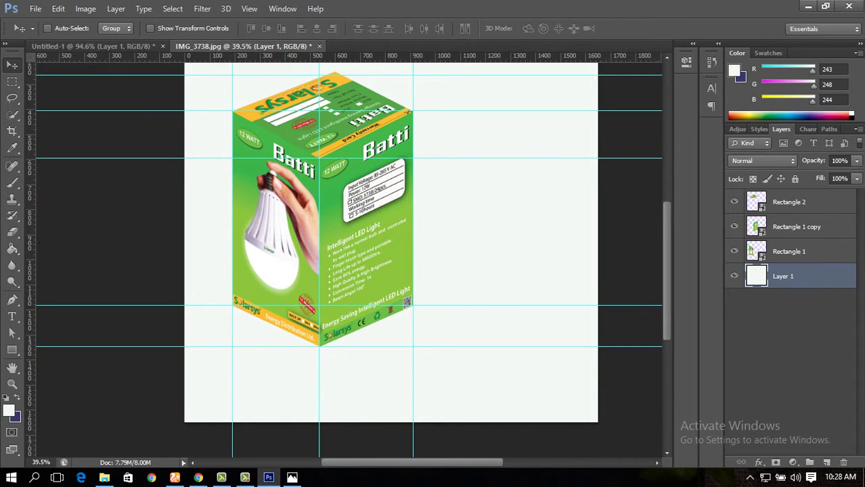
- Put the three box face layers, Rectangle 2, Rectangle 1 copy and Rectangle 1, into a layer group named Group 1
left_click(791, 251)
left_click(791, 202, "shift")
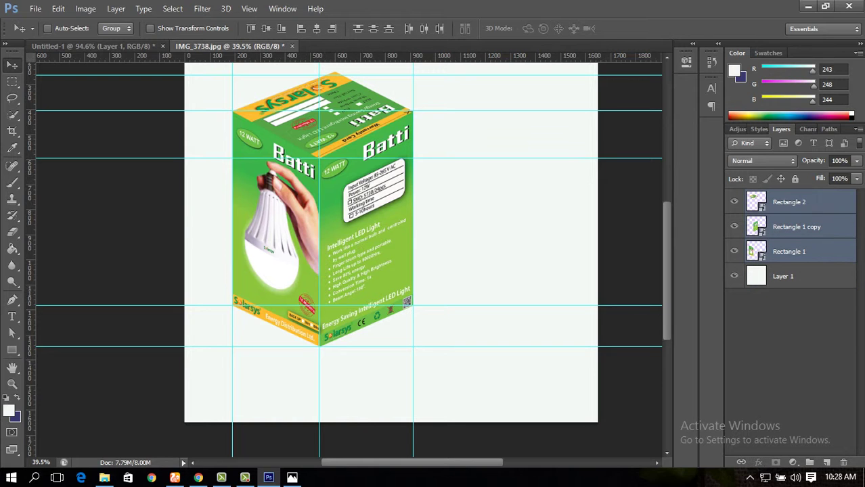
right_click(796, 226)
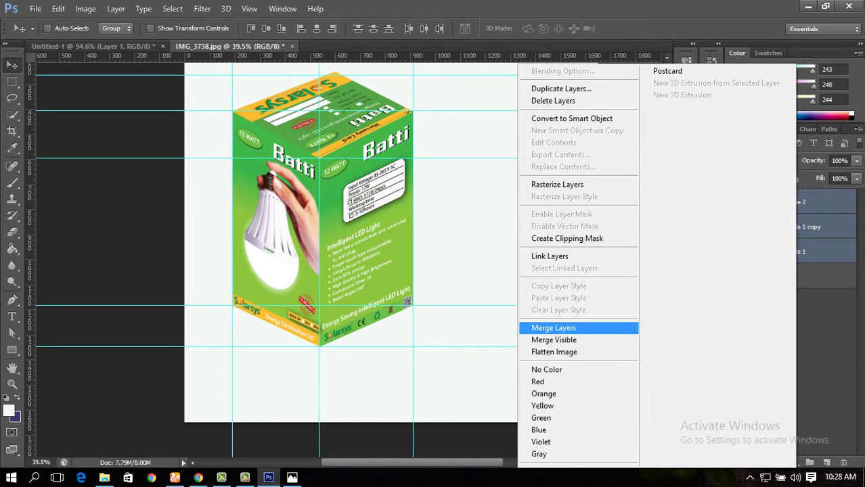
left_click(555, 352)
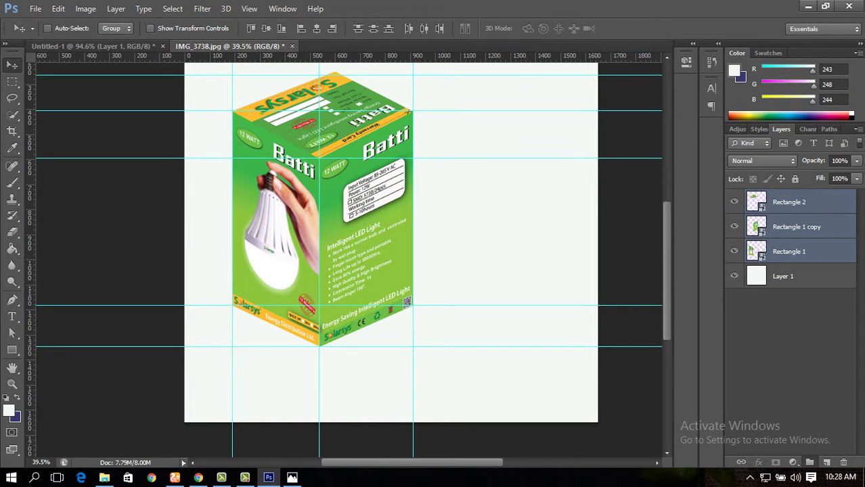
key("ctrl+g")
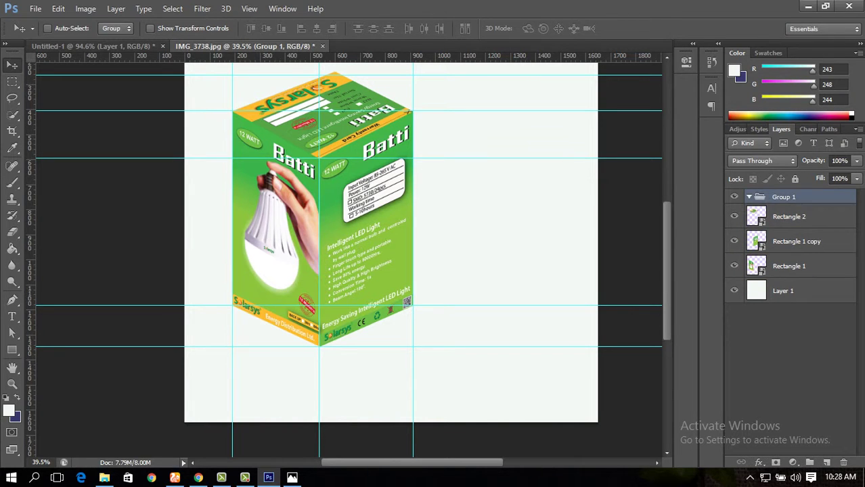
left_click(749, 197)
left_click(789, 216)
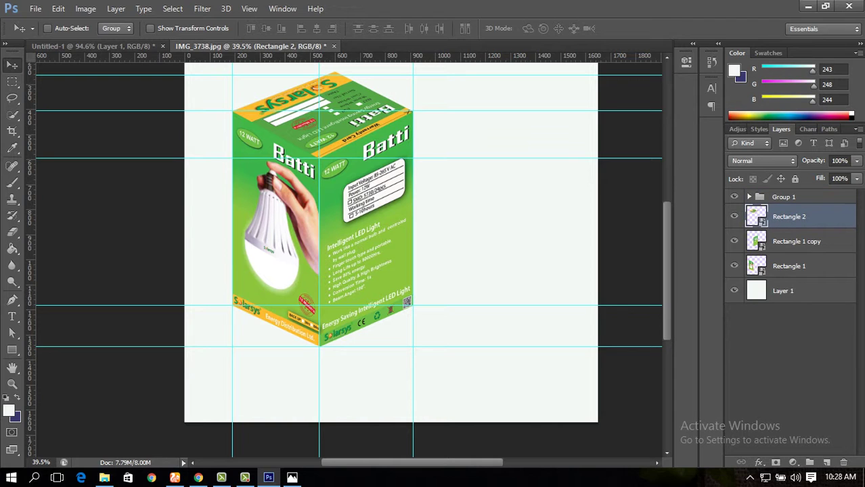
left_click(789, 265, "shift")
left_click_drag(789, 217, 785, 198)
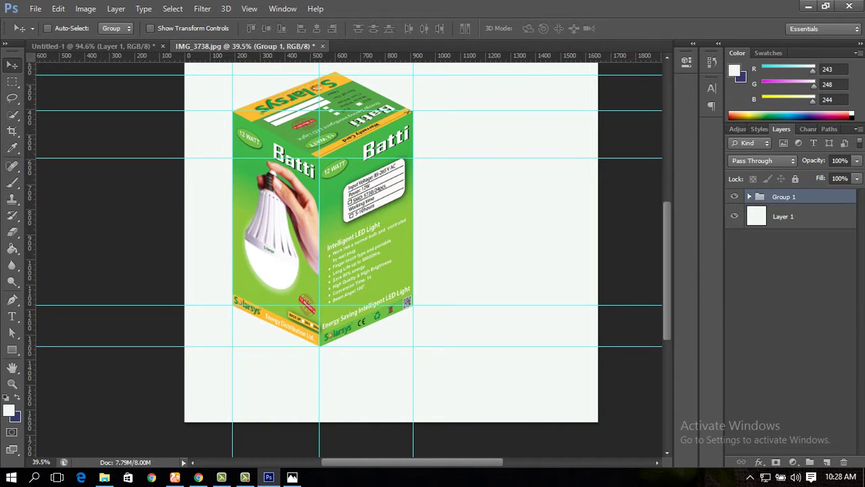
- Hide Group 1 so that only the off-white background layer shows
left_click(734, 196)
left_click(734, 197)
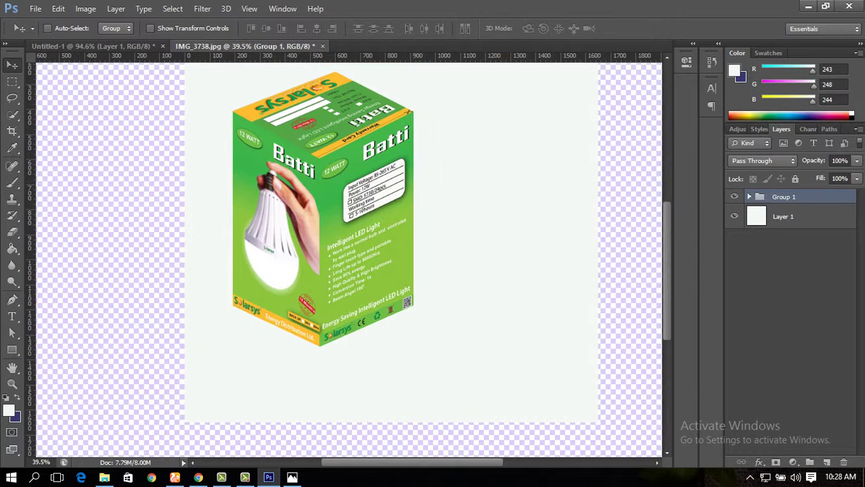
left_click(735, 197)
scroll(390, 257, "up", 3)
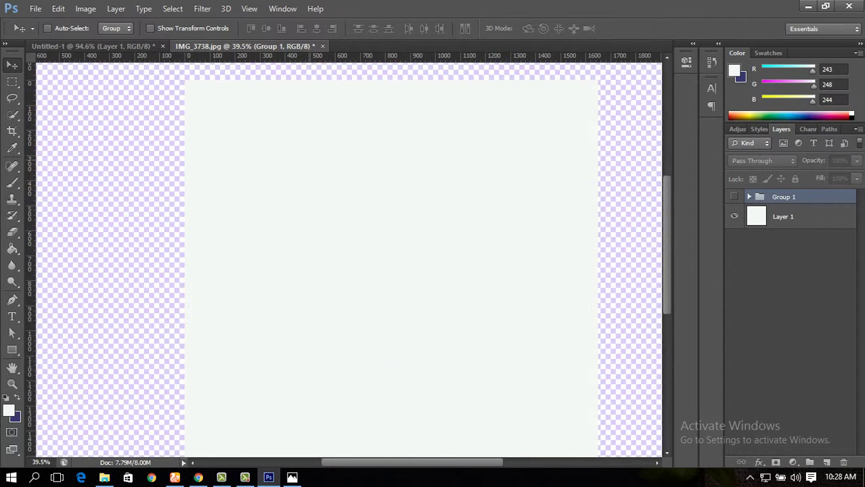
scroll(347, 258, "down", 1)
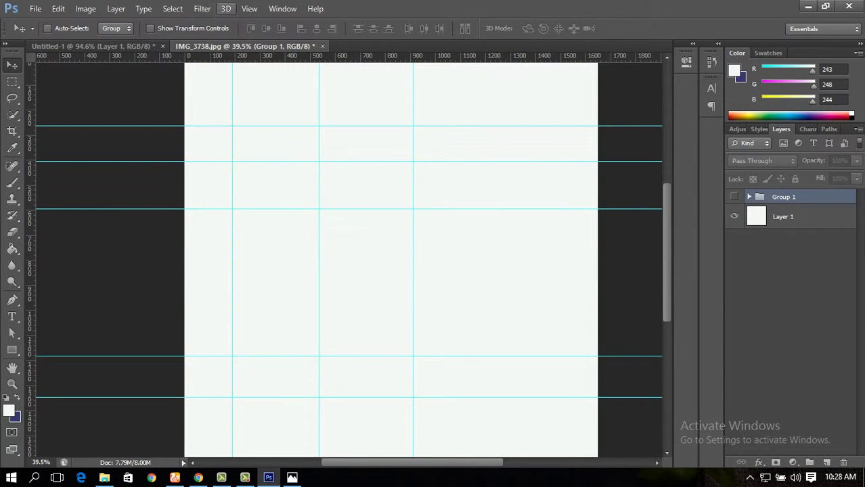
- Turn off the rulers and clear all guides from the document
left_click(249, 8)
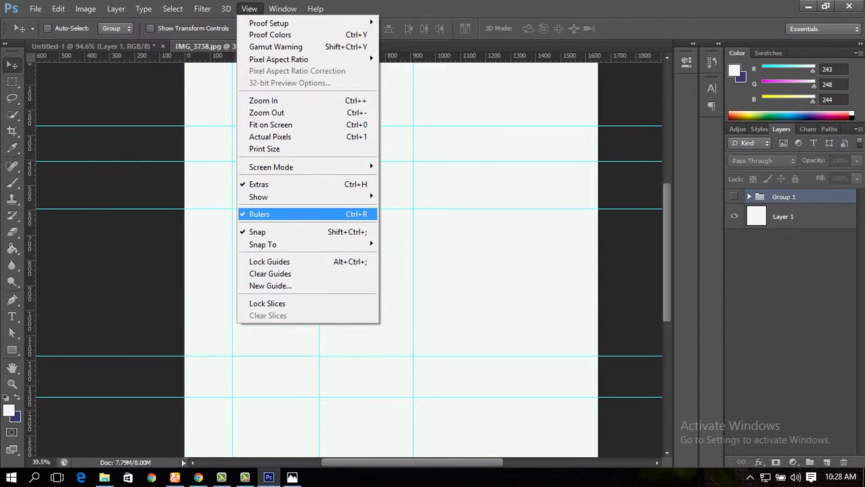
left_click(259, 214)
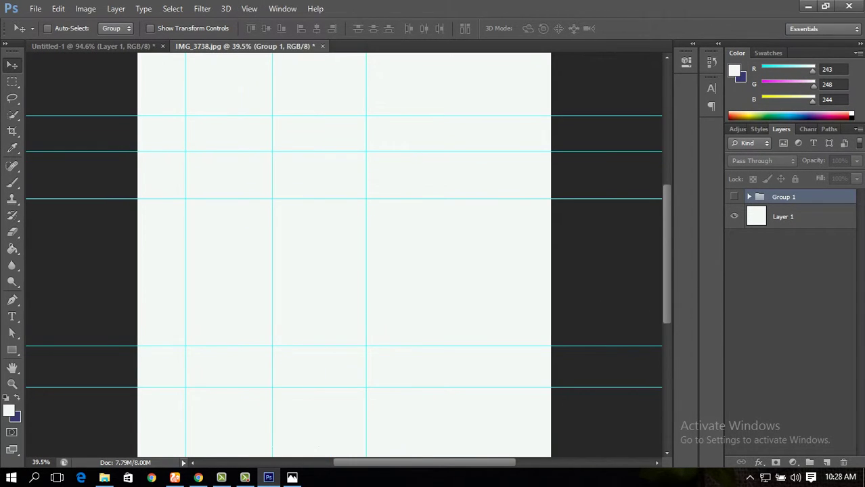
left_click(249, 9)
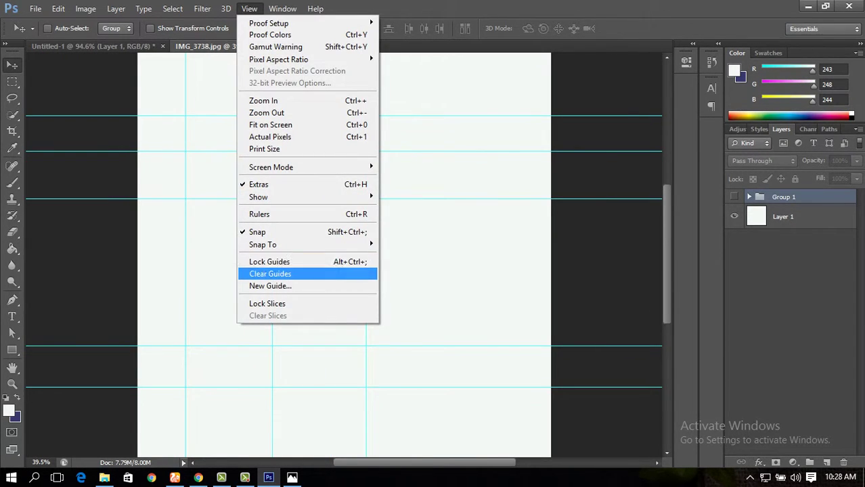
left_click(270, 274)
scroll(343, 254, "up", 2)
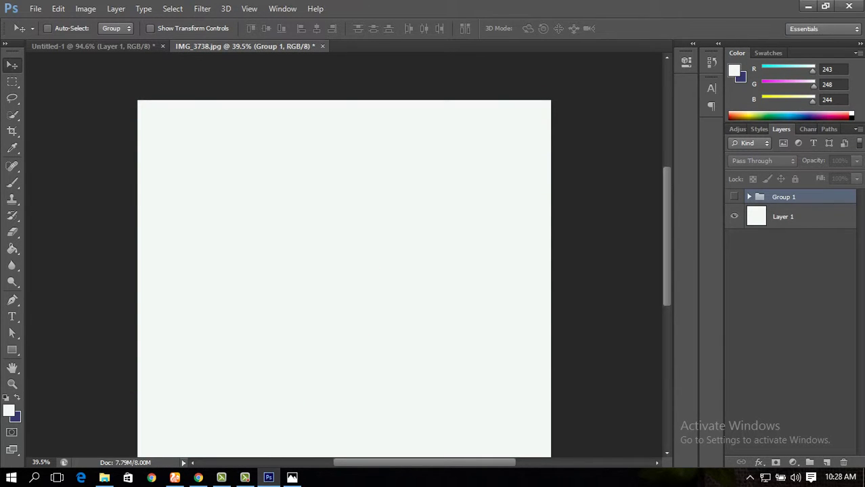
- Extend the canvas beyond its right and bottom edges with the Crop tool and apply the crop
key("c")
scroll(344, 253, "down", 5)
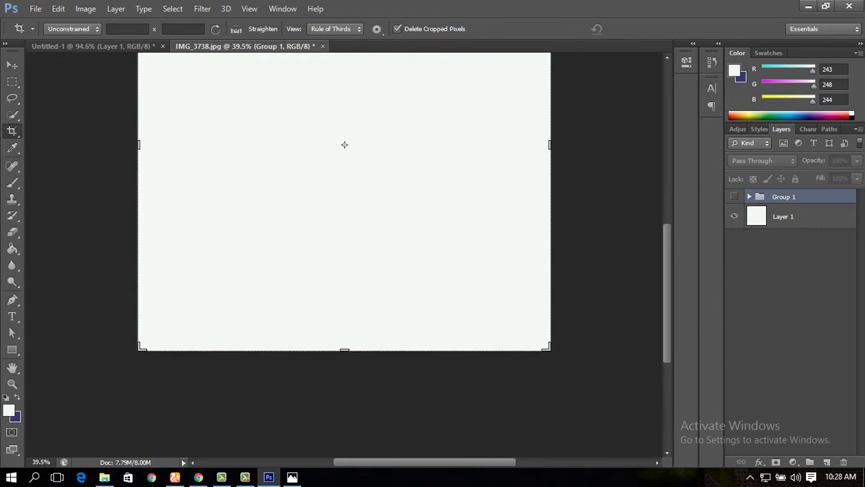
scroll(343, 145, "down", 2)
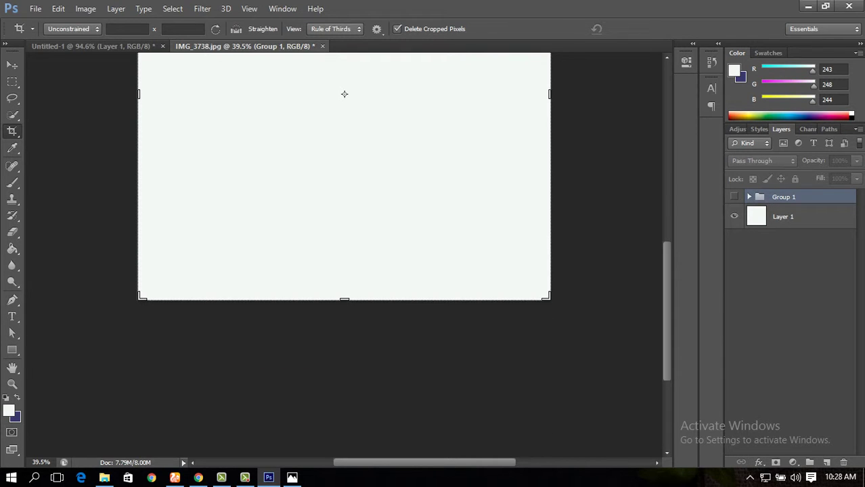
left_click_drag(549, 298, 591, 439)
scroll(344, 255, "up", 4)
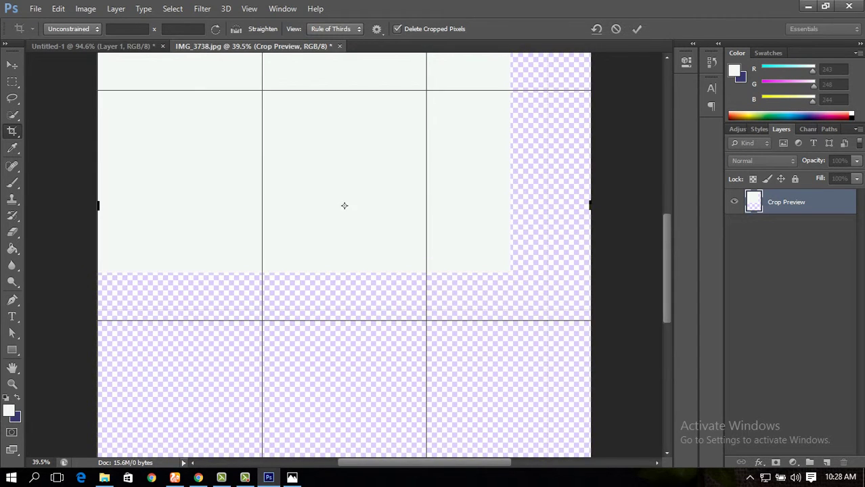
key("v")
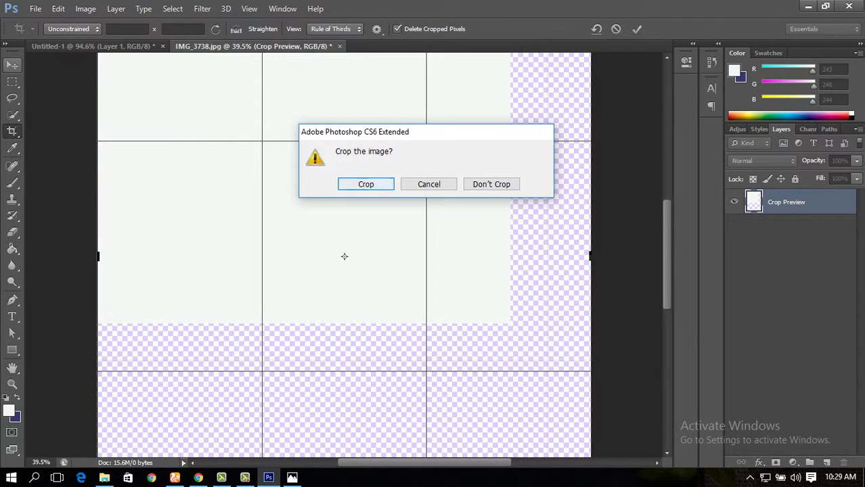
key("Return")
- Stretch the off-white Layer 1 to about 123% width and 169% height so it fills the extended canvas
left_click(778, 216)
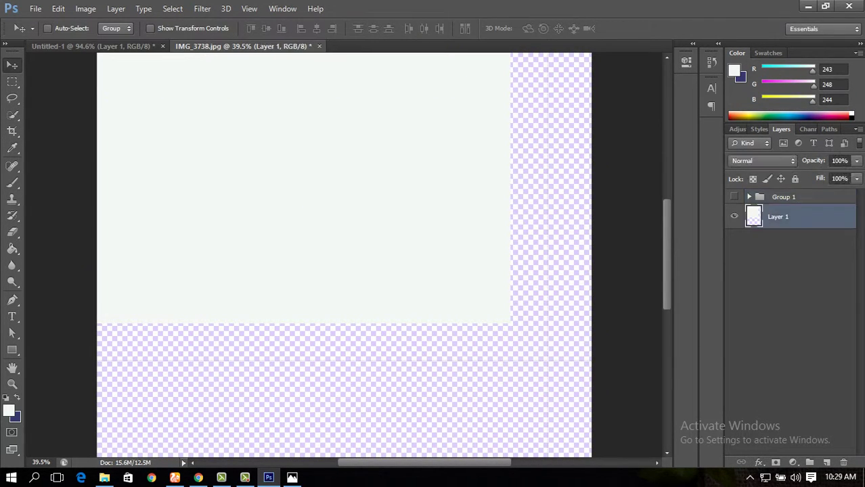
scroll(344, 255, "down", 3)
key("ctrl+t")
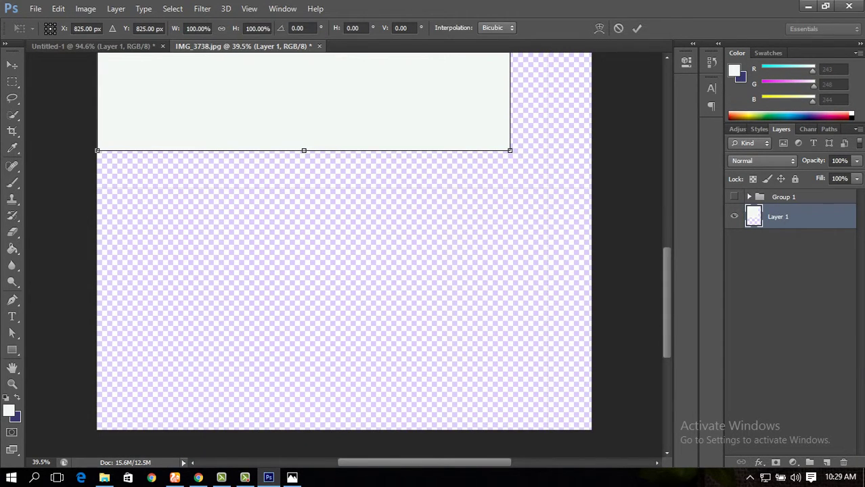
left_click_drag(509, 150, 606, 437)
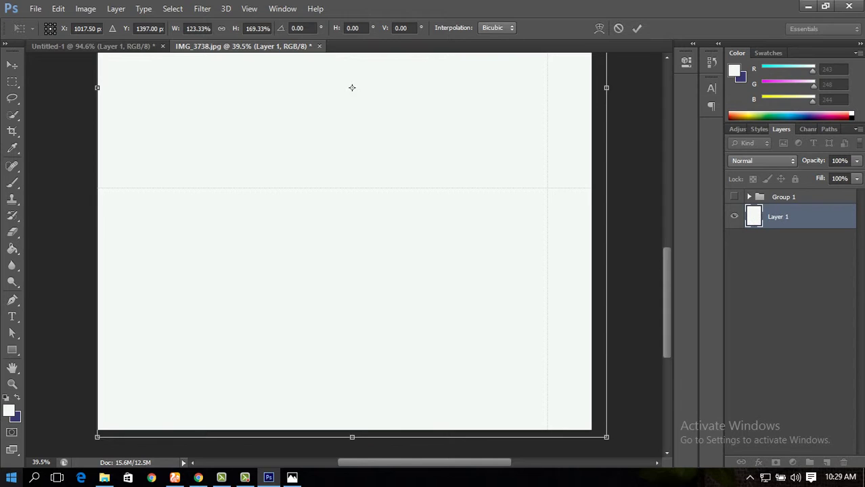
key("Return")
scroll(344, 254, "up", 10)
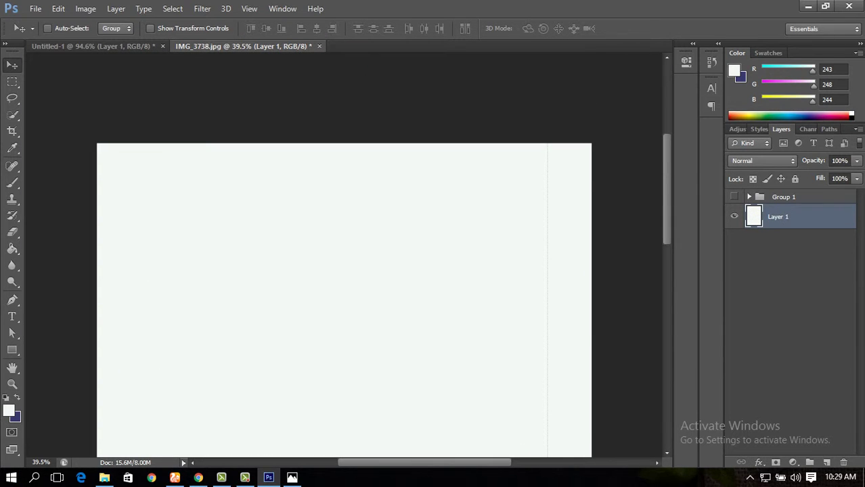
- Show Group 1 again and duplicate the group, placing the copy directly beneath the original
left_click(734, 196)
scroll(345, 271, "down", 3)
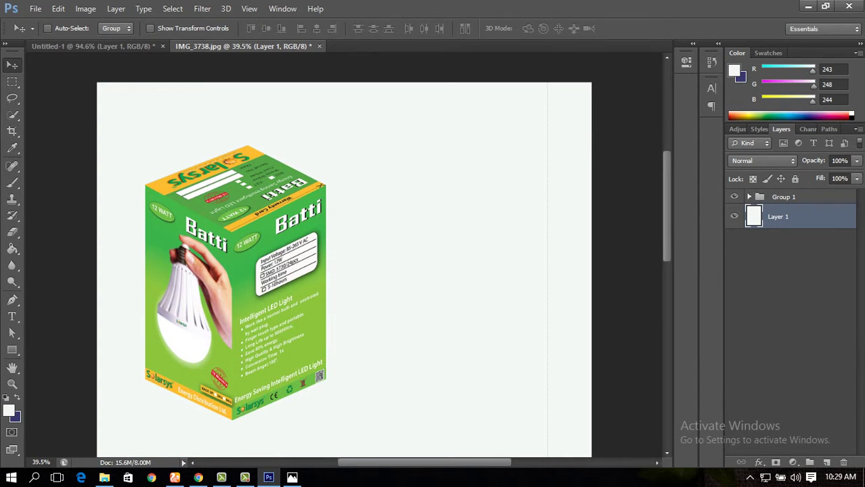
scroll(345, 271, "down", 2)
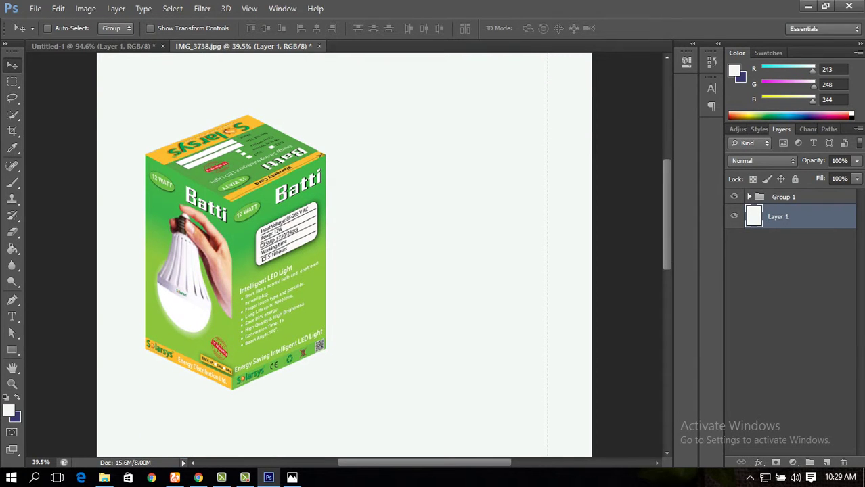
left_click(783, 197)
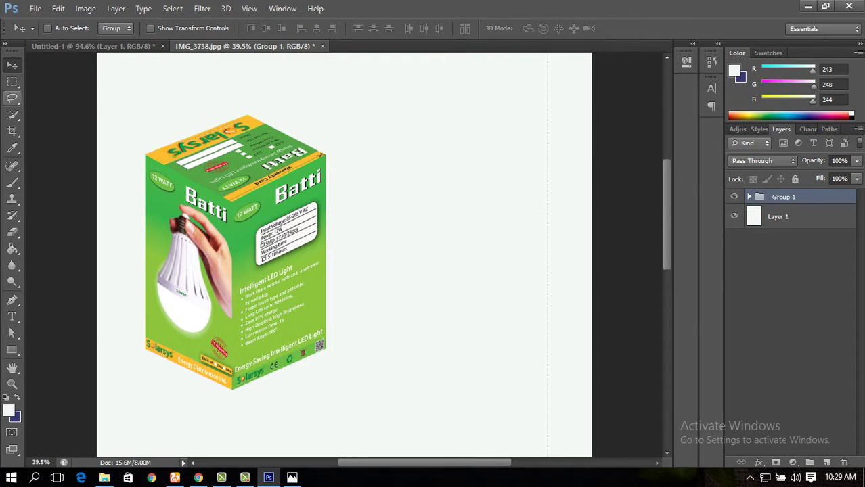
left_click_drag(783, 197, 784, 206)
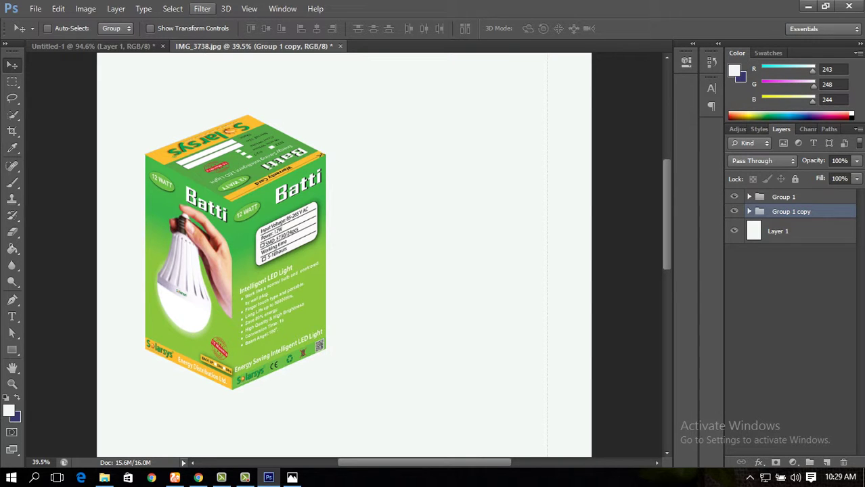
- Try to convert the duplicated group for smart filters
left_click(202, 8)
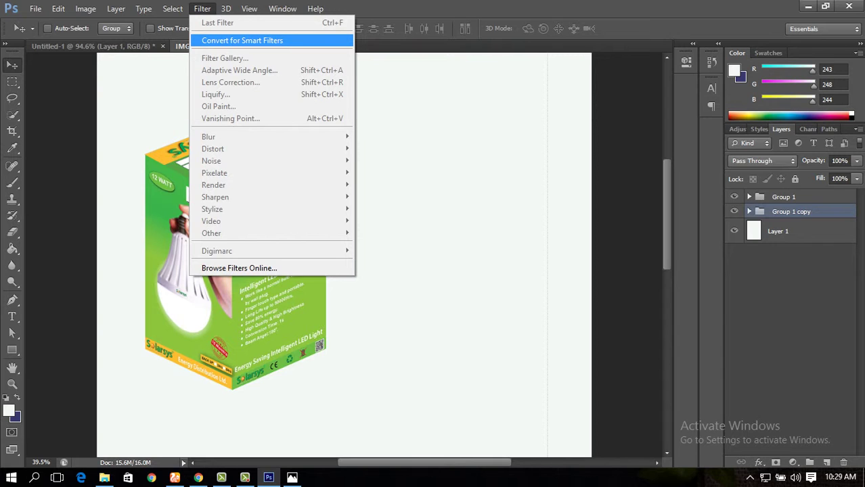
left_click(242, 40)
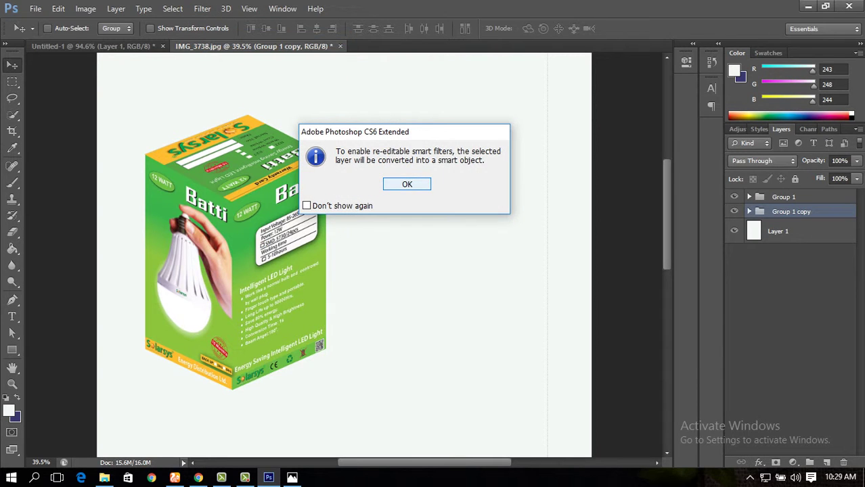
key("Return")
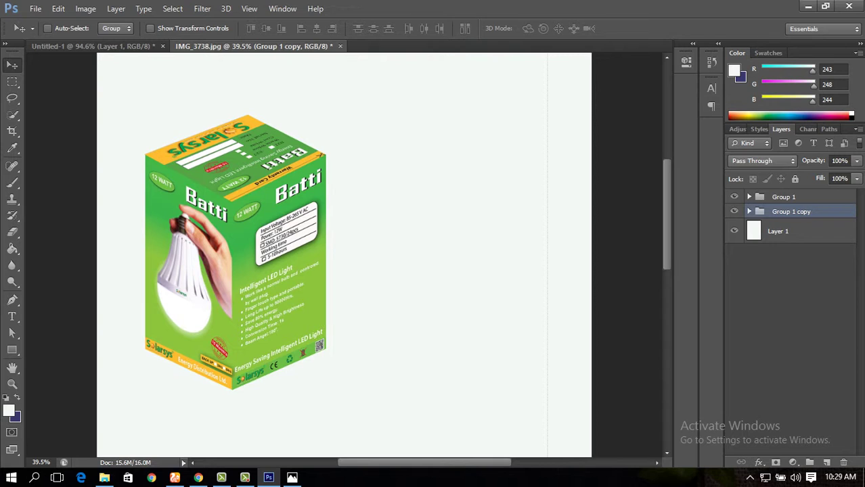
- Rasterize the three box face layers inside the duplicated group and merge them into one layer
left_click(749, 212)
left_click(793, 231)
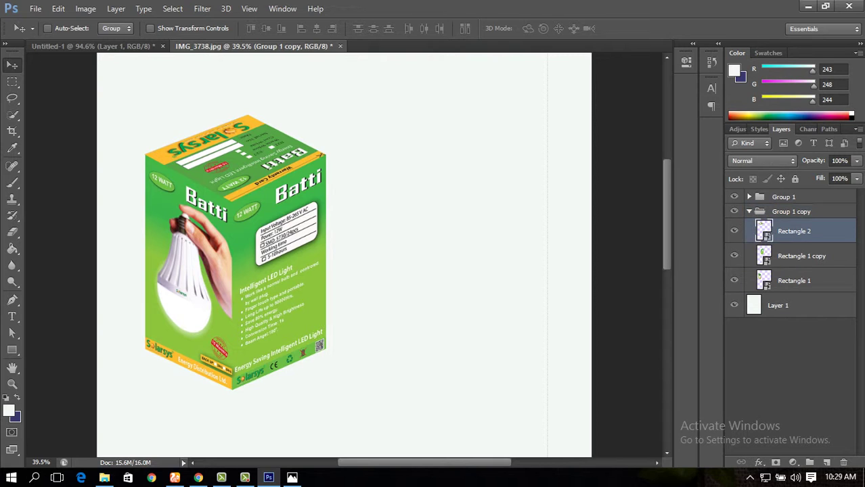
left_click(794, 280, "shift")
right_click(794, 281)
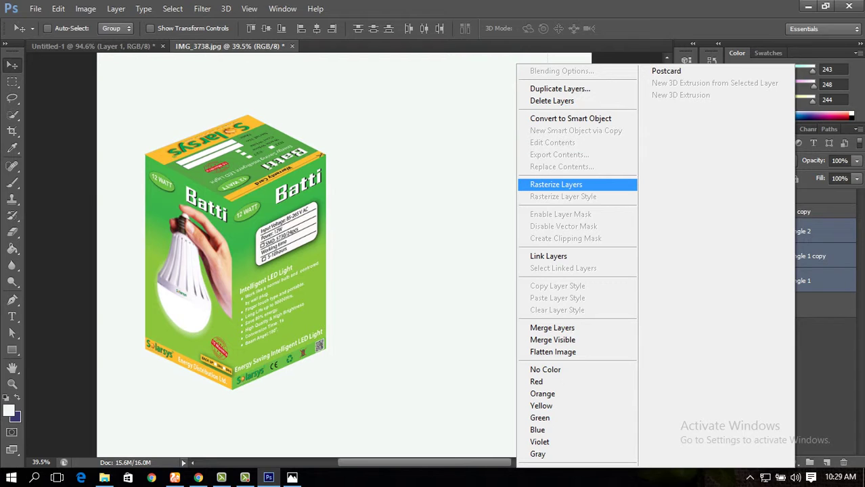
left_click(555, 184)
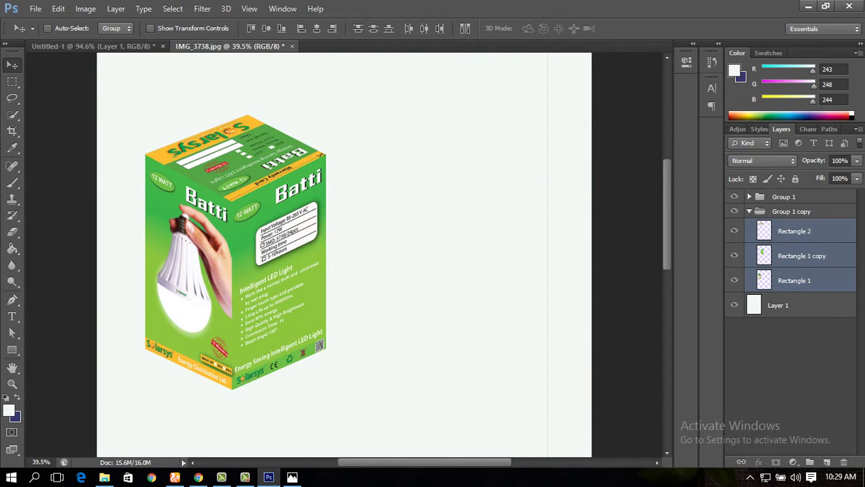
right_click(809, 256)
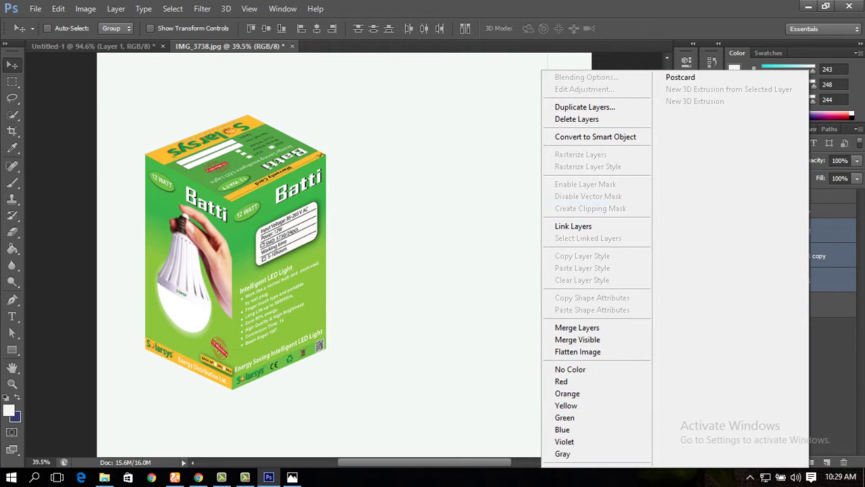
left_click(576, 328)
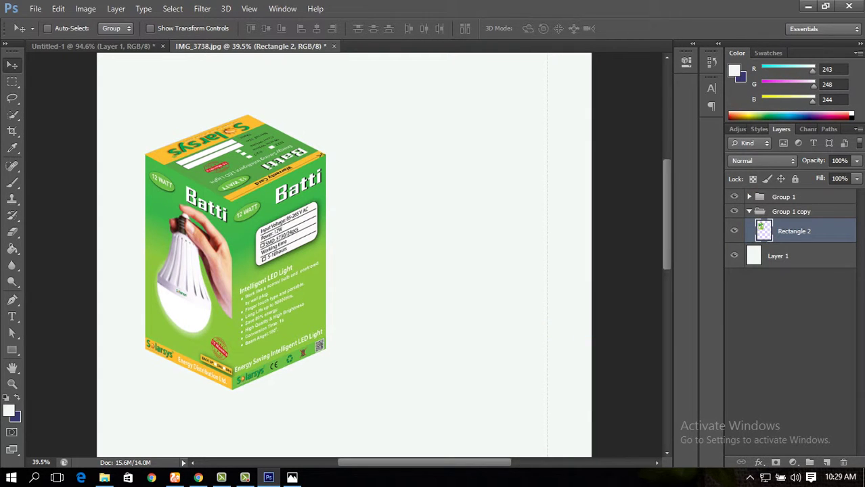
- Apply a Gaussian Blur with an 8.4 pixel radius to the merged box layer in the duplicated group
left_click(202, 8)
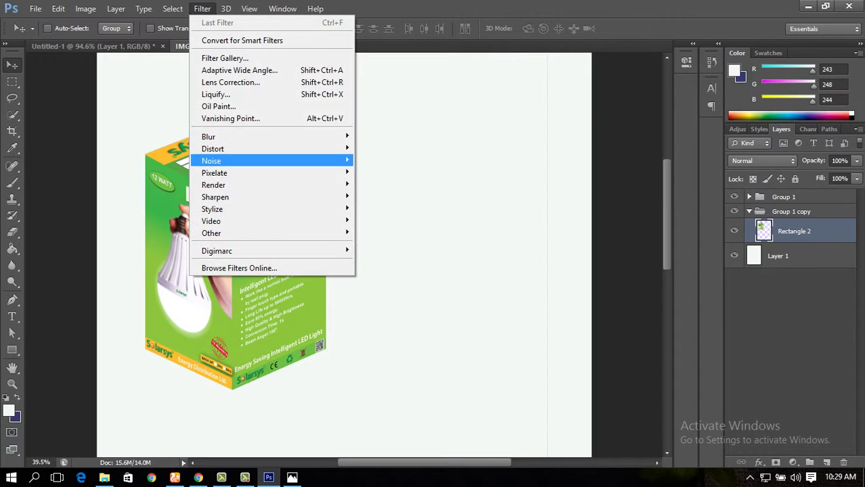
mouse_move(284, 136)
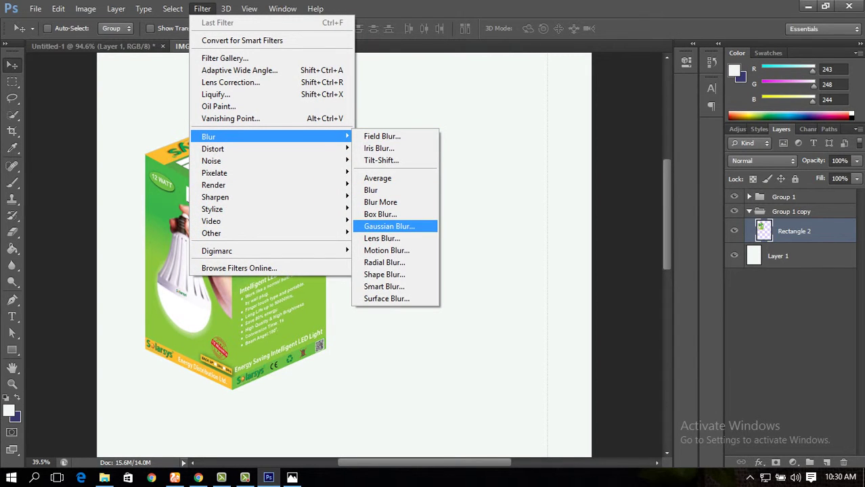
left_click(389, 226)
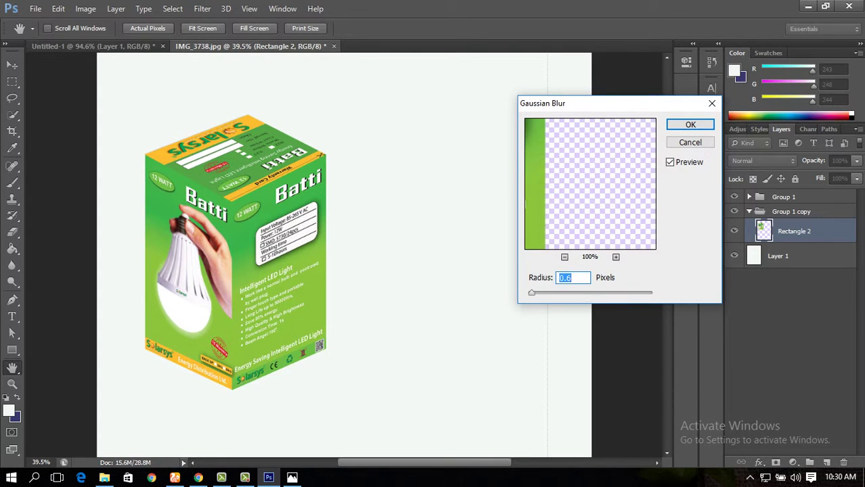
key("Up")
key("Up")
key("Up")
key("Up")
key("Up")
key("Up")
key("Up")
left_click(564, 257)
left_click(564, 257)
left_click(564, 257)
left_click(565, 257)
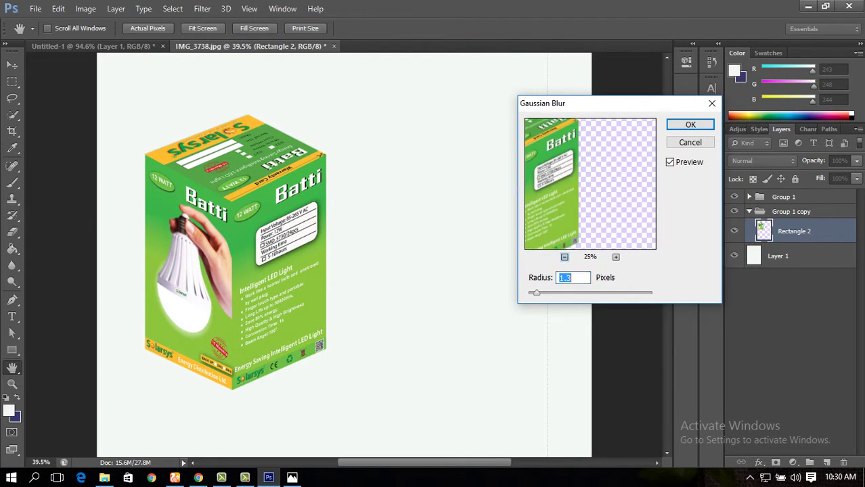
left_click(564, 257)
left_click(565, 257)
left_click(564, 257)
left_click_drag(536, 293, 572, 292)
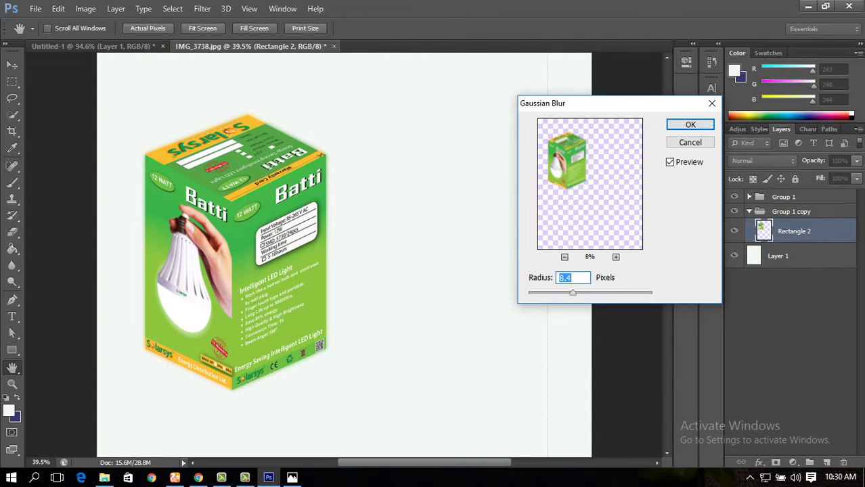
key("Return")
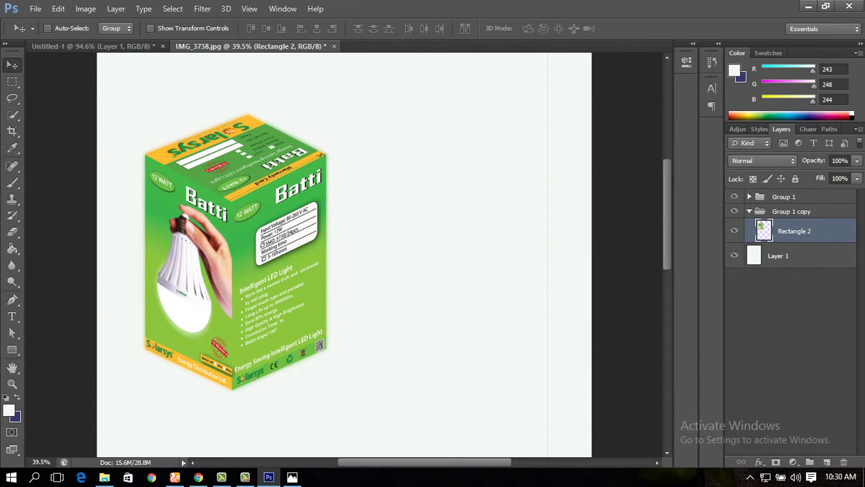
- Scale the blurred box layer to about 102.9% around its centre, and delete that layer from the duplicated group
key("ctrl+t")
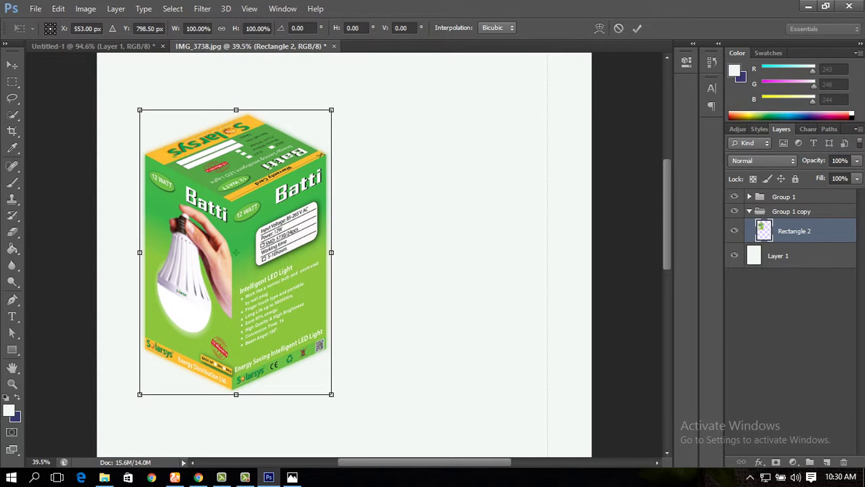
left_click_drag(331, 394, 334, 398)
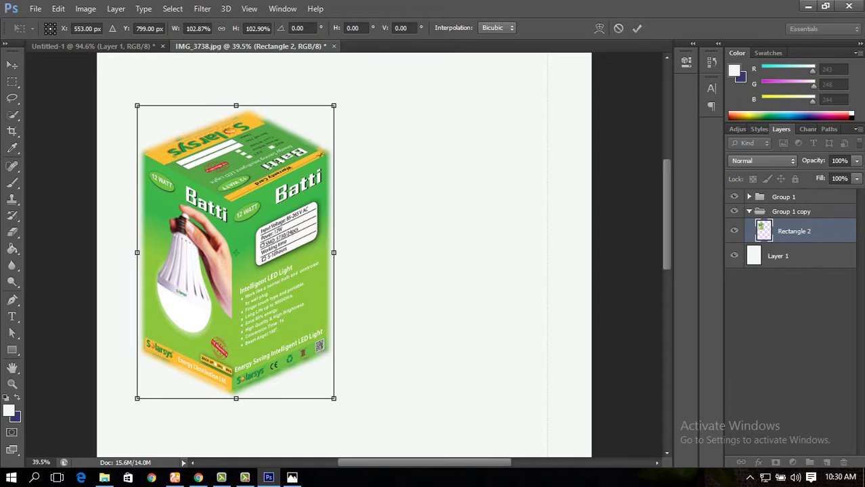
key("Return")
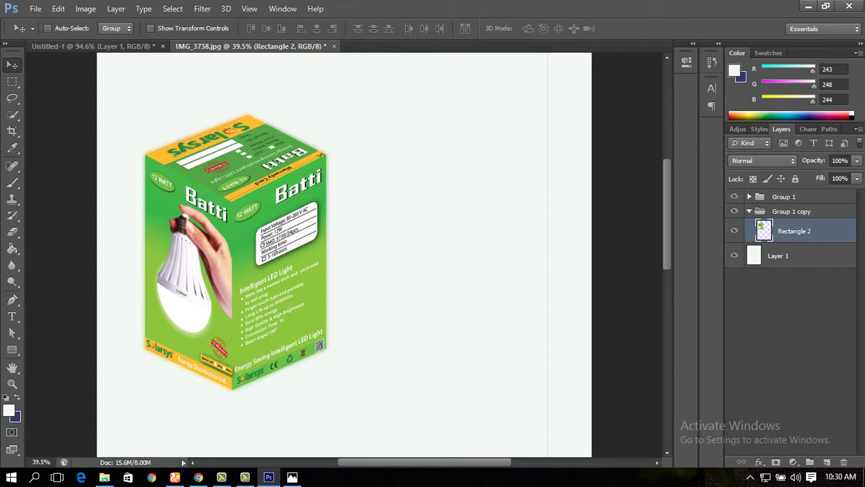
left_click_drag(793, 231, 843, 463)
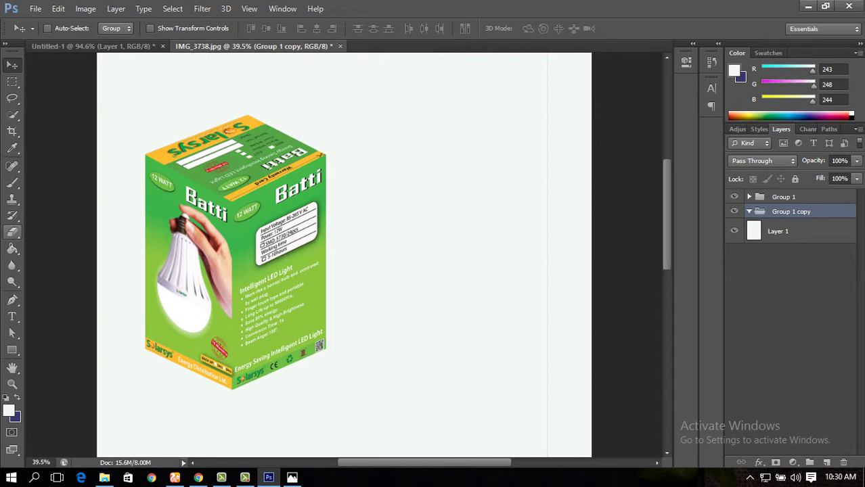
- Activate the Brush tool and add a new empty layer directly above Layer 1
left_click(12, 182)
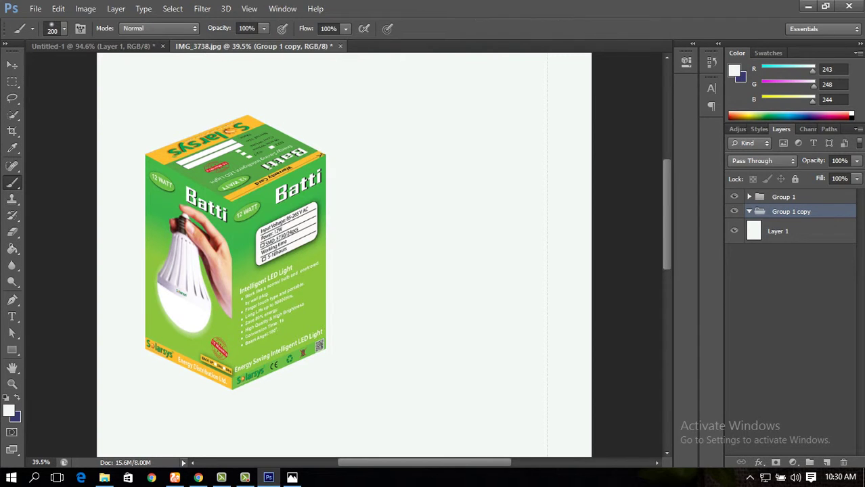
right_click(12, 182)
left_click(67, 181)
left_click(778, 231)
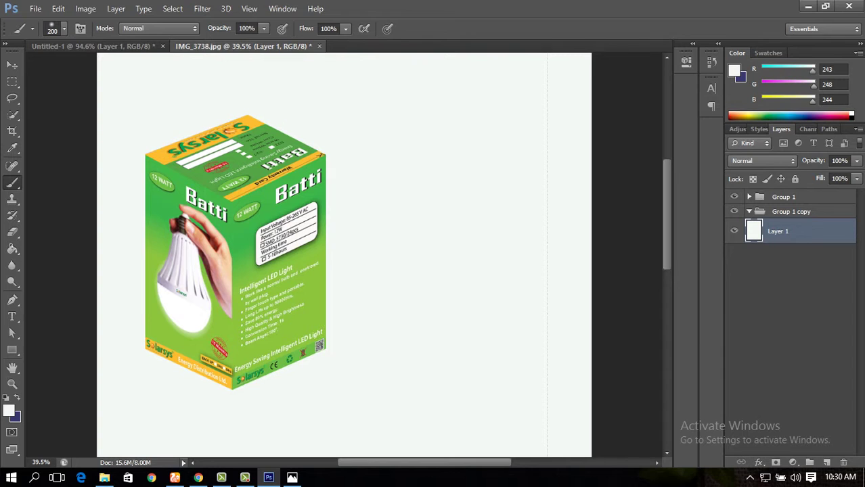
key("ctrl+shift+n")
key("Escape")
left_click(827, 463)
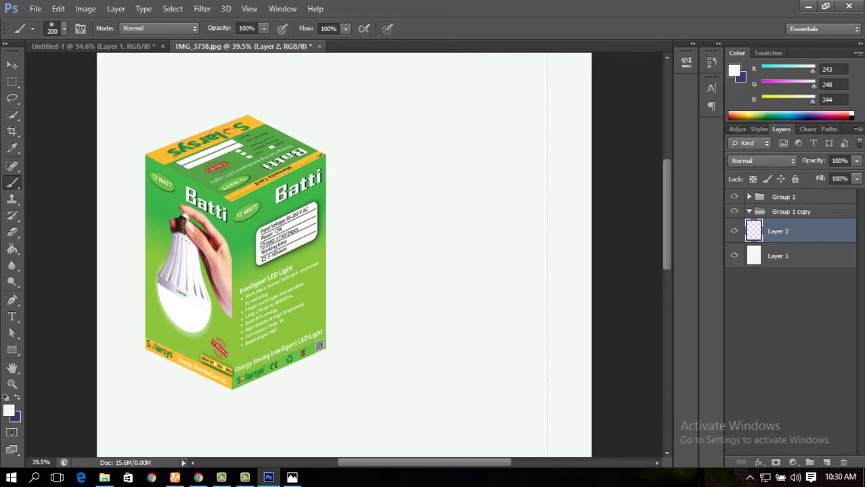
- Set up a soft round brush with a size of 453 px and 9% hardness
left_click(63, 28)
left_click(26, 126)
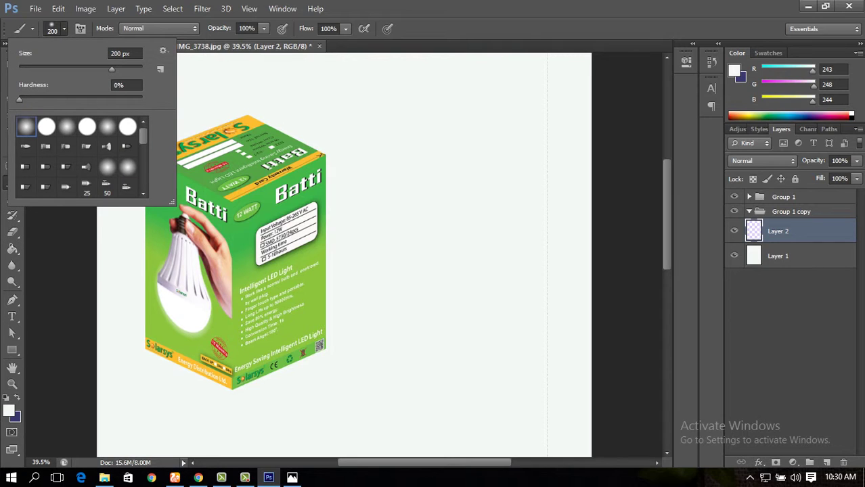
left_click(30, 99)
left_click(127, 69)
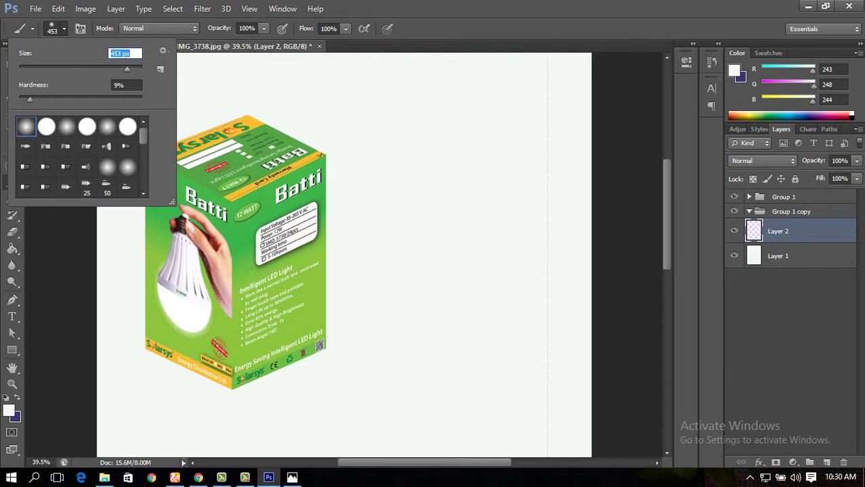
key("Return")
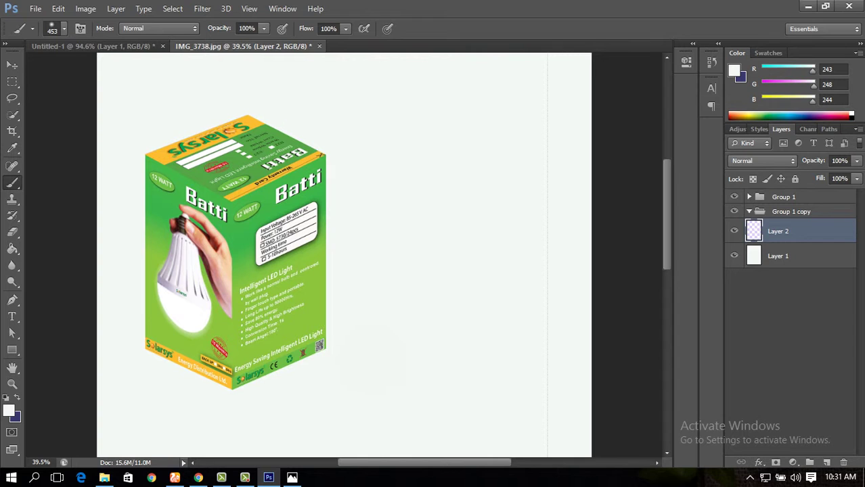
- Set the foreground colour to dark grey (R 96, G 98, B 96) and paint one soft dab on the background beside the box's lower right corner
left_click(9, 410)
left_click_drag(514, 371, 507, 417)
left_click(804, 309)
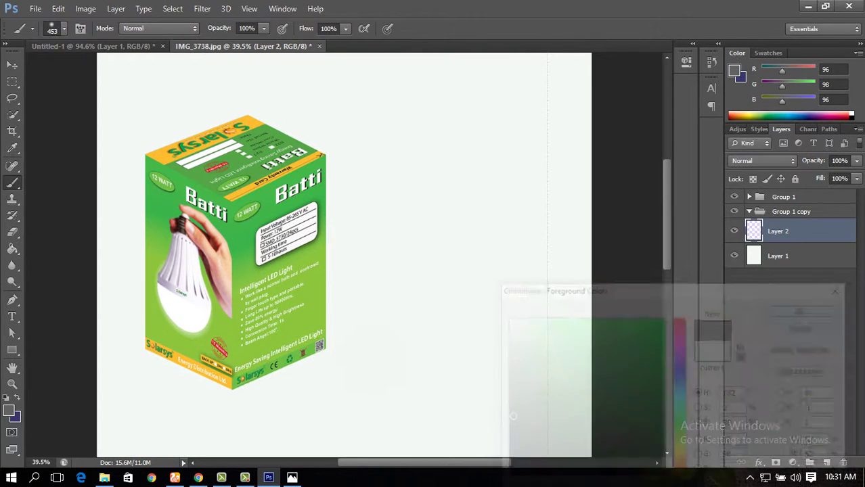
scroll(344, 255, "down", 3)
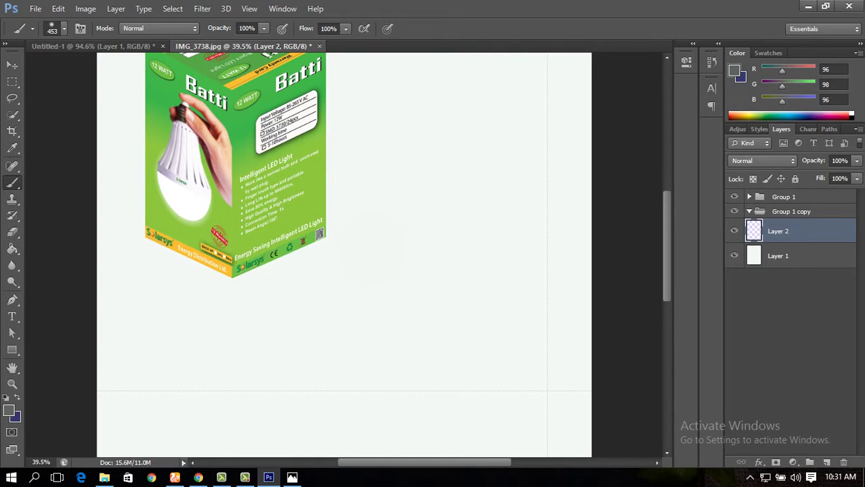
left_click(415, 295)
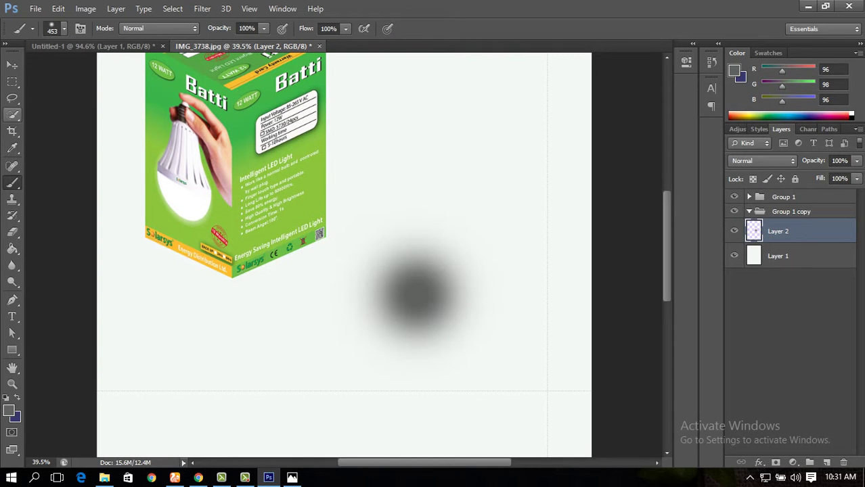
- Try to flatten the grey dab on Layer 2 to about 25% height, rotate it 19°, and fit it under the box's front-left bottom edge
left_click(13, 65)
key("ctrl+t")
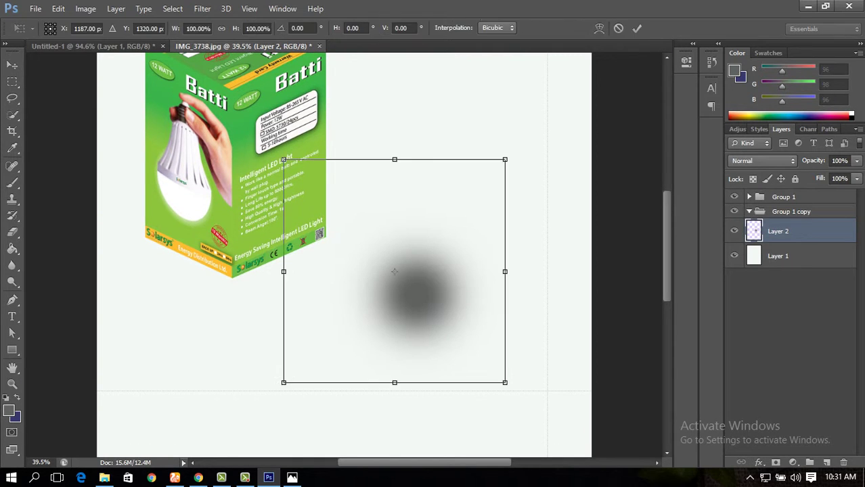
left_click_drag(394, 383, 395, 222)
left_click_drag(394, 190, 179, 247)
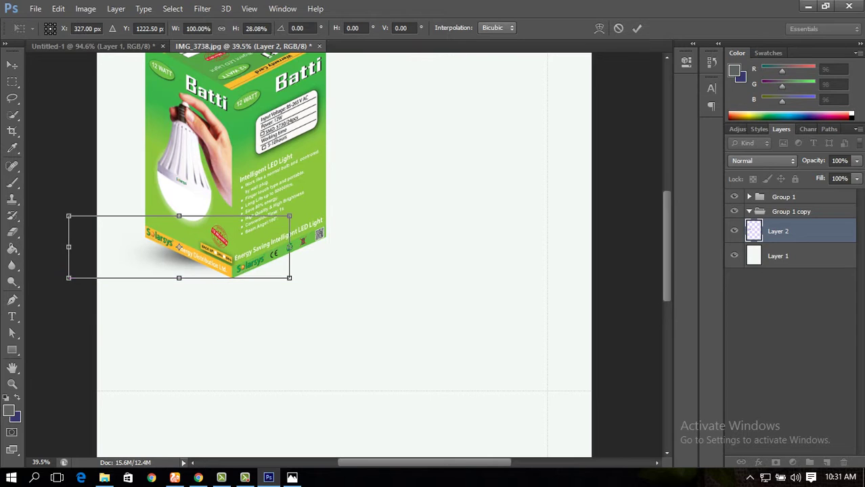
left_click_drag(293, 220, 295, 260)
left_click_drag(178, 247, 171, 247)
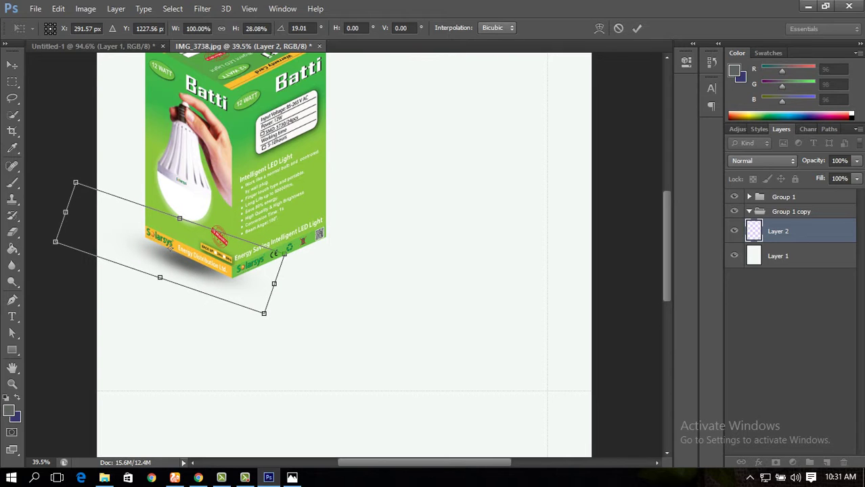
left_click_drag(181, 217, 165, 245)
left_click_drag(274, 254, 252, 249)
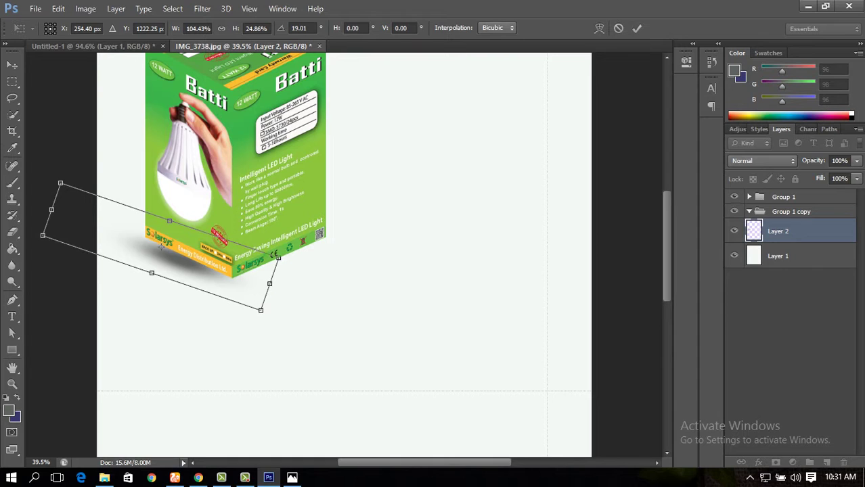
key("Escape")
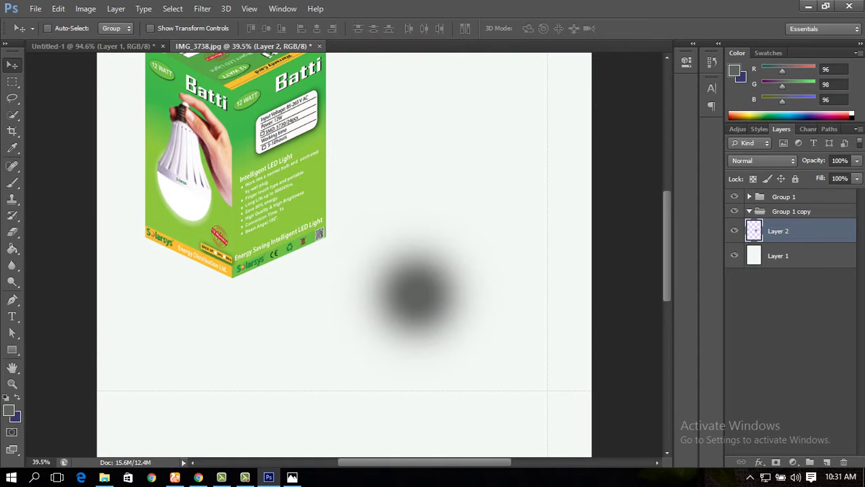
- Delete the dab layer, Layer 2, and reduce the soft brush to 200 px
key("Delete")
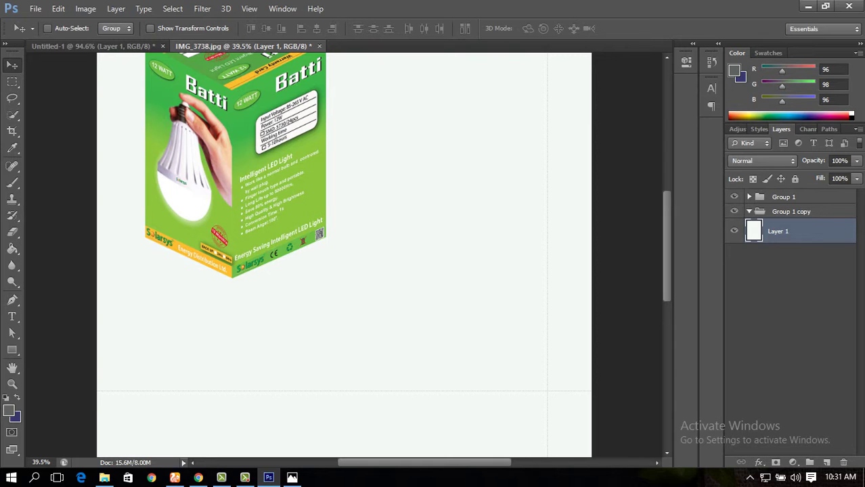
key("b")
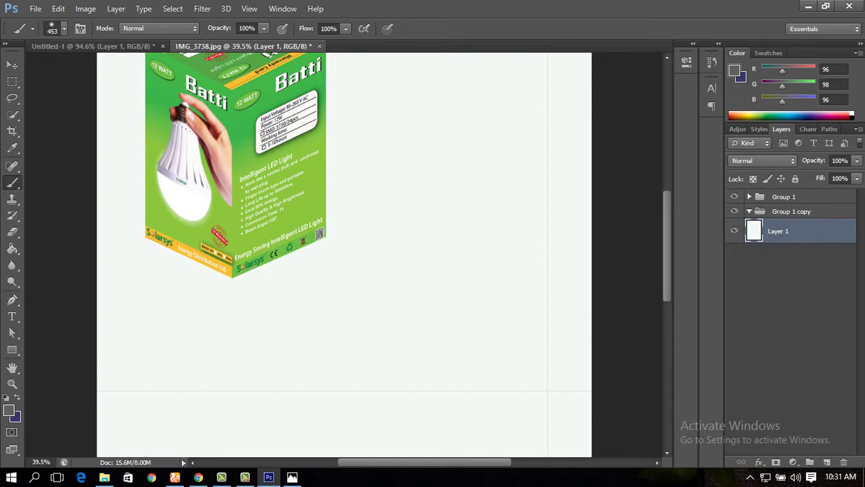
key("bracketleft")
key("bracketleft")
key("bracketleft")
- Try painting a dark grey shadow directly on Layer 1 along the box's bottom edges, and undo the stroke
mouse_move(147, 241)
left_mouse_down()
mouse_move(159, 257)
mouse_move(213, 281)
mouse_move(304, 261)
mouse_move(318, 249)
left_mouse_up()
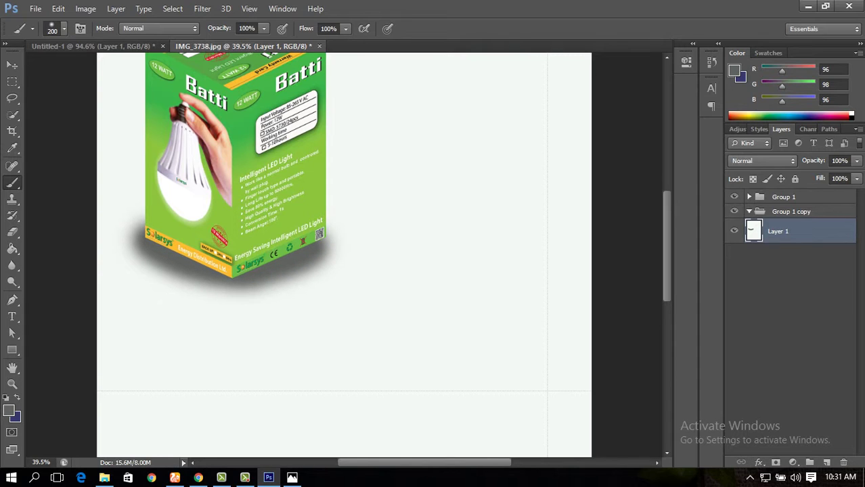
left_click(856, 160)
mouse_move(858, 175)
left_mouse_down()
mouse_move(810, 175)
mouse_move(857, 175)
left_mouse_up()
left_click(856, 161)
key("ctrl+alt+z")
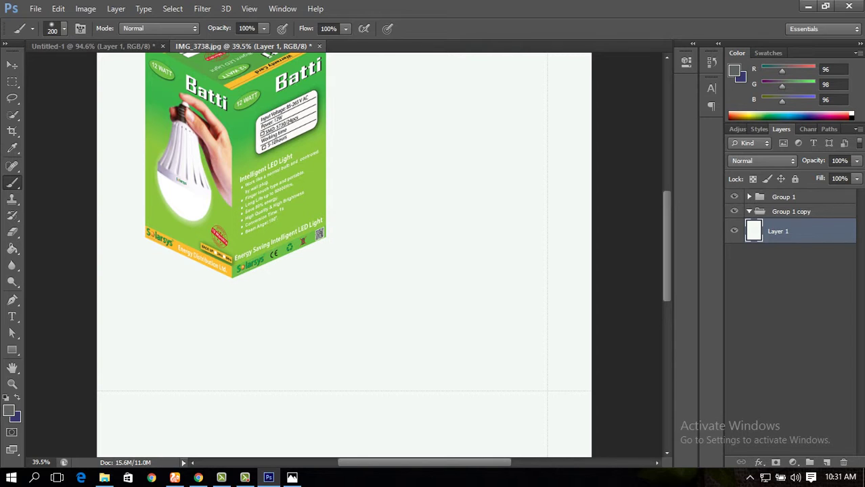
- Add a new empty layer above Layer 1 and paint a soft dark grey shadow along the box's bottom edges
left_click(826, 462)
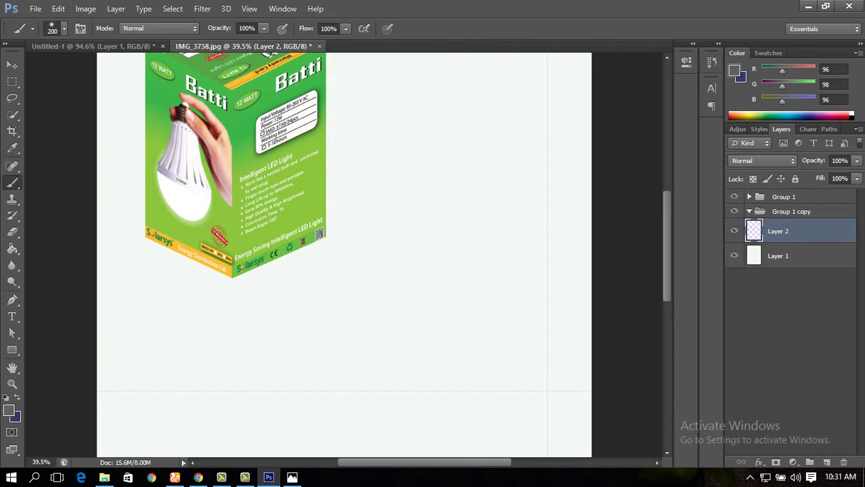
mouse_move(150, 236)
left_mouse_down()
mouse_move(142, 257)
mouse_move(230, 281)
mouse_move(271, 273)
mouse_move(320, 240)
left_mouse_up()
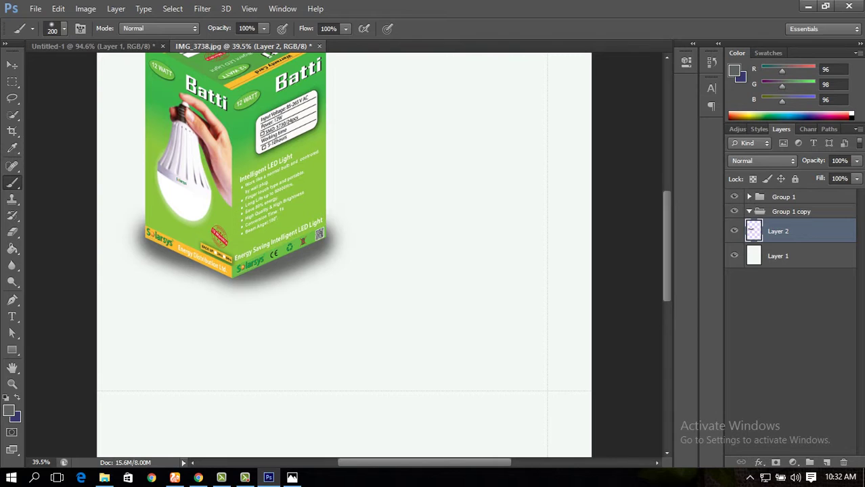
left_click(206, 270)
left_click(194, 268)
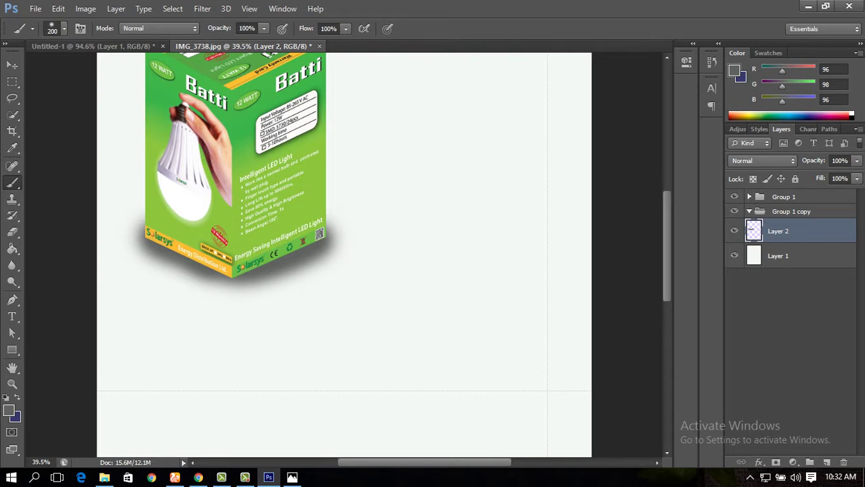
- Lower the shadow layer's fill to 44% and shift the shadow slightly down and to the right
left_click(857, 179)
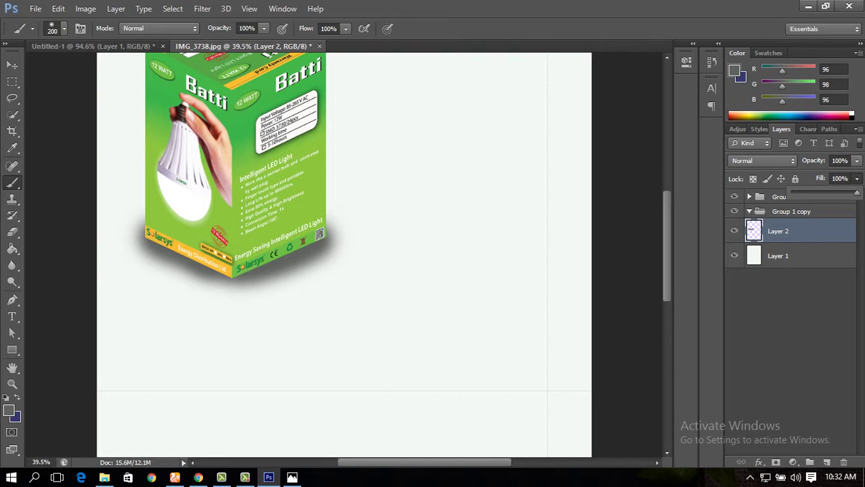
left_click_drag(856, 194, 821, 193)
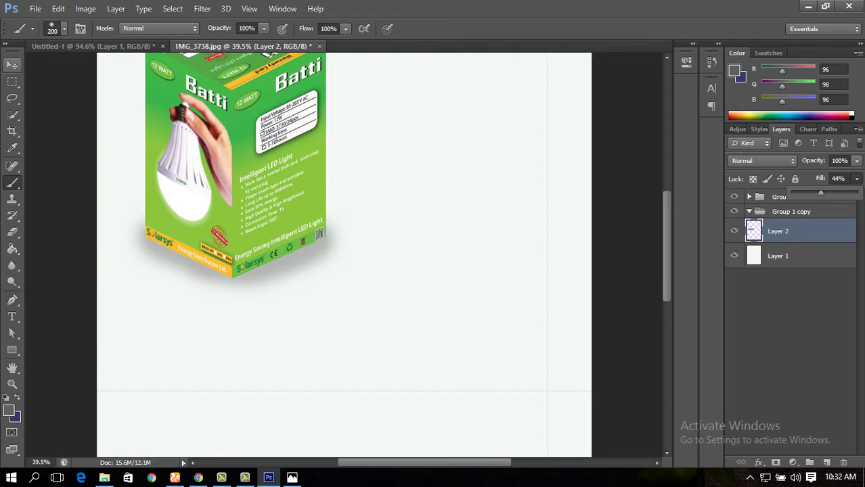
left_click(12, 64)
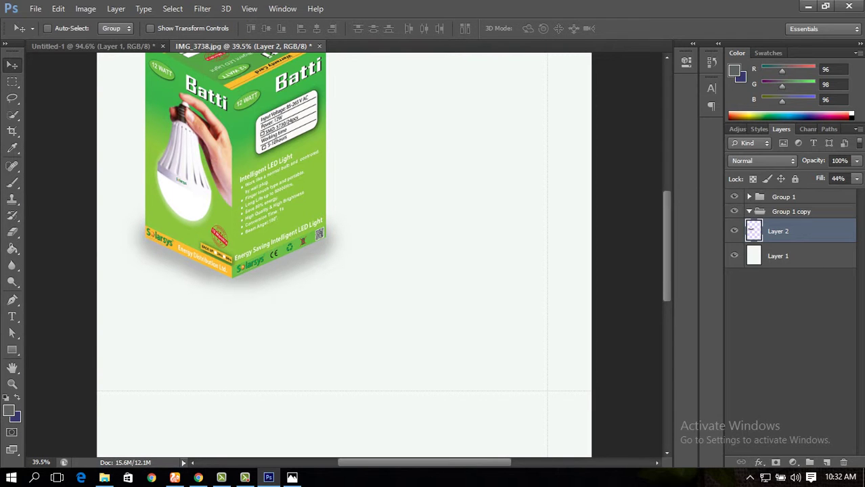
left_click_drag(295, 229, 299, 232)
key("ctrl+plus")
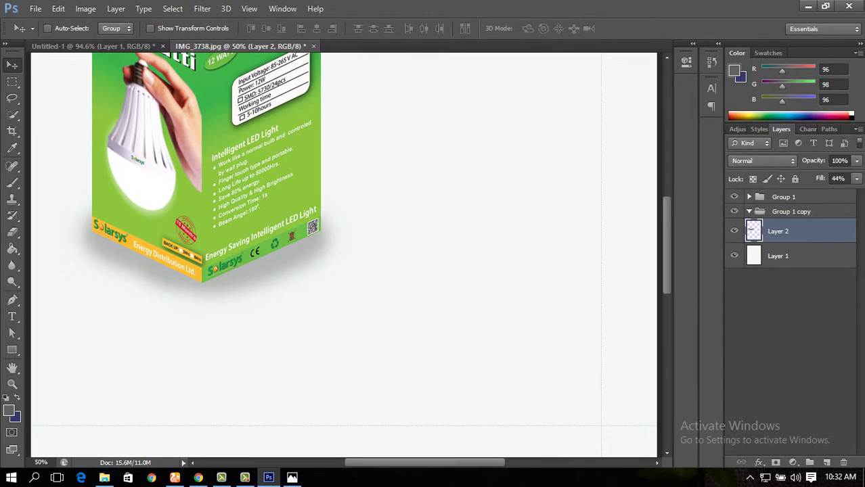
key("ctrl+minus")
key("ctrl+minus")
key("ctrl+minus")
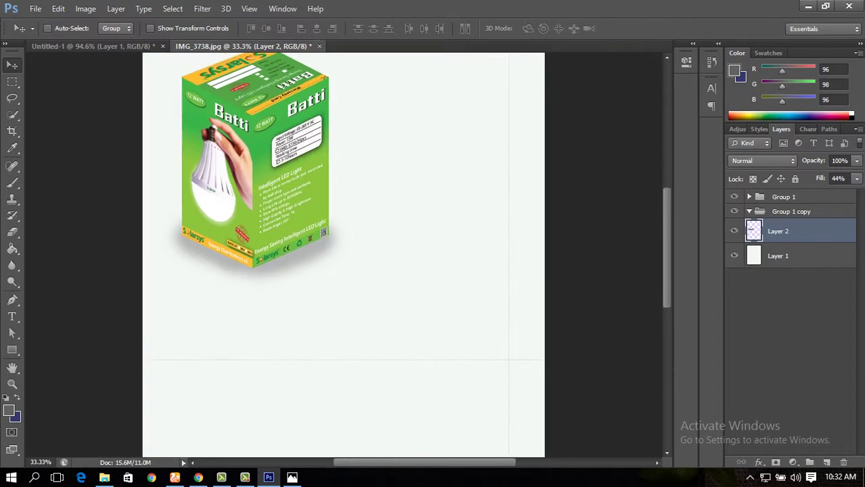
key("ctrl+plus")
key("ctrl+plus")
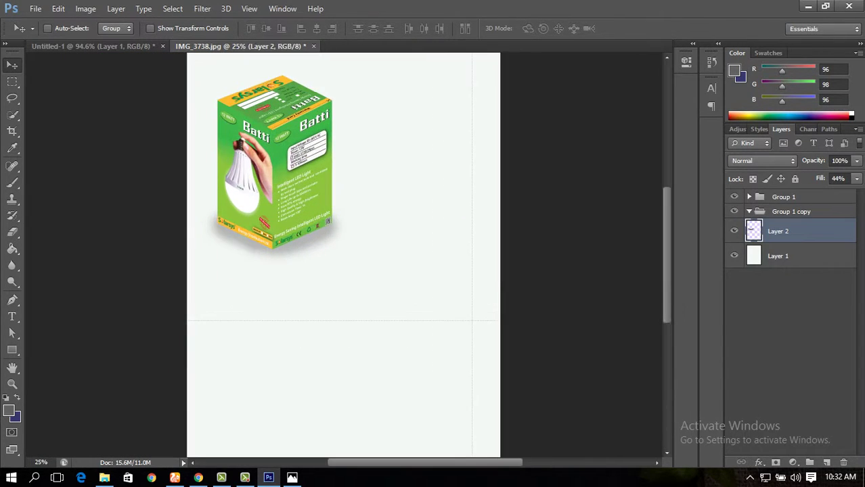
scroll(344, 255, "up", 5)
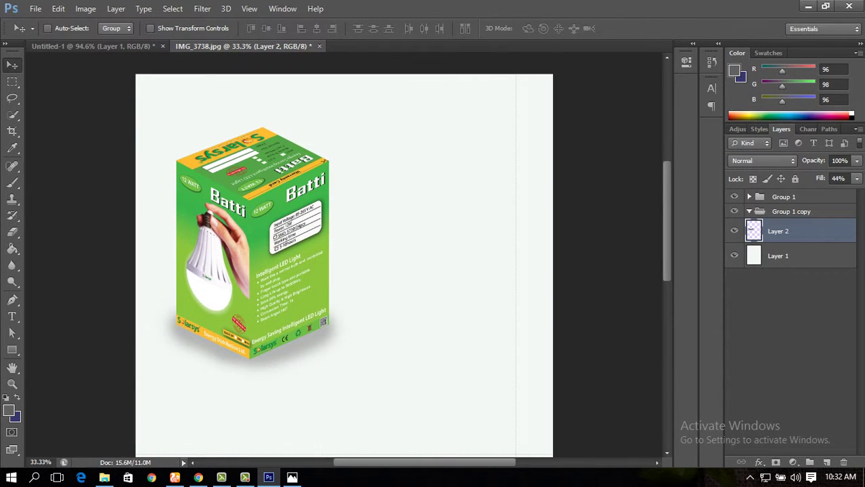
left_click(35, 9)
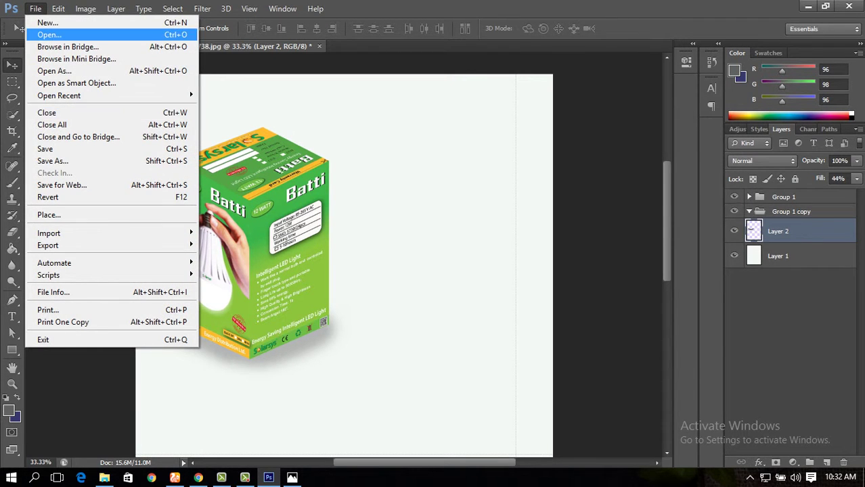
left_click(50, 34)
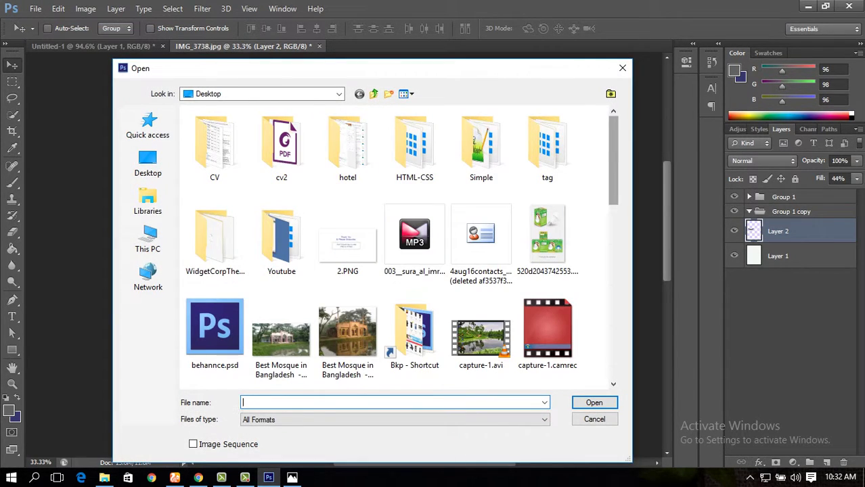
scroll(399, 247, "down", 5)
scroll(400, 247, "down", 4)
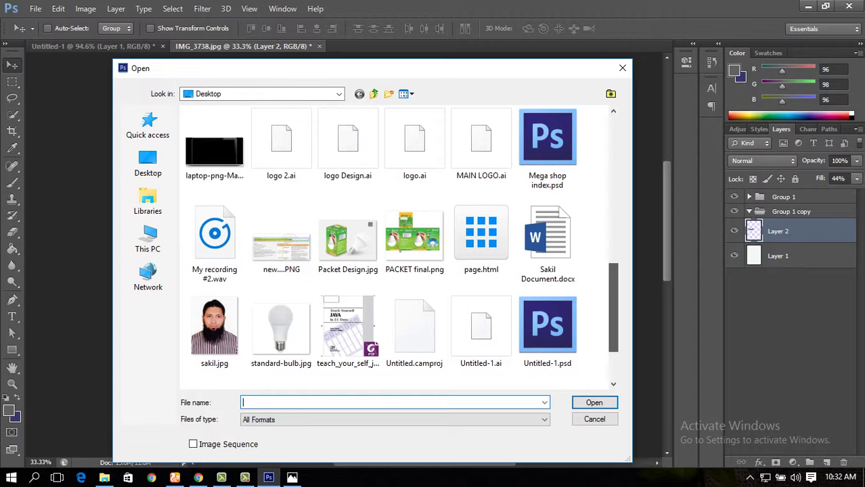
scroll(399, 247, "down", 1)
key("Escape")
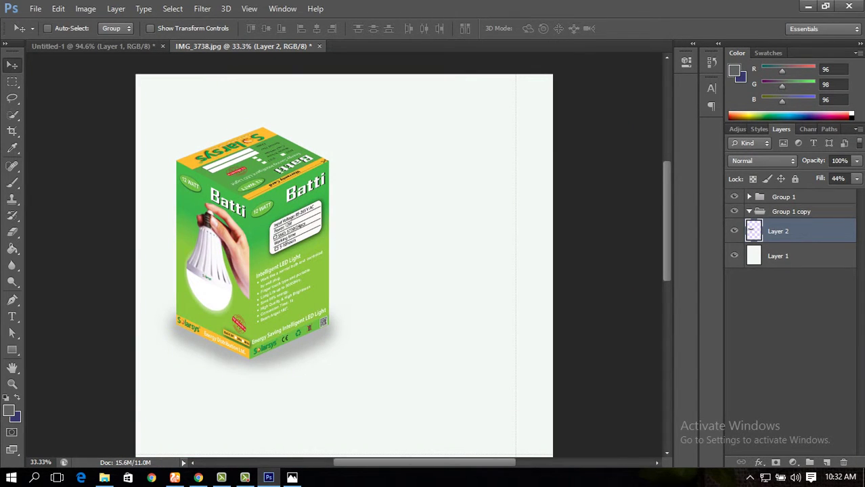
- Switch to Chrome to examine the reference photo of a bulb packet with a bulb beside it, and return to Photoshop
left_click(197, 478)
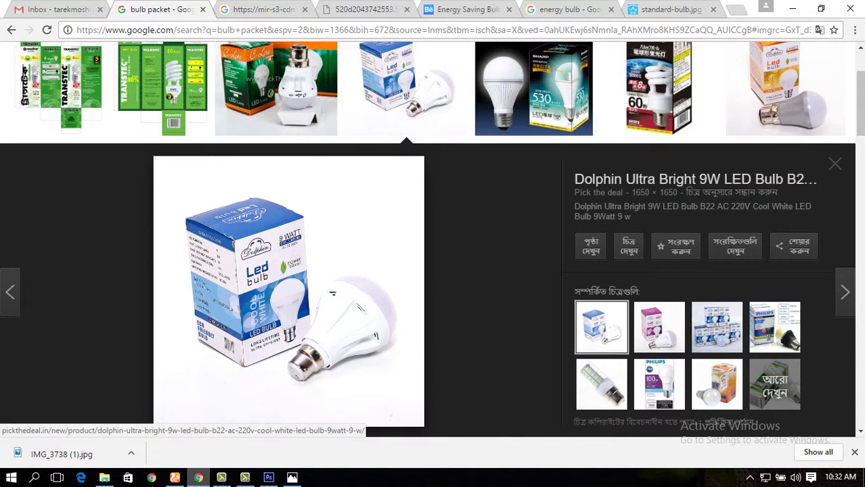
left_click(268, 478)
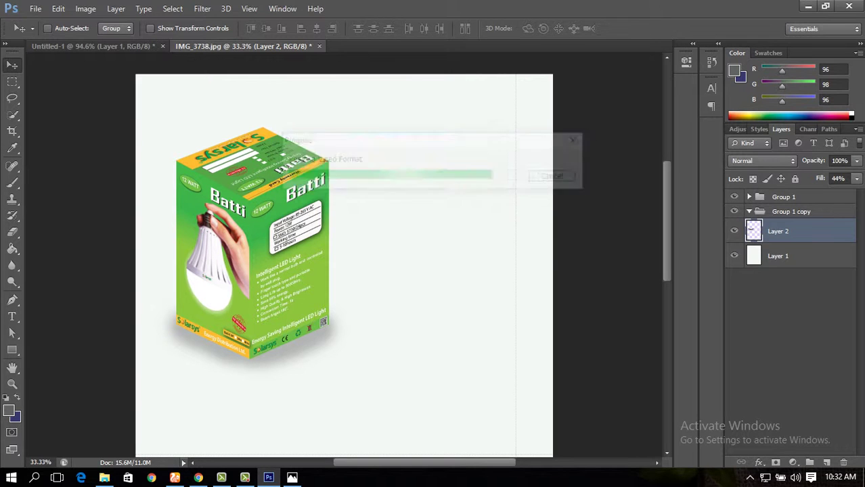
key("Return")
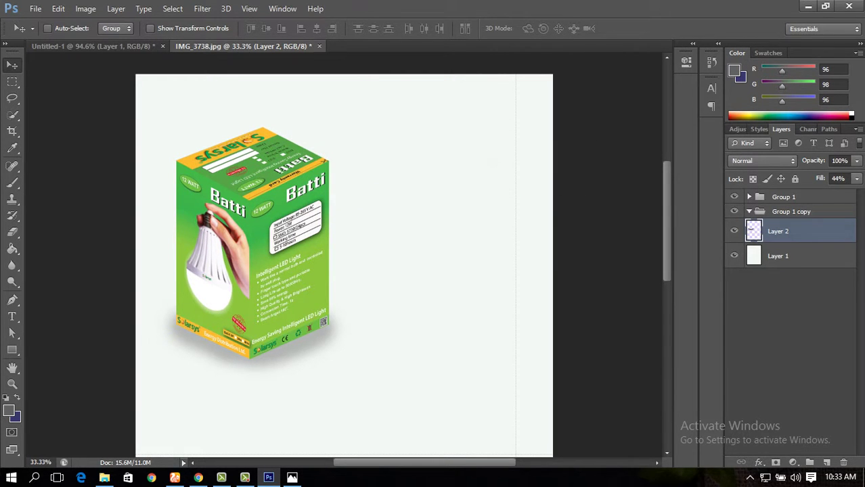
- Open the bulb photo standard-bulb.jpg from the Desktop
left_click(35, 8)
left_click(40, 34)
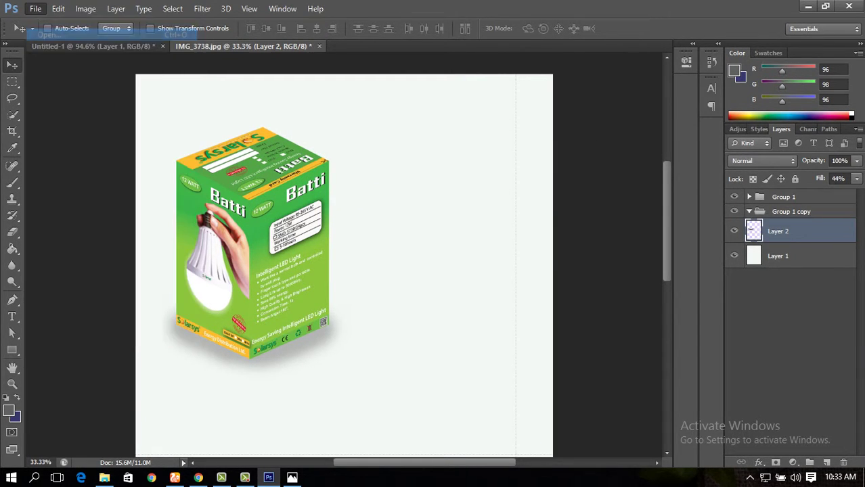
scroll(396, 246, "down", 8)
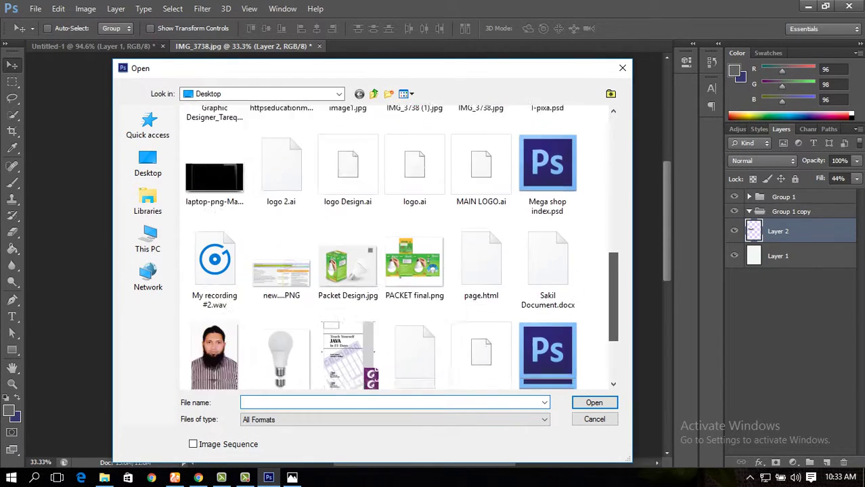
double_click(281, 288)
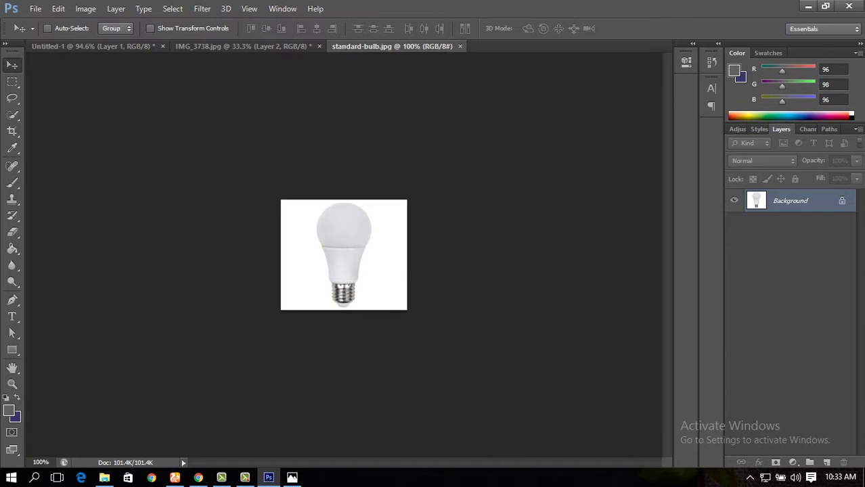
- Try to select the white background around the bulb with a 35 px Quick Selection brush, and undo the selection
key("z")
left_click_drag(343, 255, 393, 254)
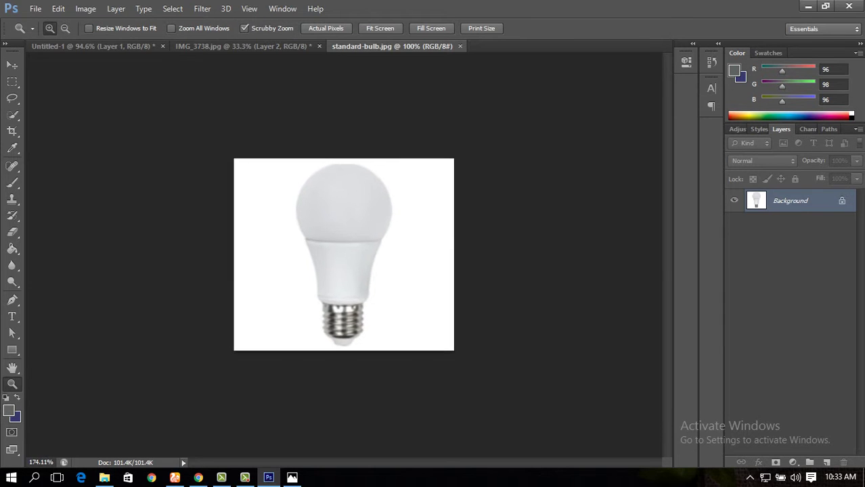
key("w")
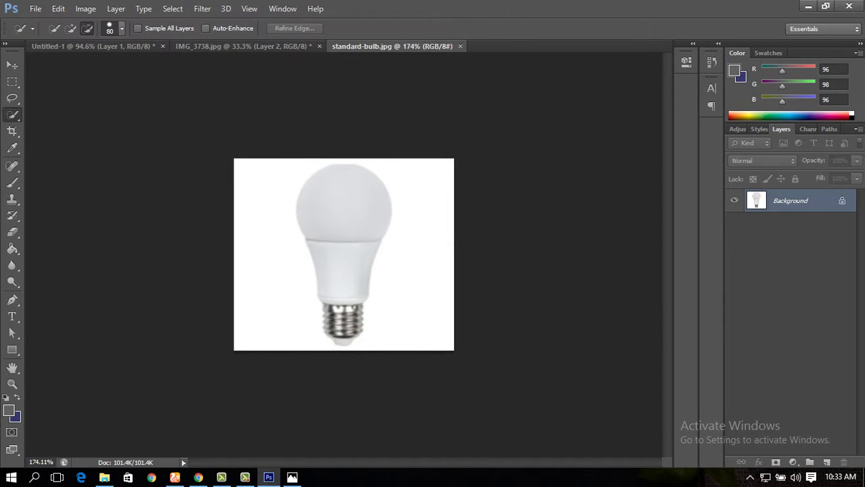
key("bracketleft")
key("bracketleft")
key("bracketleft")
left_click(268, 235)
left_click(338, 236)
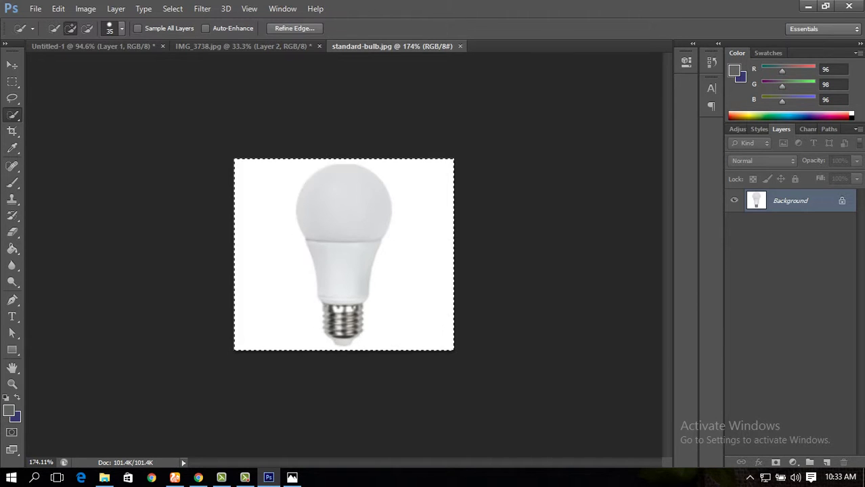
key("ctrl+alt+z")
key("ctrl+alt+z")
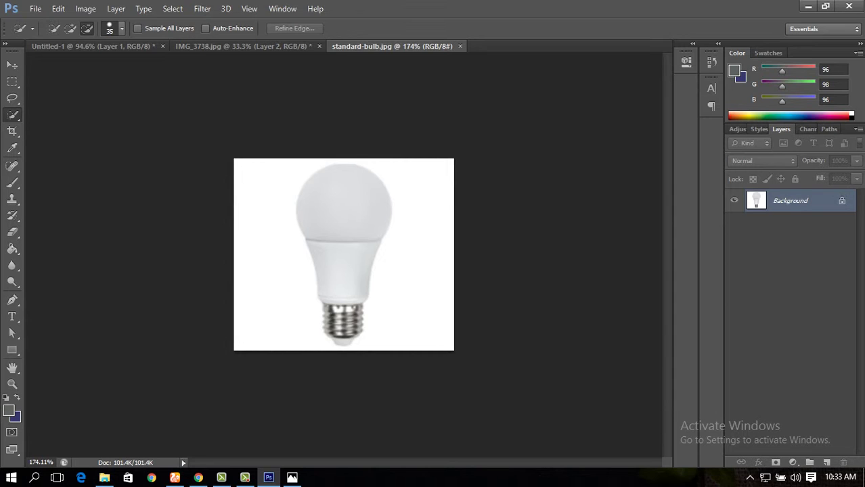
- Convert the bulb photo's locked Background into an editable layer named Layer 0
double_click(790, 201)
left_click(656, 191)
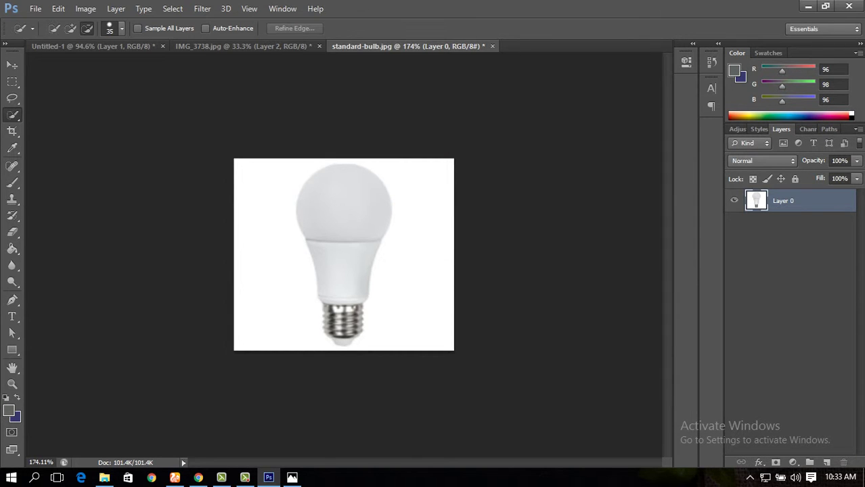
left_click(86, 8)
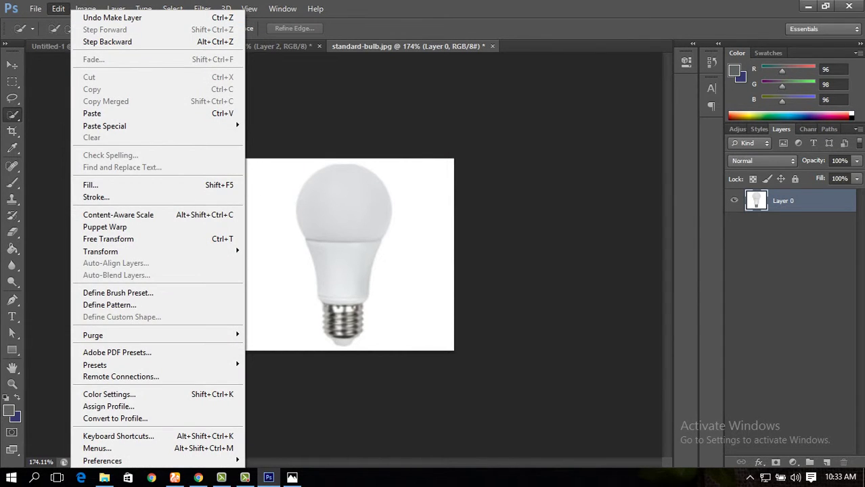
- Darken the bulb photo on Layer 0 with a Curves adjustment, input 163 and output 101
left_click(58, 8)
left_click(86, 8)
mouse_move(92, 23)
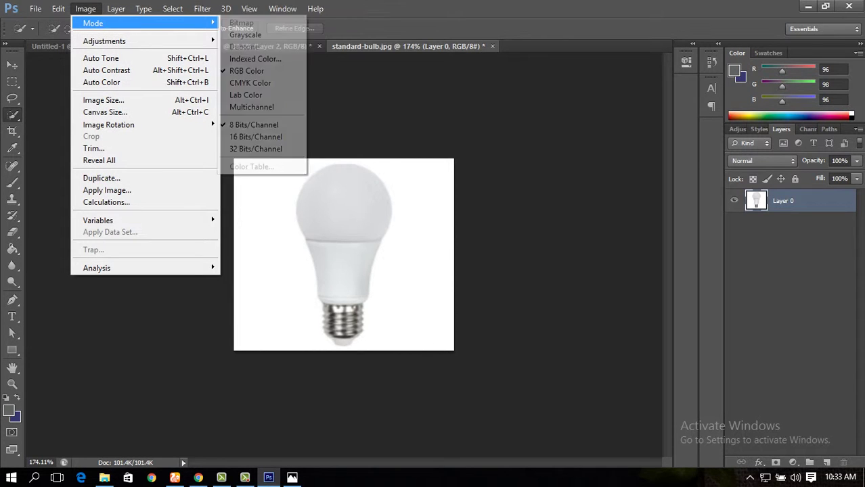
mouse_move(104, 41)
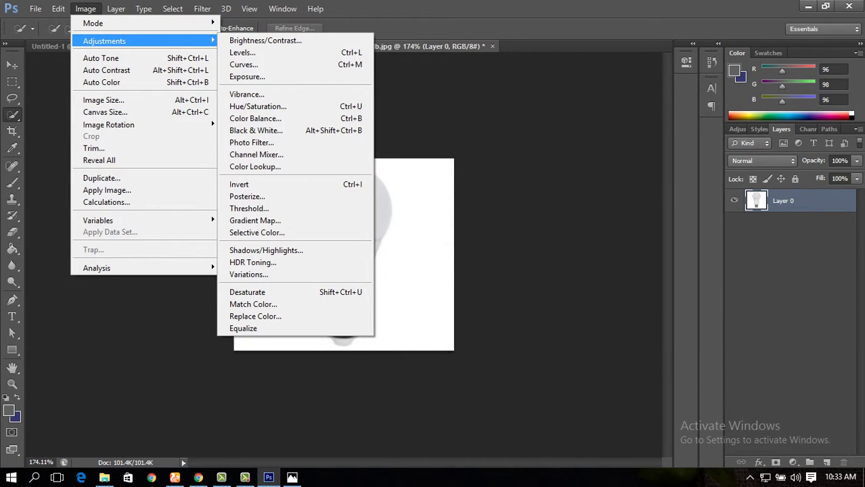
left_click(244, 64)
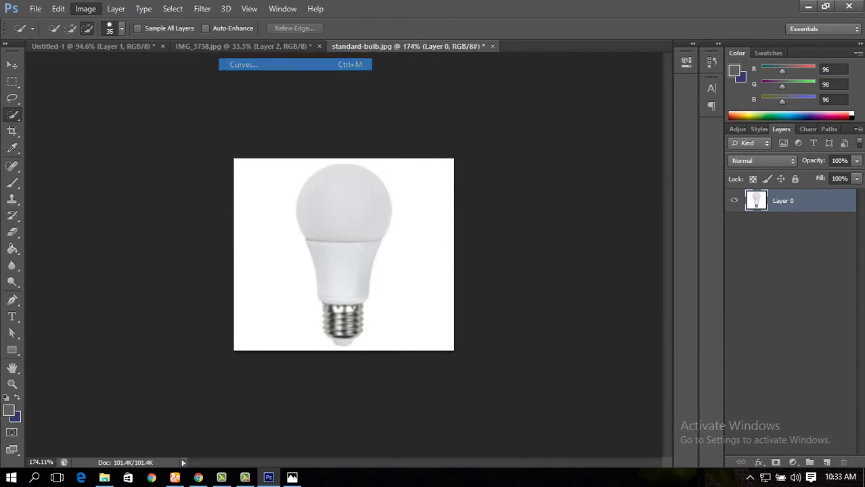
left_click_drag(612, 289, 623, 316)
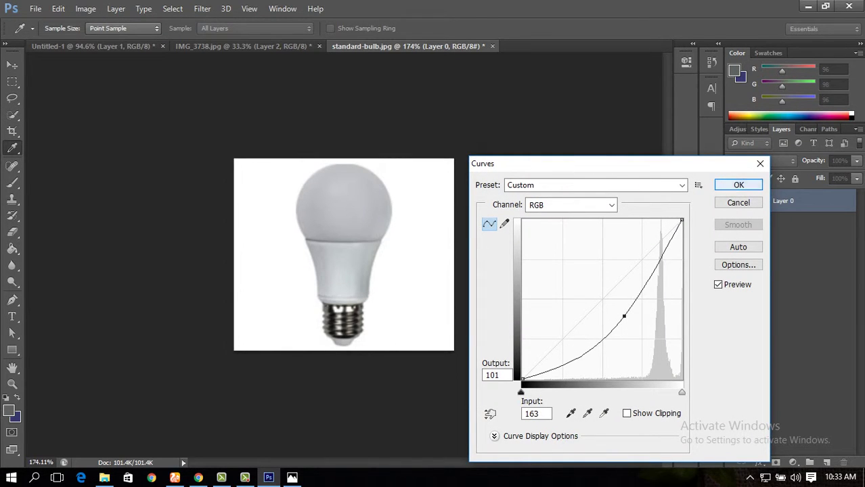
left_click(738, 184)
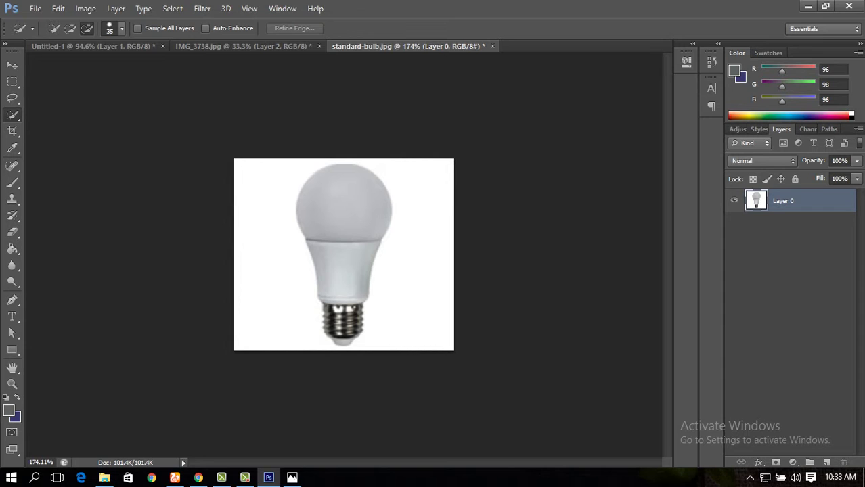
- Isolate the bulb on a new layer by inverting a Magic Wand selection of the white background, and delete Layer 0
right_click(13, 115)
left_click(74, 126)
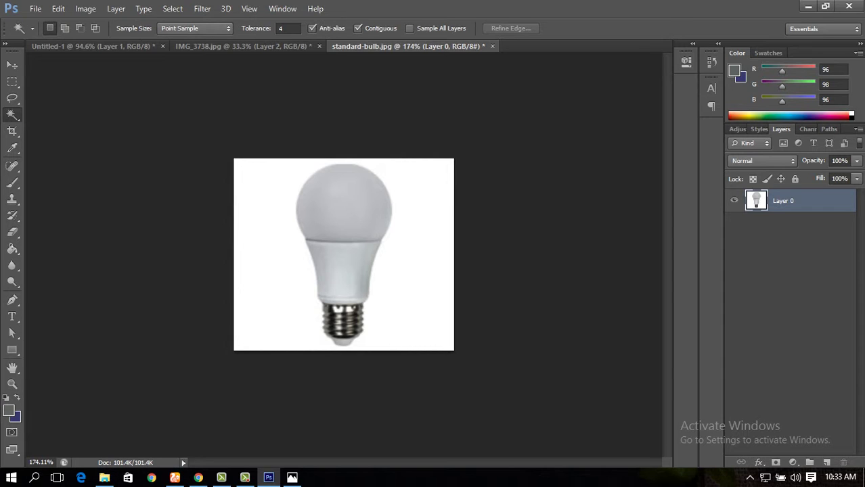
left_click(269, 206)
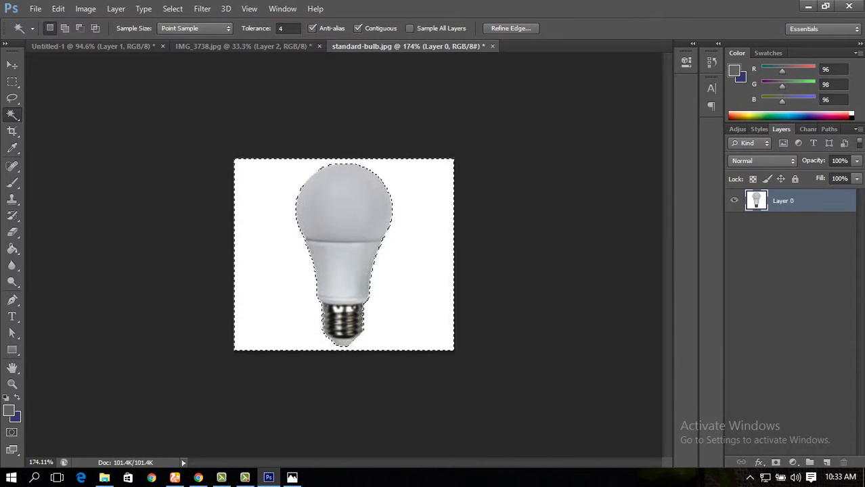
key("ctrl+shift+i")
key("ctrl+j")
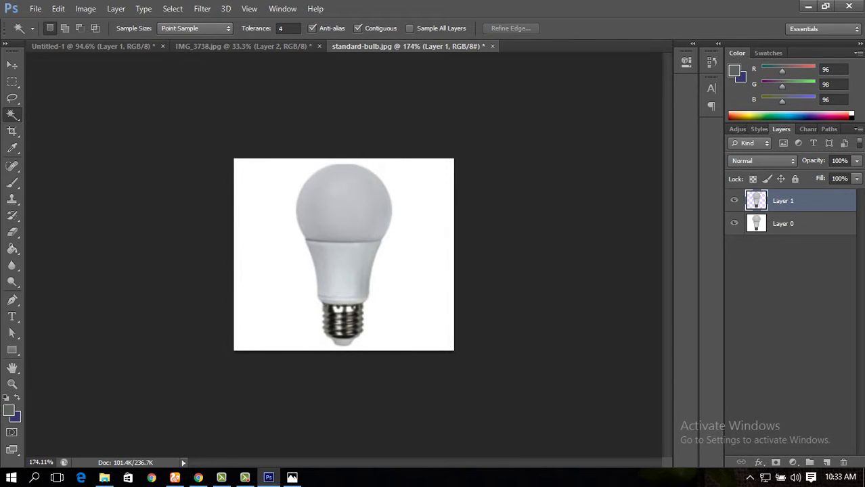
left_click_drag(778, 224, 843, 462)
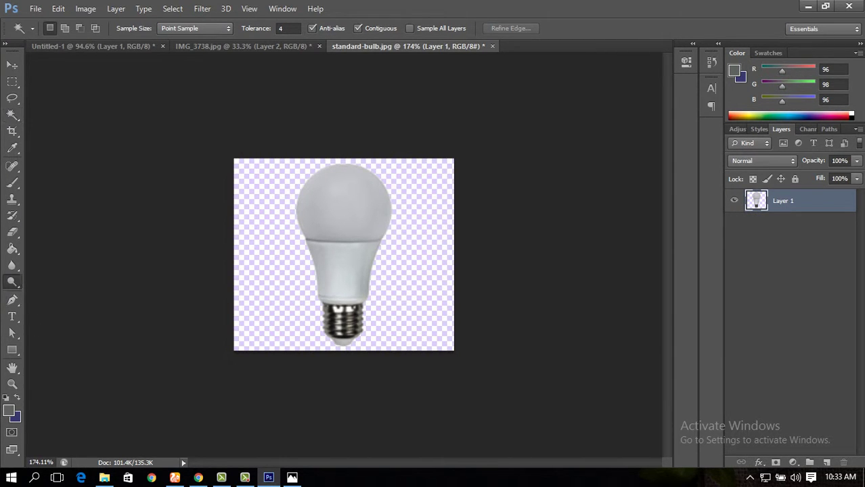
- Lighten the bulb's globe and body with a 40 px Dodge brush, range Midtones and exposure 50%
left_click(12, 282)
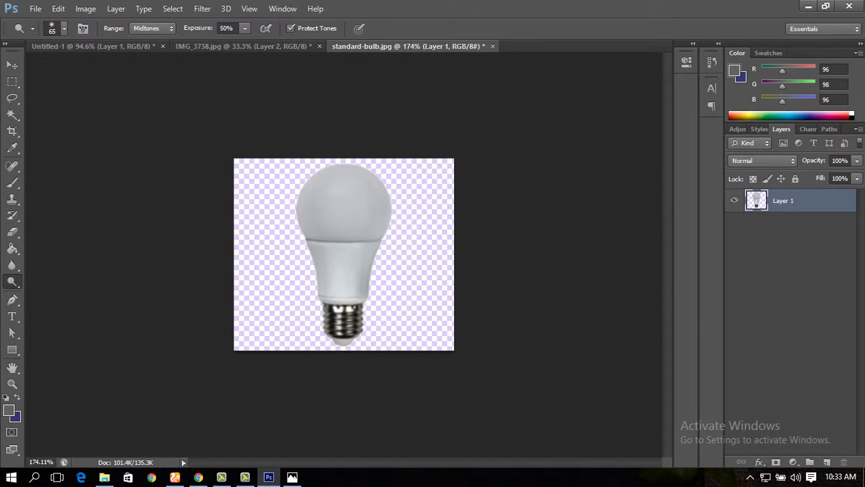
key("bracketleft")
key("bracketleft")
mouse_move(308, 240)
left_mouse_down()
mouse_move(306, 197)
mouse_move(376, 179)
mouse_move(384, 234)
mouse_move(367, 287)
left_mouse_up()
left_click_drag(338, 333, 312, 247)
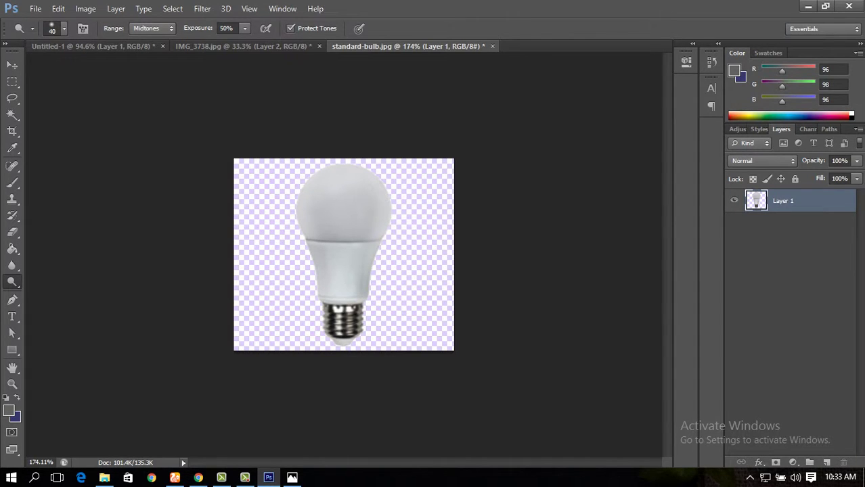
- Brighten the whole cut-out bulb slightly with a Curves adjustment, input 122 and output 141
key("ctrl+plus")
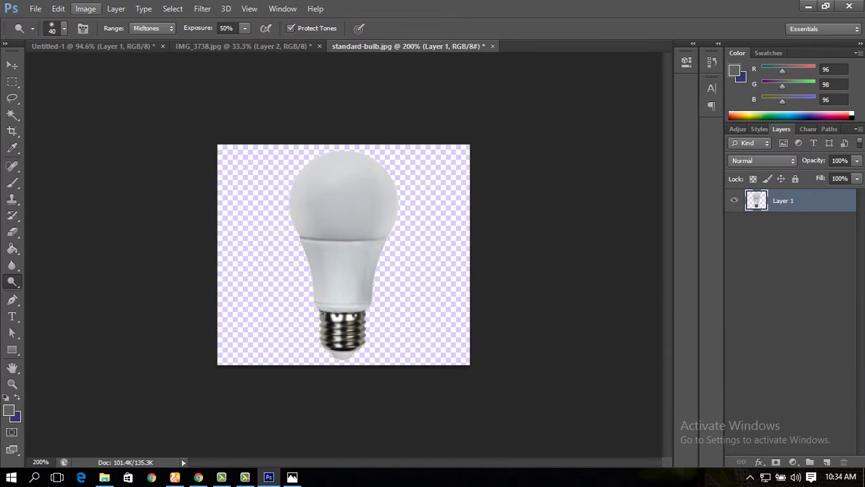
left_click(85, 8)
mouse_move(104, 40)
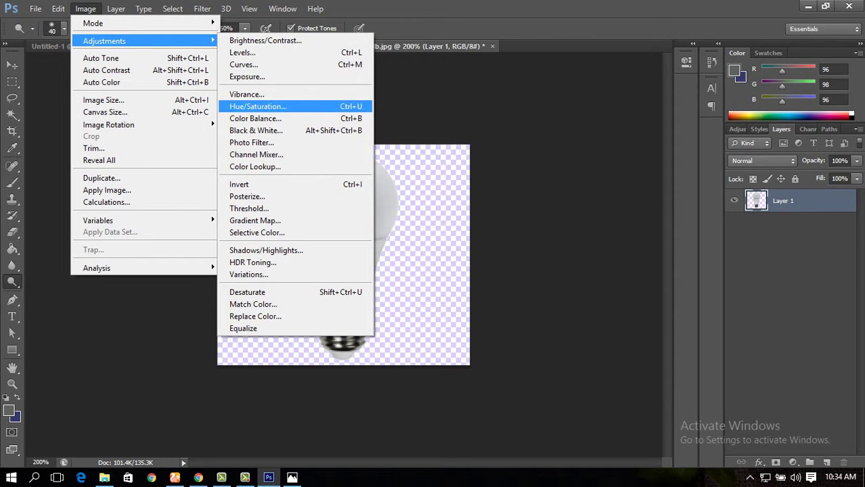
left_click(245, 65)
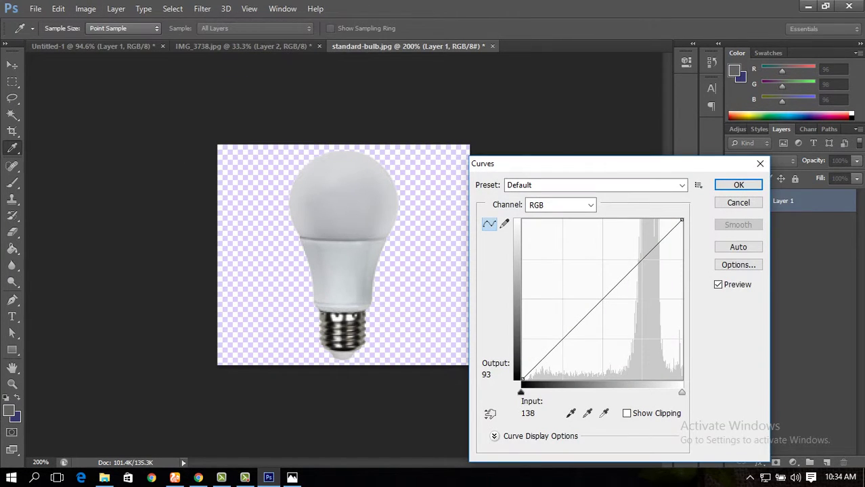
left_click(603, 295)
left_click_drag(603, 295, 598, 291)
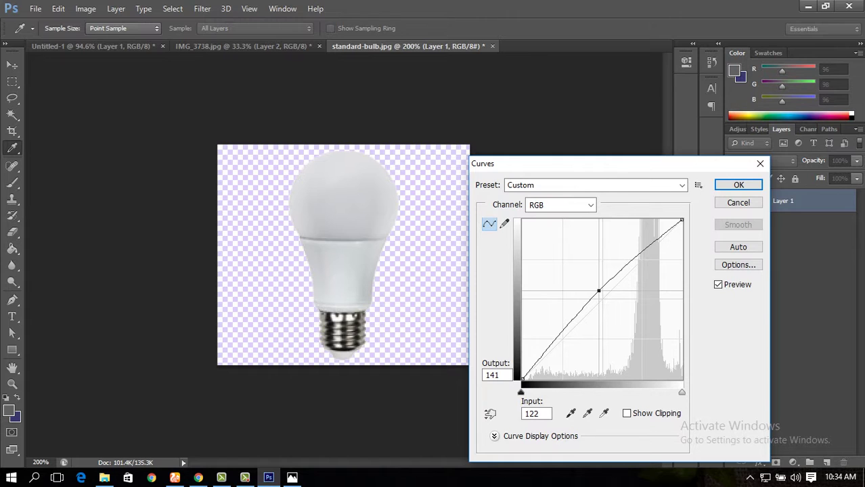
left_click(738, 185)
- Select the bulb's globe with a rectangular marquee, whiten it with Curves at input 84 and output 155, and deselect
key("o")
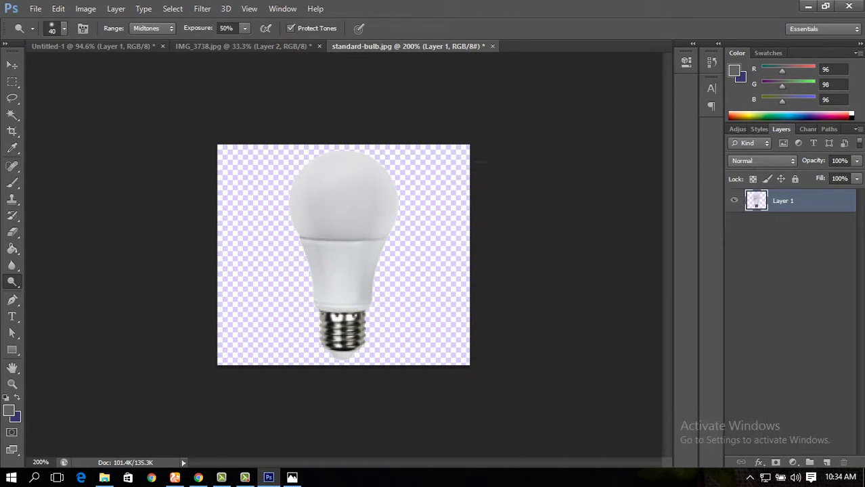
key("v")
key("m")
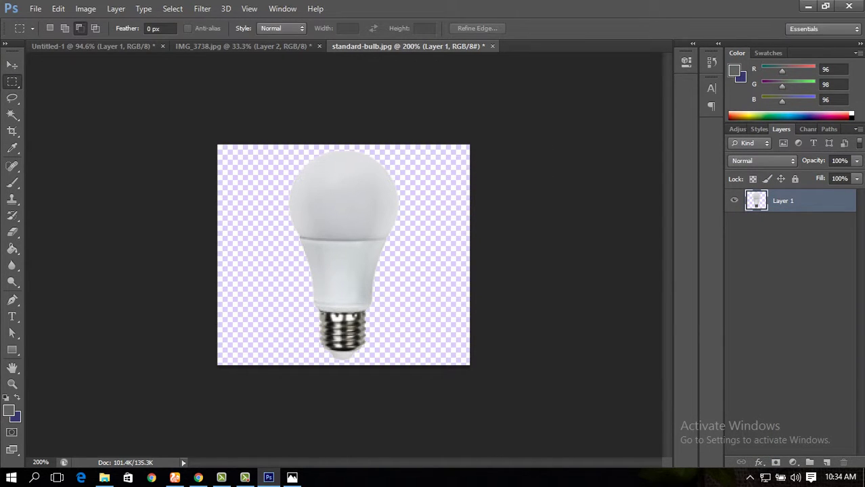
left_click_drag(250, 144, 451, 238)
left_click(451, 238)
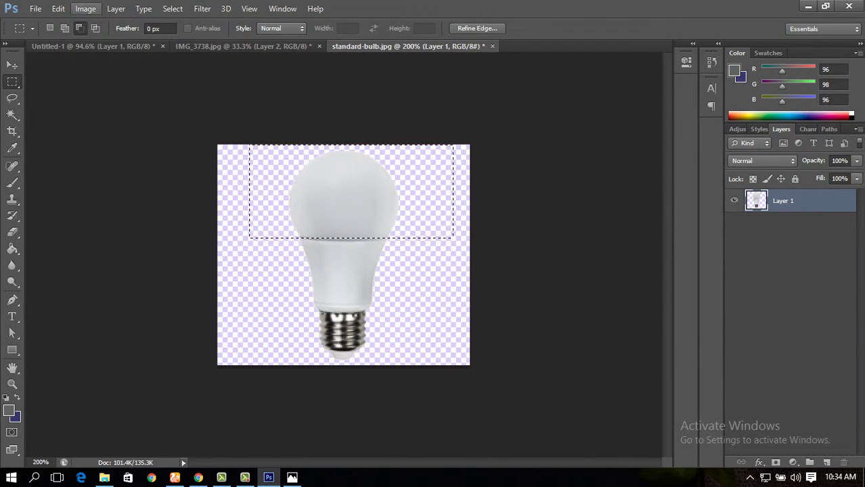
left_click(85, 9)
mouse_move(105, 40)
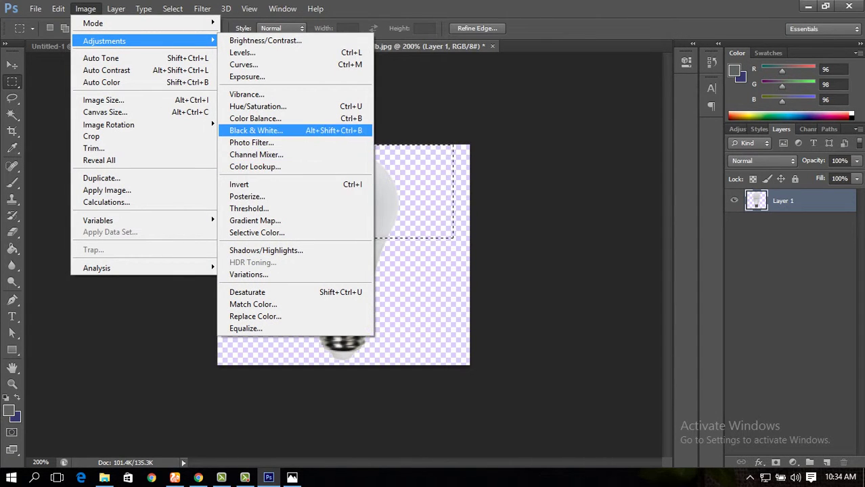
left_click(243, 65)
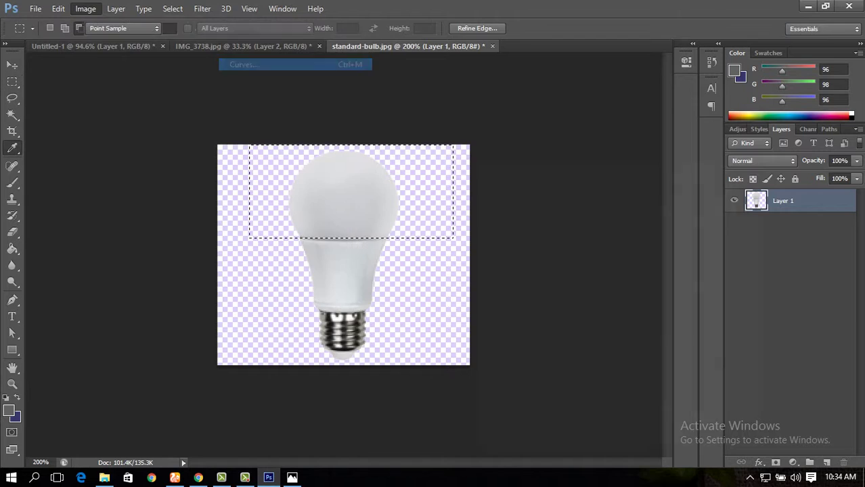
left_click_drag(610, 295, 575, 281)
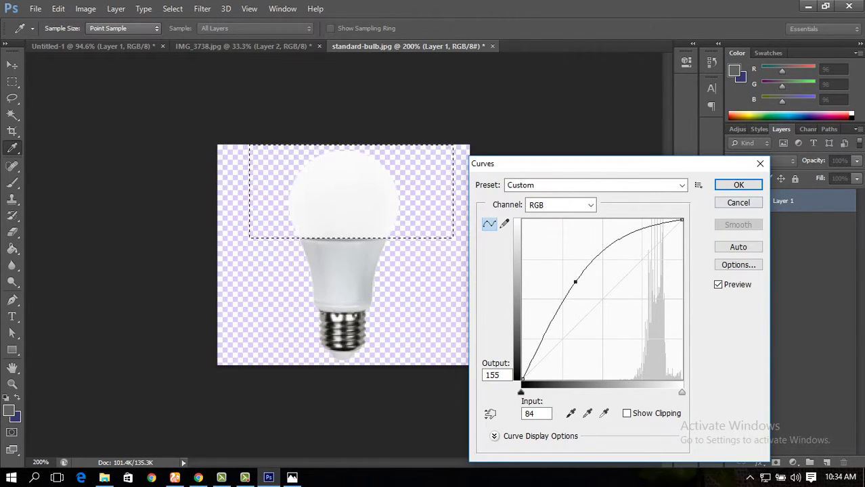
left_click(738, 185)
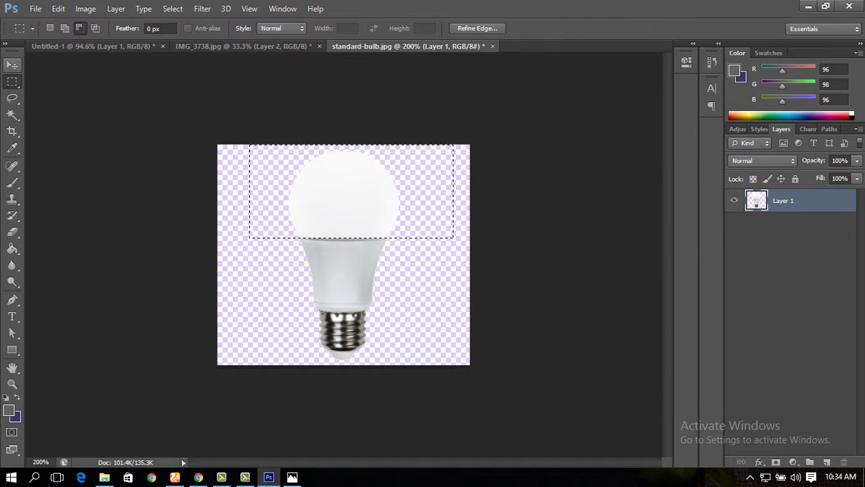
key("v")
key("ctrl+d")
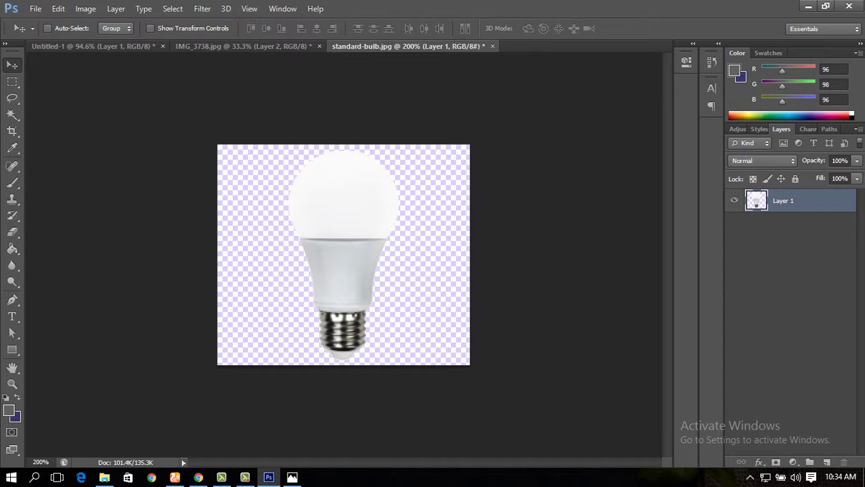
- Bring the cut-out bulb into IMG_3738.jpg beside the Batti box and enlarge it proportionally to about 492%
left_click_drag(328, 199, 416, 235)
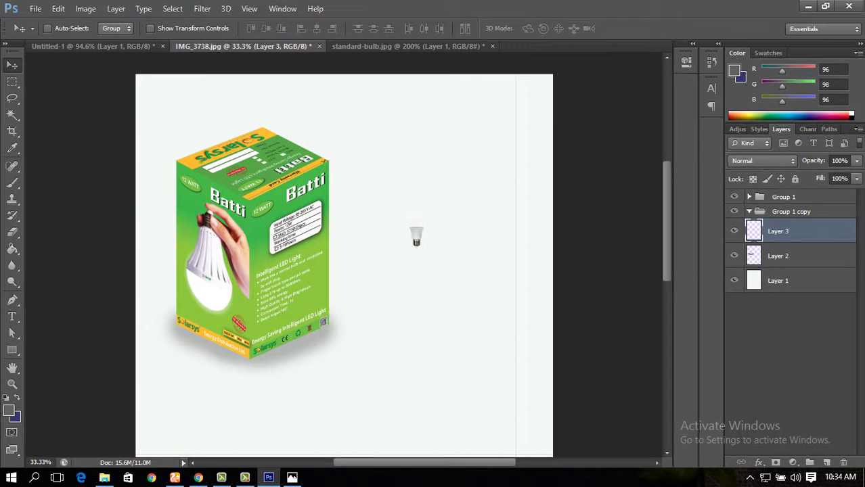
key("ctrl+t")
left_click_drag(427, 247, 497, 388)
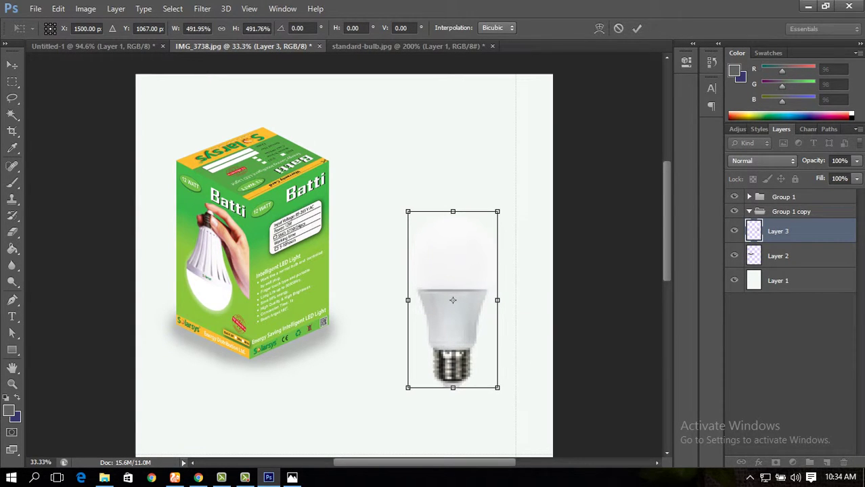
key("Return")
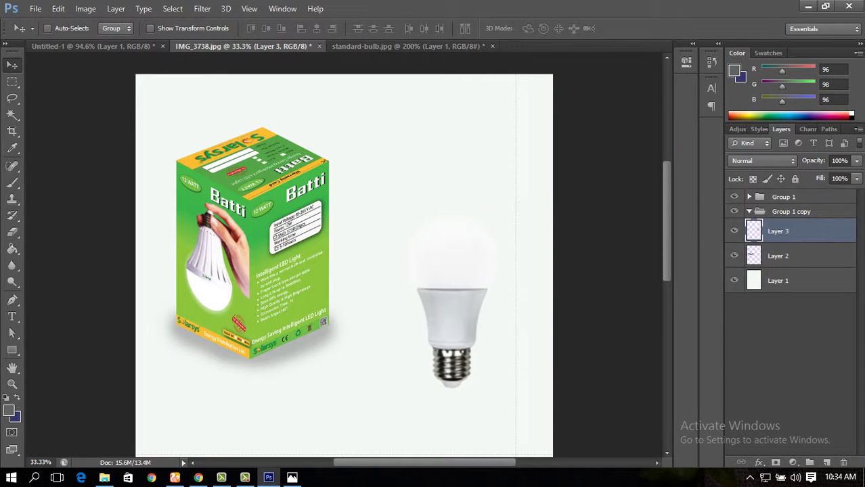
left_click(734, 230)
left_click(734, 231)
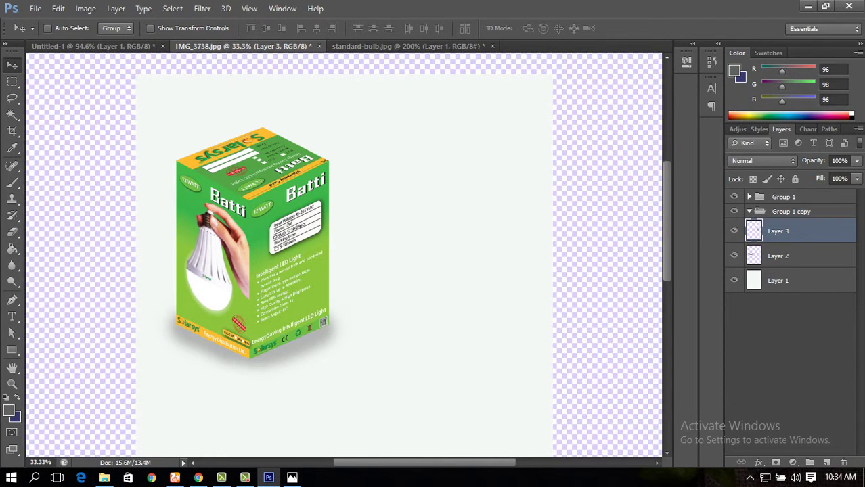
- Add a drop shadow to the bulb layer with Normal blend mode, 5% opacity and 20 px distance
double_click(810, 231)
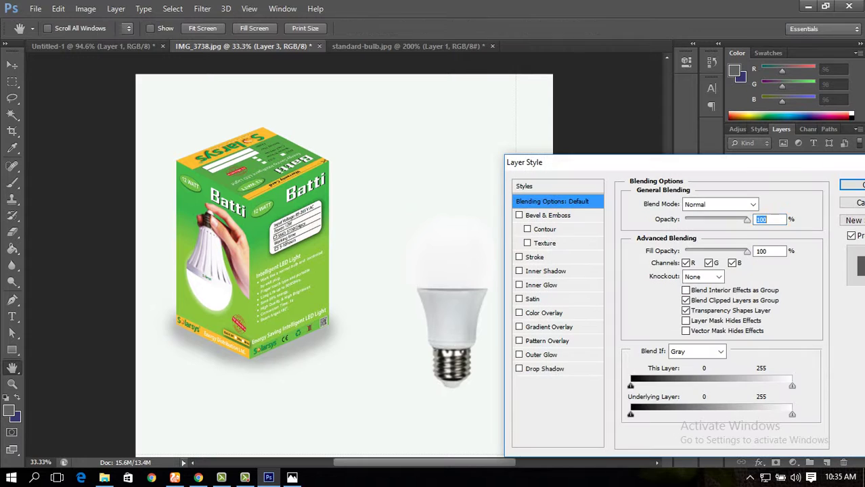
left_click(519, 369)
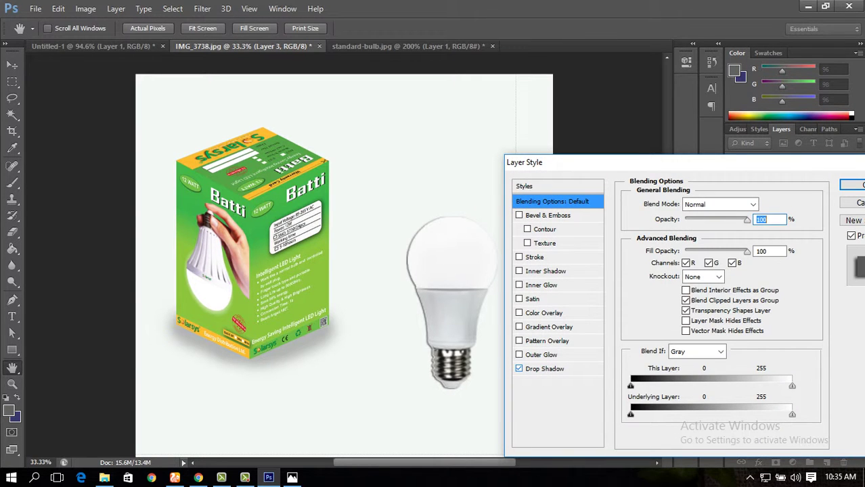
left_click_drag(616, 162, 649, 162)
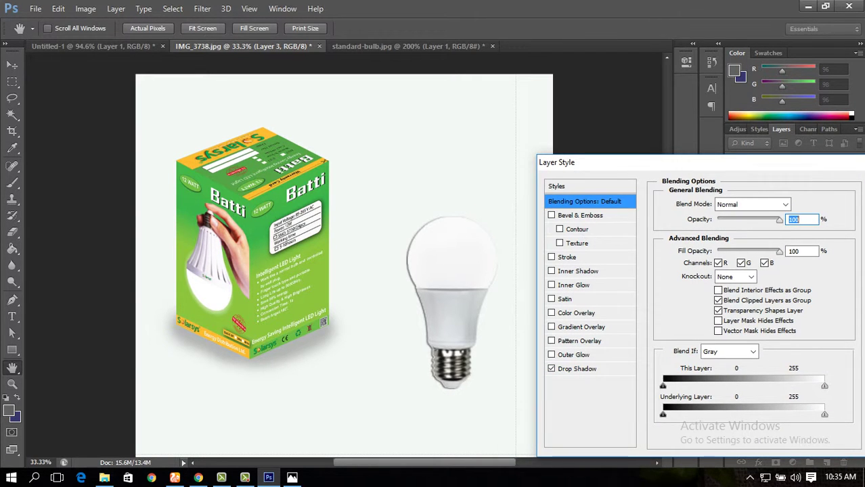
left_click(576, 369)
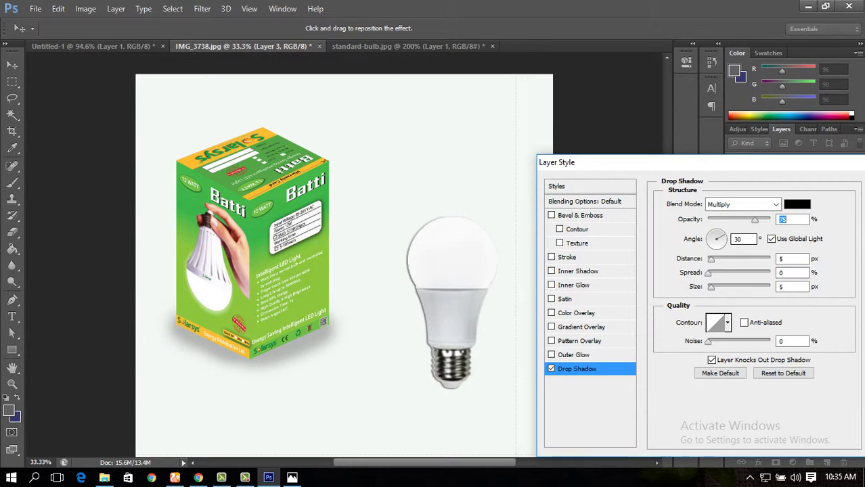
left_click(742, 204)
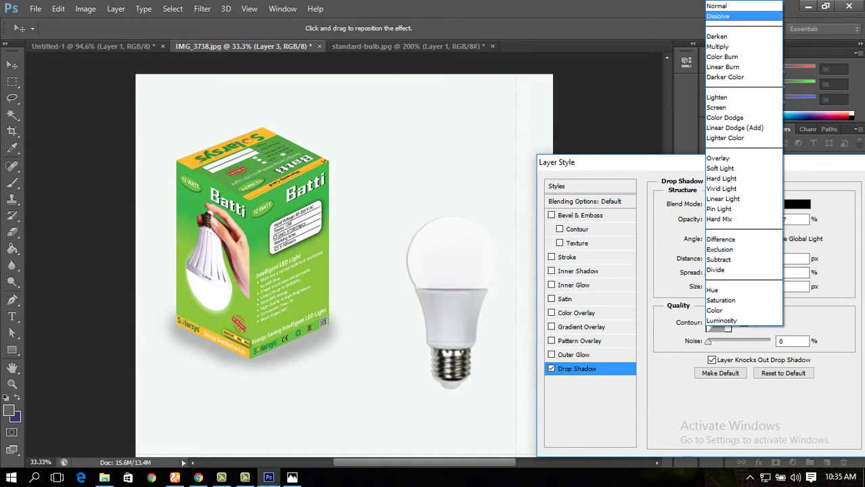
left_click(717, 6)
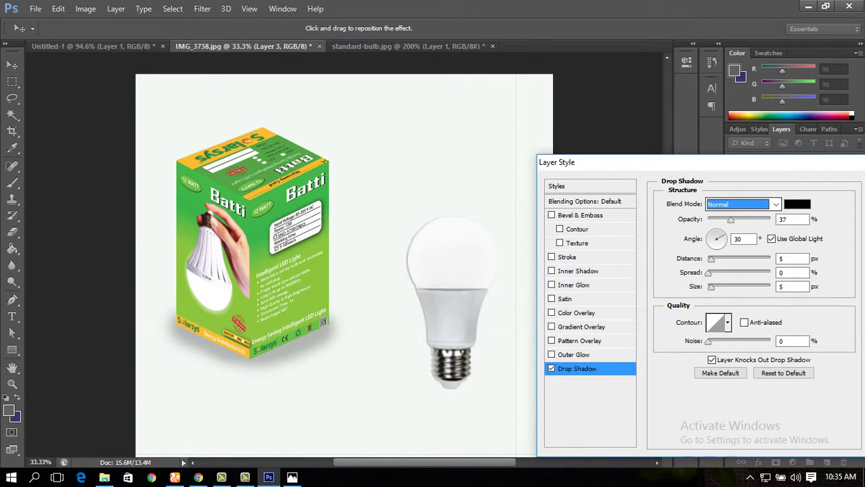
left_click_drag(730, 220, 710, 220)
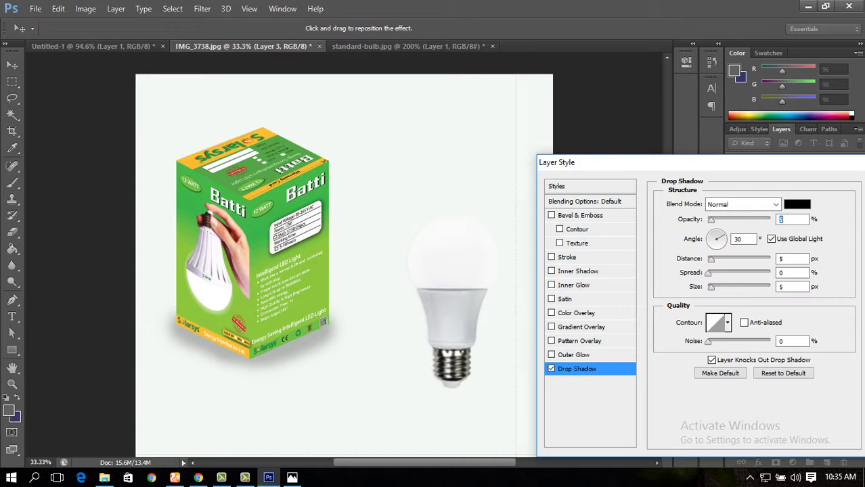
left_click_drag(710, 260, 720, 260)
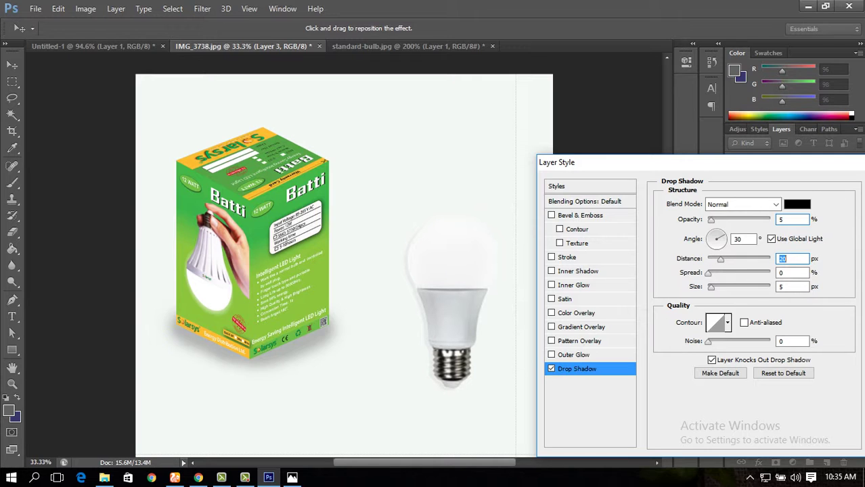
- Try larger spread and size values for the bulb's drop shadow, and return them to 0% and 5 px
key("Tab")
key("Up")
key("Up")
key("Up")
key("Up")
key("Up")
key("Up")
key("Up")
key("Up")
key("Up")
key("Up")
key("Up")
key("Up")
key("Up")
key("Up")
key("Up")
key("Up")
key("Up")
key("Up")
key("Up")
key("Up")
key("Down")
key("Down")
key("Down")
key("Down")
key("Down")
key("Down")
key("Down")
key("Down")
key("Down")
key("Down")
key("Down")
key("Down")
key("Down")
key("Down")
key("Down")
key("Down")
key("Down")
key("Down")
key("Down")
key("Down")
key("Down")
key("Tab")
key("Up")
key("Up")
key("Up")
key("Up")
key("Up")
key("Up")
key("Up")
key("Up")
key("Up")
key("Up")
key("Up")
key("Up")
key("Up")
key("Up")
key("Up")
key("Up")
key("Up")
key("Up")
key("Up")
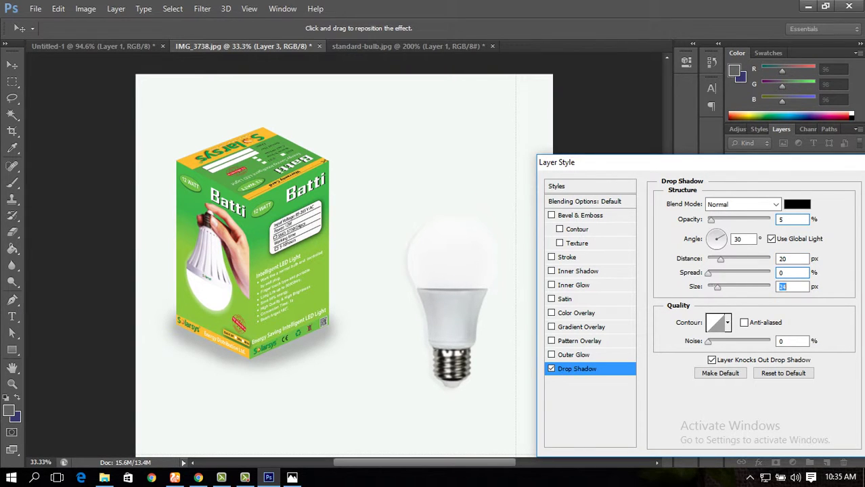
key("Down")
key("Down")
key("Down")
key("Down")
key("Down")
key("Down")
key("Down")
key("Down")
key("Down")
key("Down")
key("Down")
key("Down")
key("Down")
key("Down")
key("Down")
key("Down")
key("Down")
key("Down")
key("Down")
- Set the bulb's drop shadow opacity to 9% and apply the layer style
left_click_drag(712, 220, 714, 220)
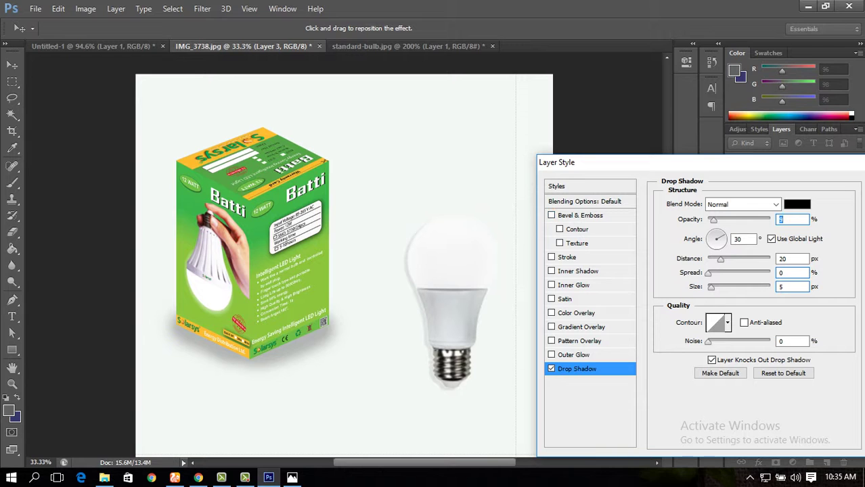
left_click_drag(704, 170, 581, 113)
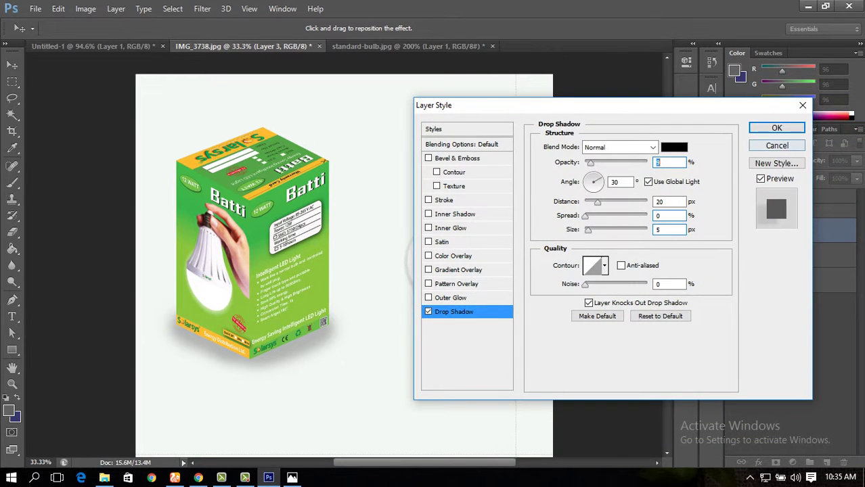
key("Return")
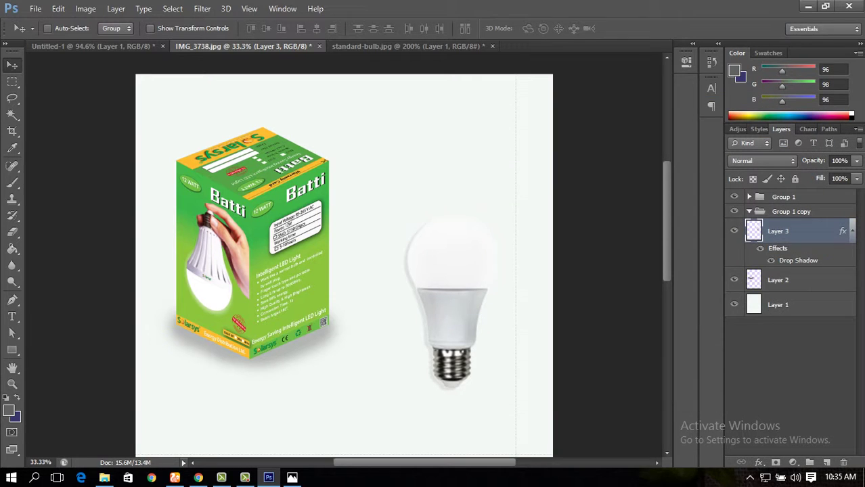
- Move the bulb closer to the box and rotate it clockwise by about 42°
left_click_drag(447, 301, 400, 281)
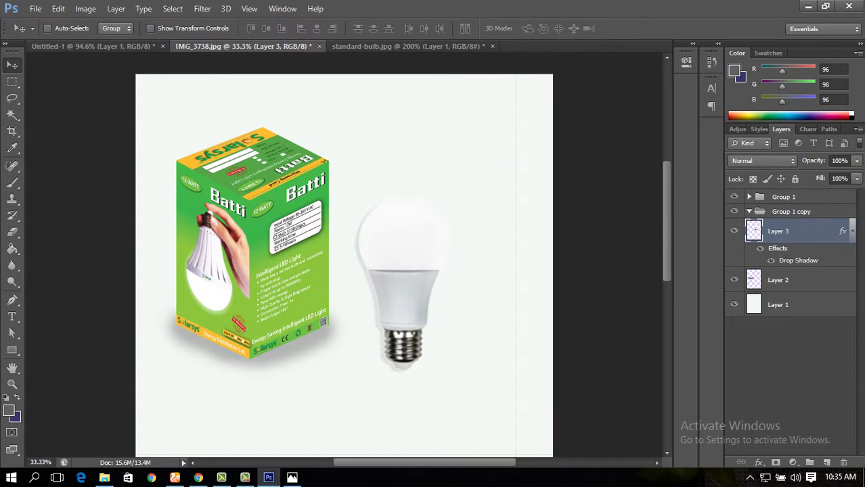
key("ctrl+t")
left_click_drag(469, 158, 538, 230)
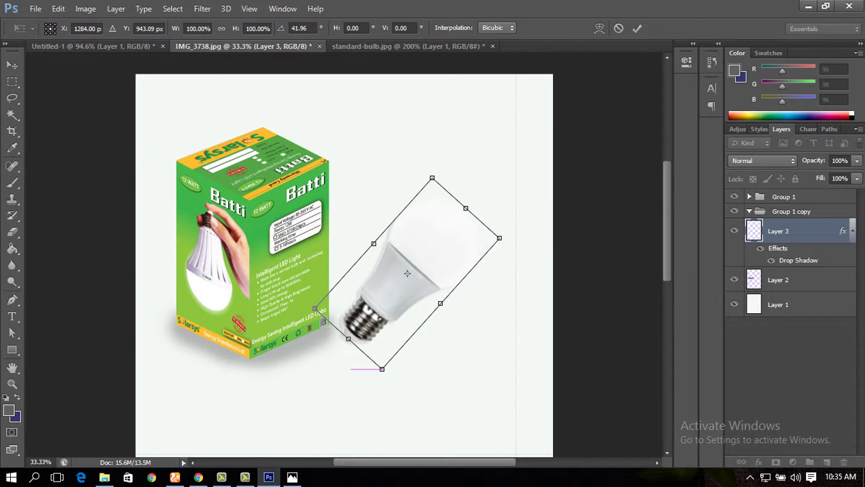
key("Return")
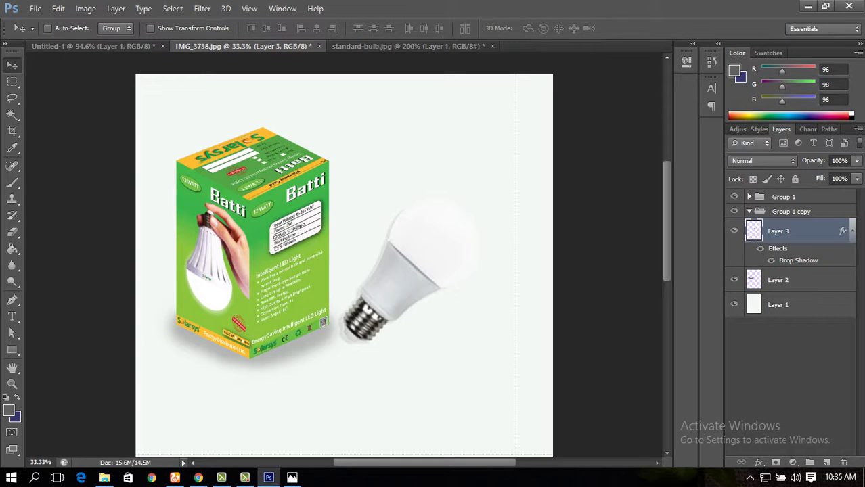
- Sample the canvas background colour and darken it to a light grey foreground colour, RGB 217, 220, 218
left_click(778, 304, "ctrl")
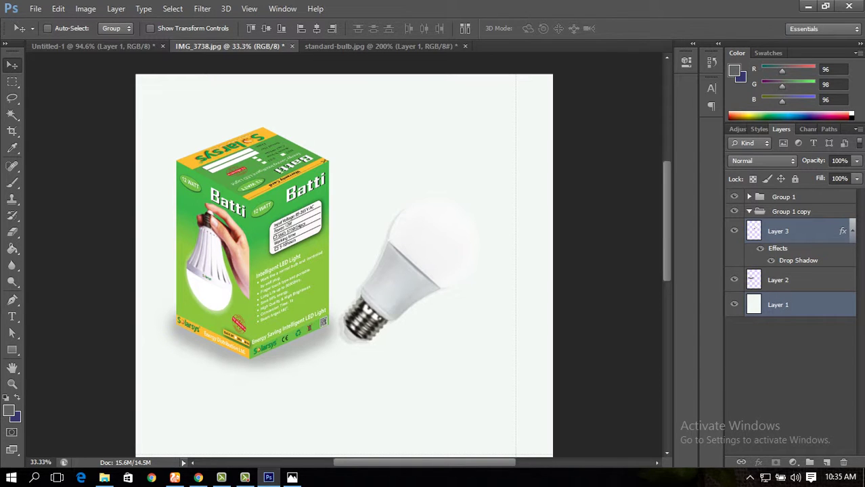
key("i")
left_click(390, 413)
key("c")
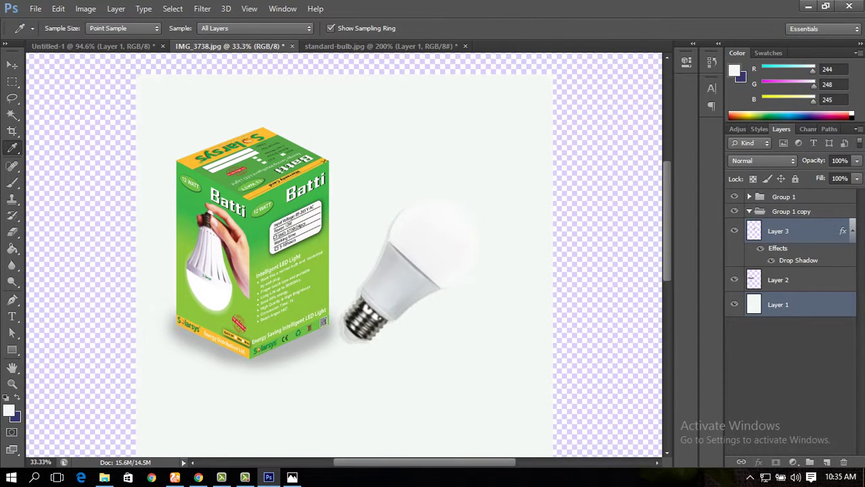
left_click(9, 411)
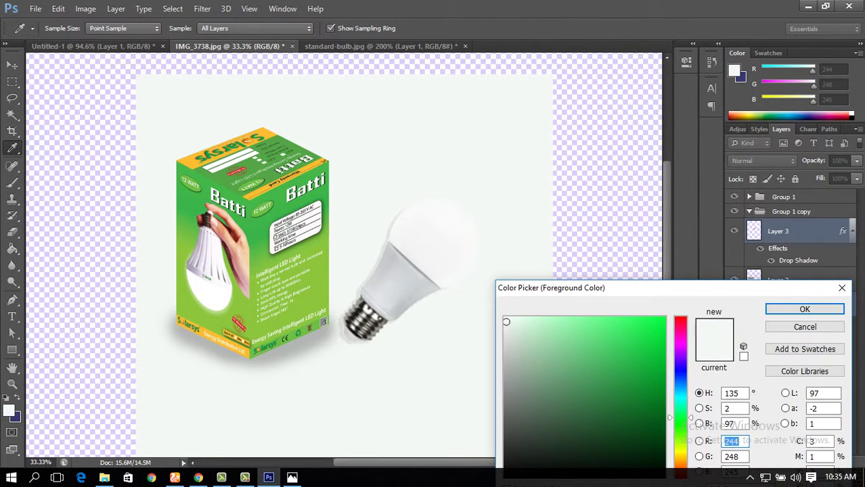
left_click(506, 339)
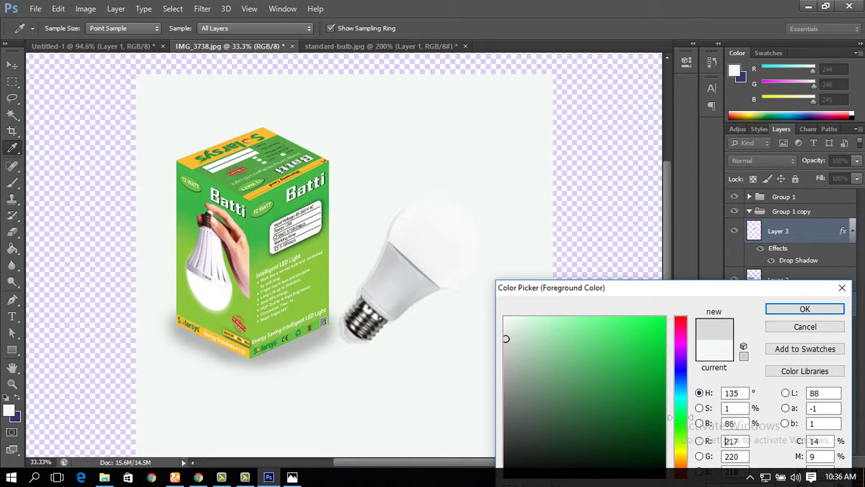
left_click(804, 309)
- Fill the background Layer 1 with the light grey foreground colour using the Paint Bucket, with only that layer selected
key("g")
left_click(460, 379)
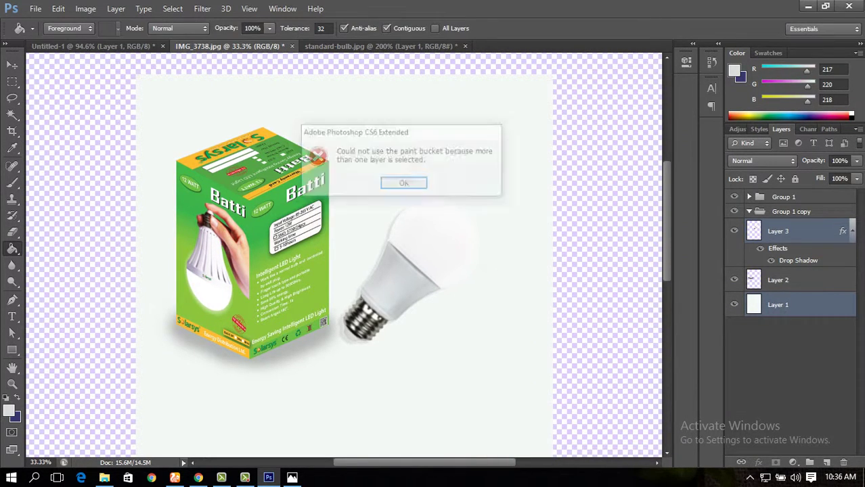
key("Return")
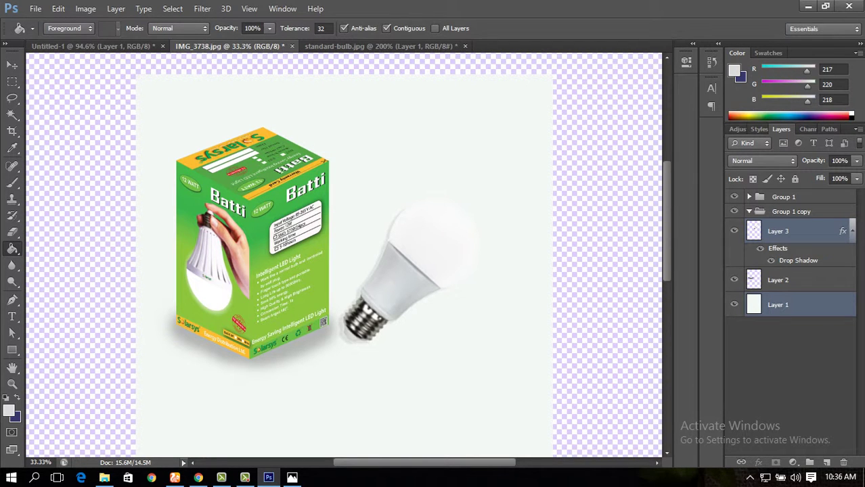
left_click(734, 304)
left_click(734, 304)
left_click(780, 305)
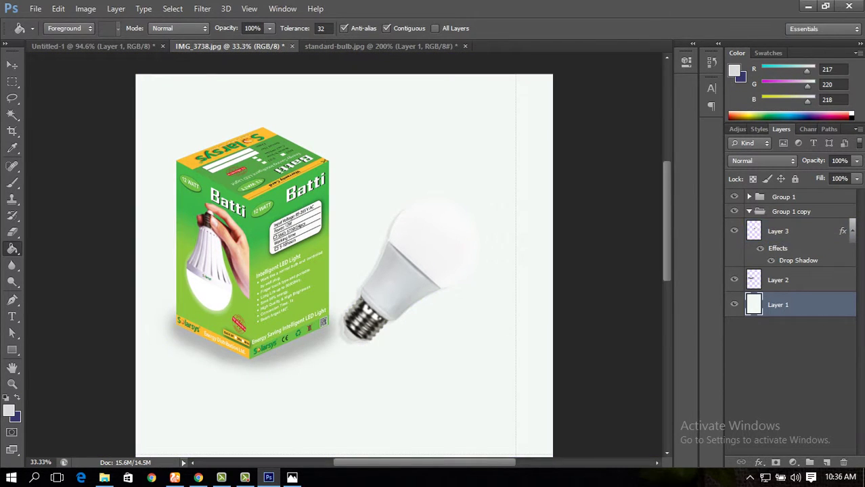
left_click(484, 177)
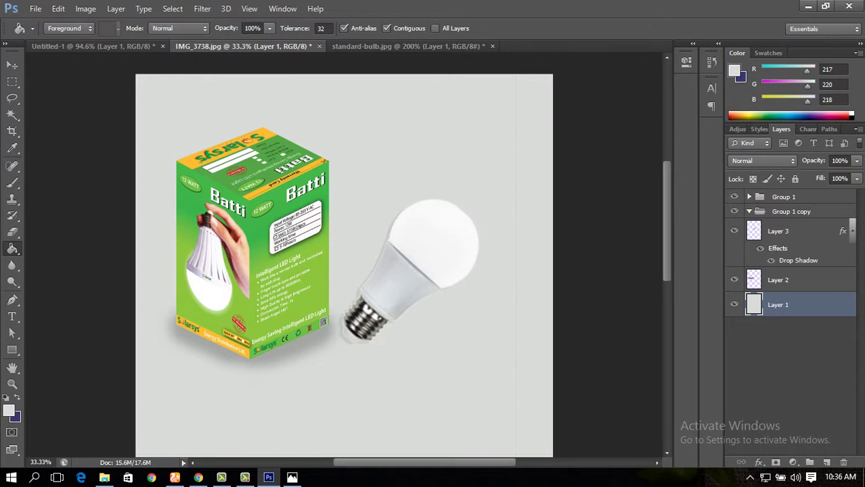
- Shift the bulb slightly away from the box and delete its layer, Layer 3
scroll(343, 257, "up", 2)
scroll(344, 257, "down", 3)
key("v")
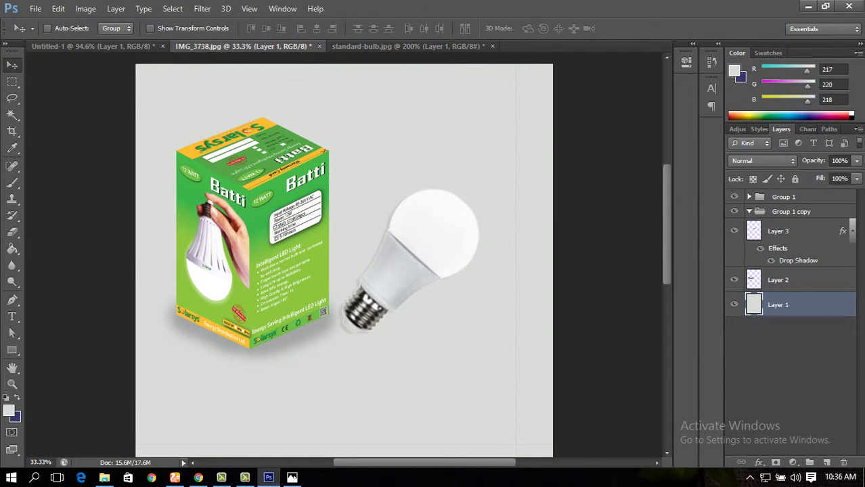
left_click(778, 231)
left_click_drag(430, 215, 446, 208)
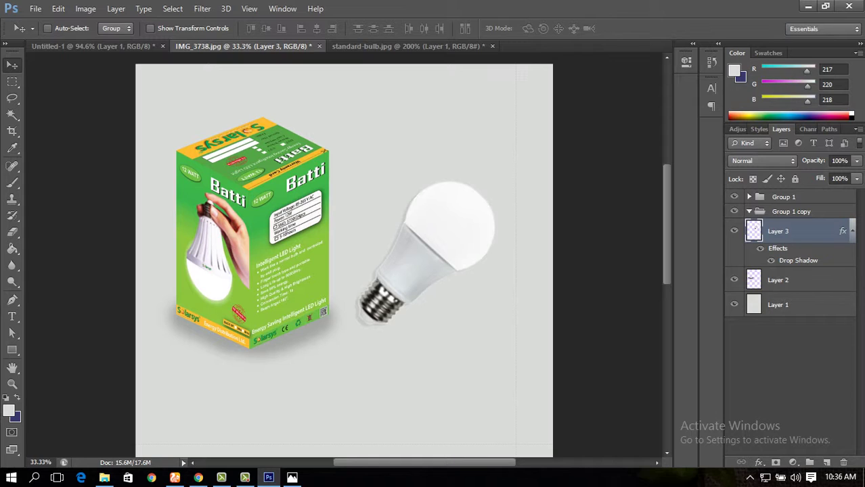
left_click_drag(778, 231, 843, 462)
- Try to move the box group toward the middle of the canvas, and undo the move
left_click(785, 197)
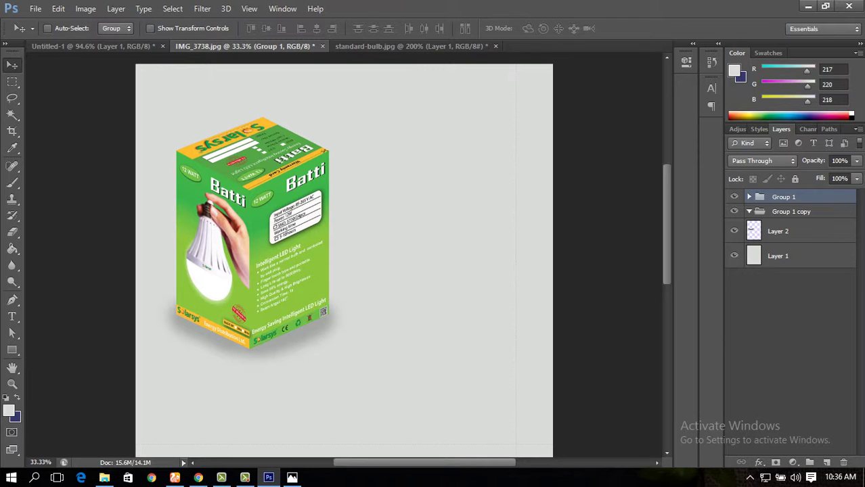
left_click_drag(274, 211, 343, 221)
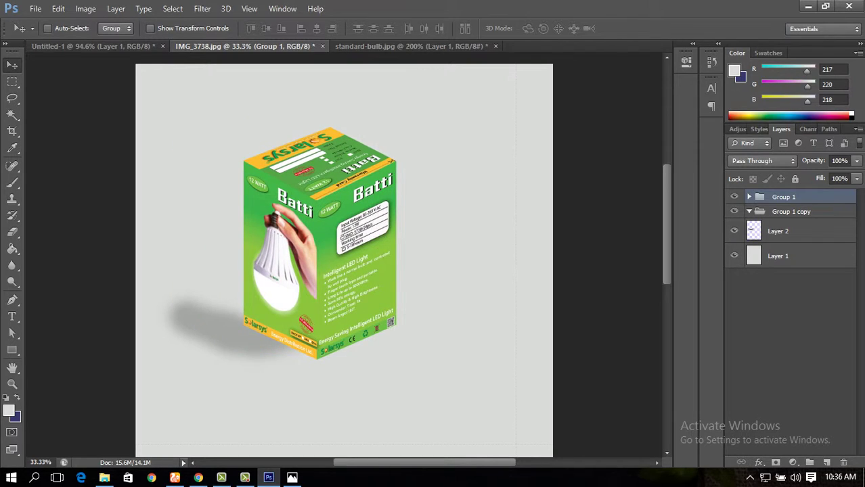
key("ctrl+z")
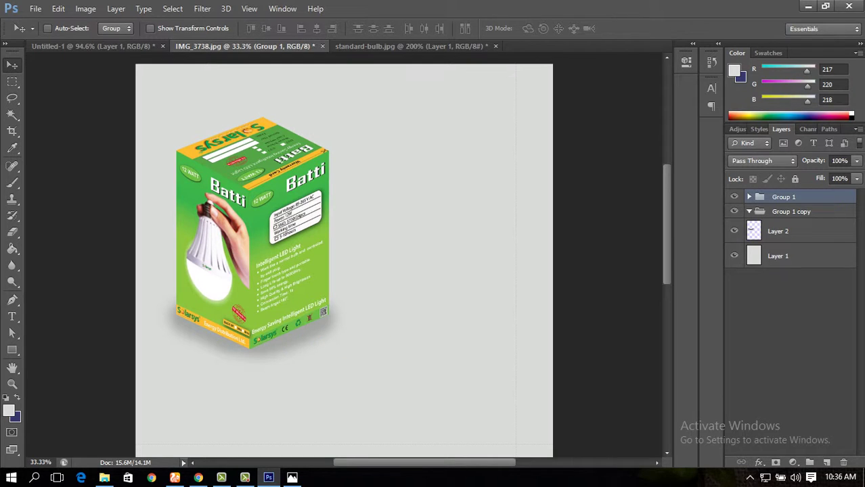
- Place the shadow Layer 2 directly beneath Group 1 and merge the two into one layer
left_click_drag(778, 231, 778, 204)
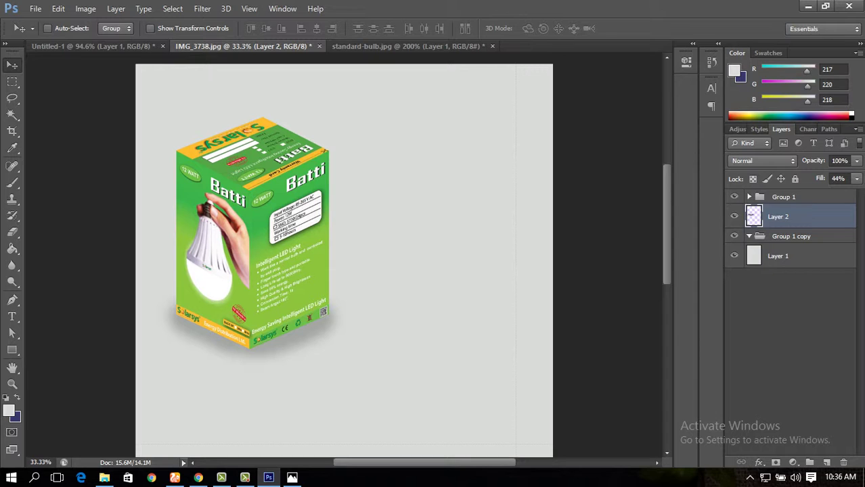
left_click(784, 197, "shift")
key("ctrl+e")
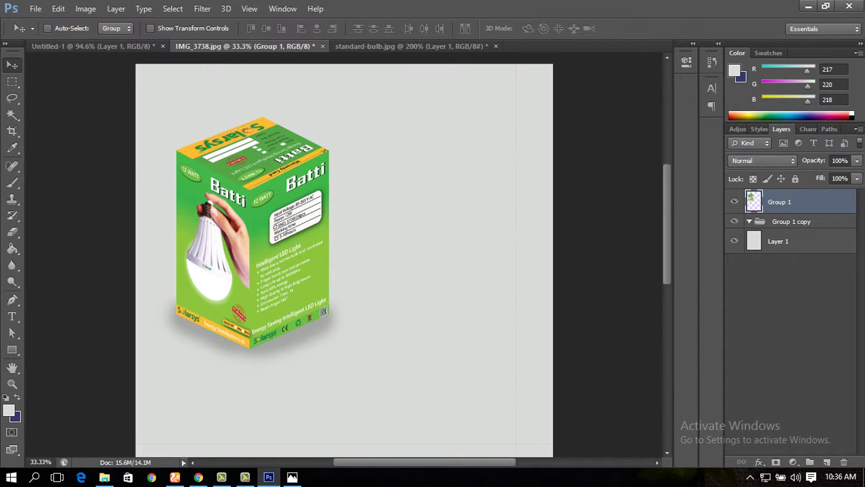
- Enlarge the merged box and shadow to about 126% and move them to the middle of the canvas
key("ctrl+t")
left_click_drag(350, 371, 400, 437)
left_click_drag(274, 295, 341, 302)
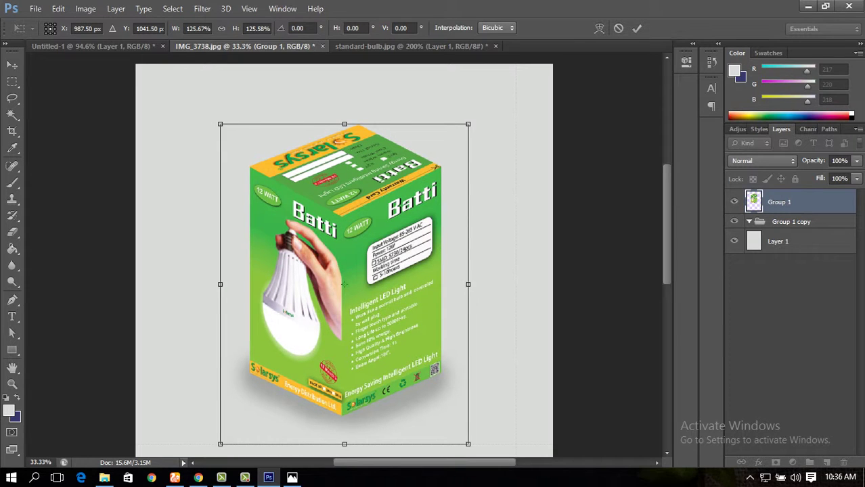
key("Return")
scroll(344, 257, "down", 1)
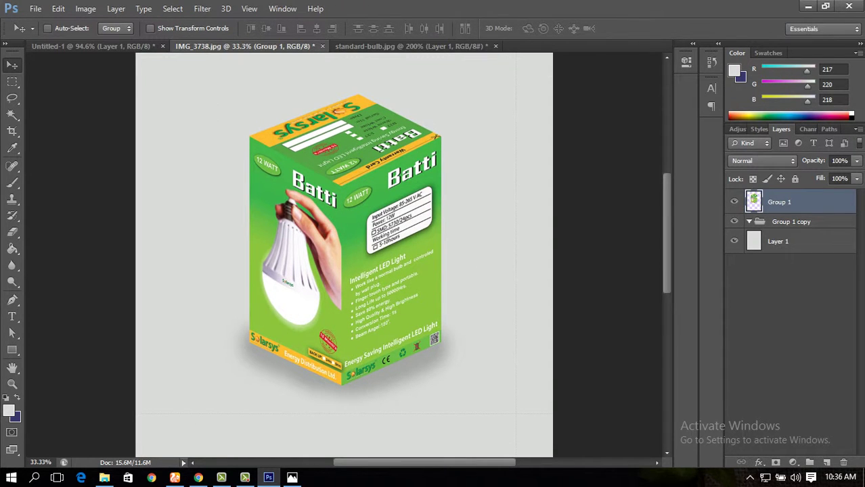